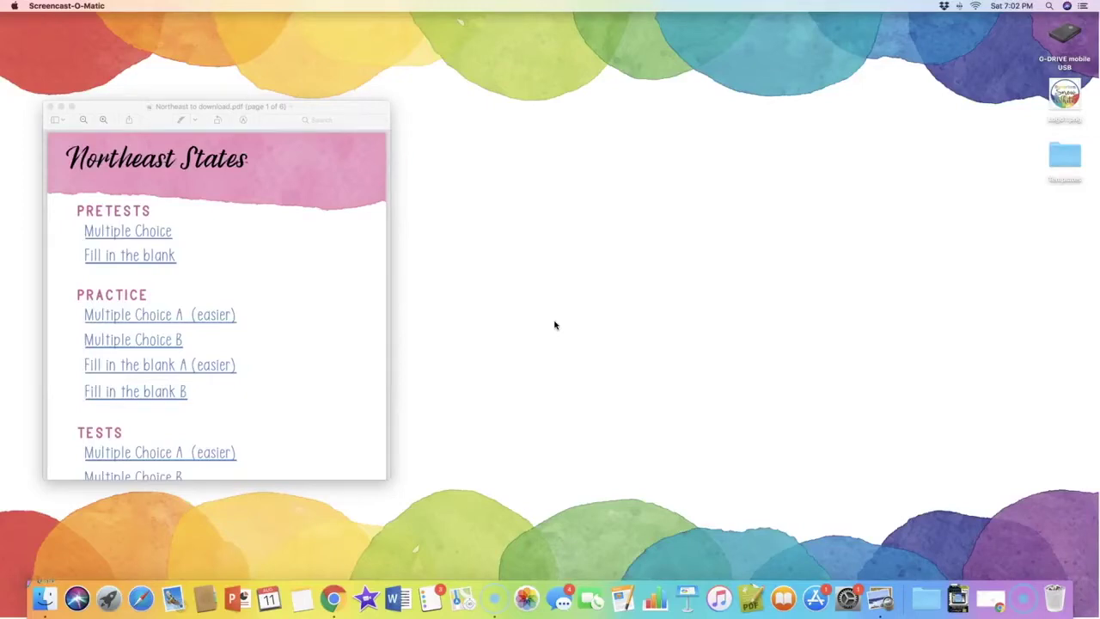
# Step: Look through all six pages of the Northeast PDF to examine its pretest, practice and test links
pyautogui.click(300, 204)
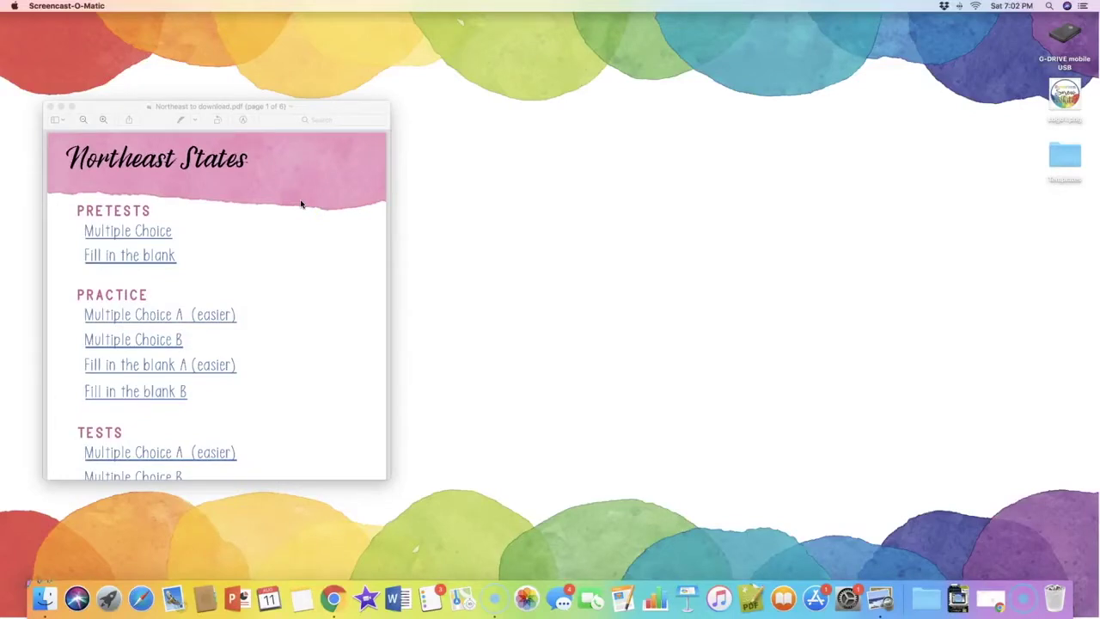
pyautogui.scroll(-10, 301, 203)
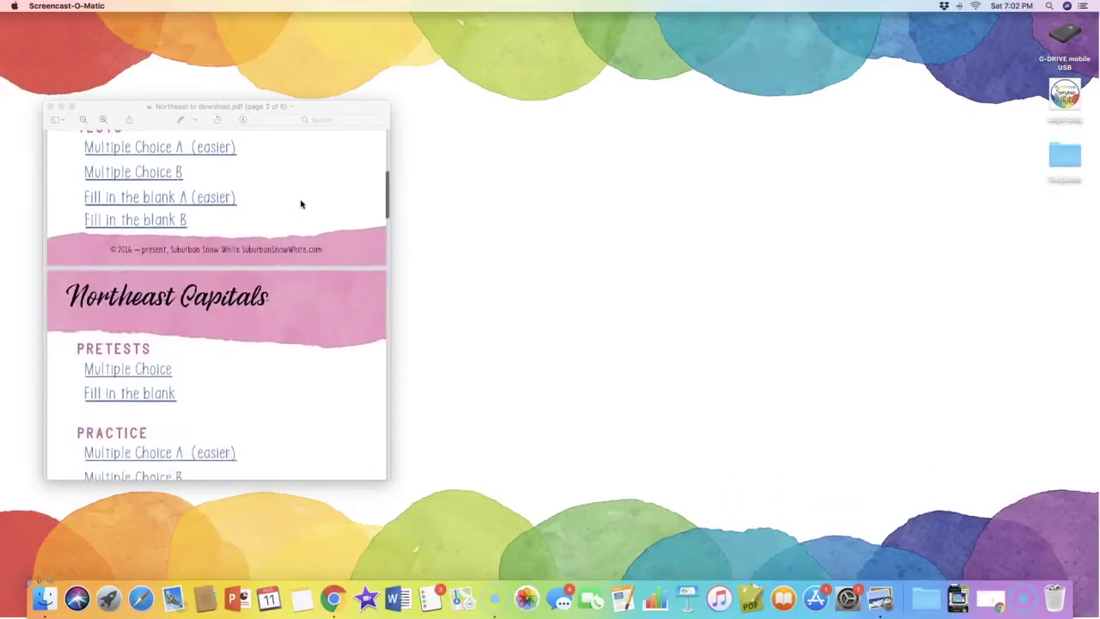
pyautogui.scroll(-8, 300, 204)
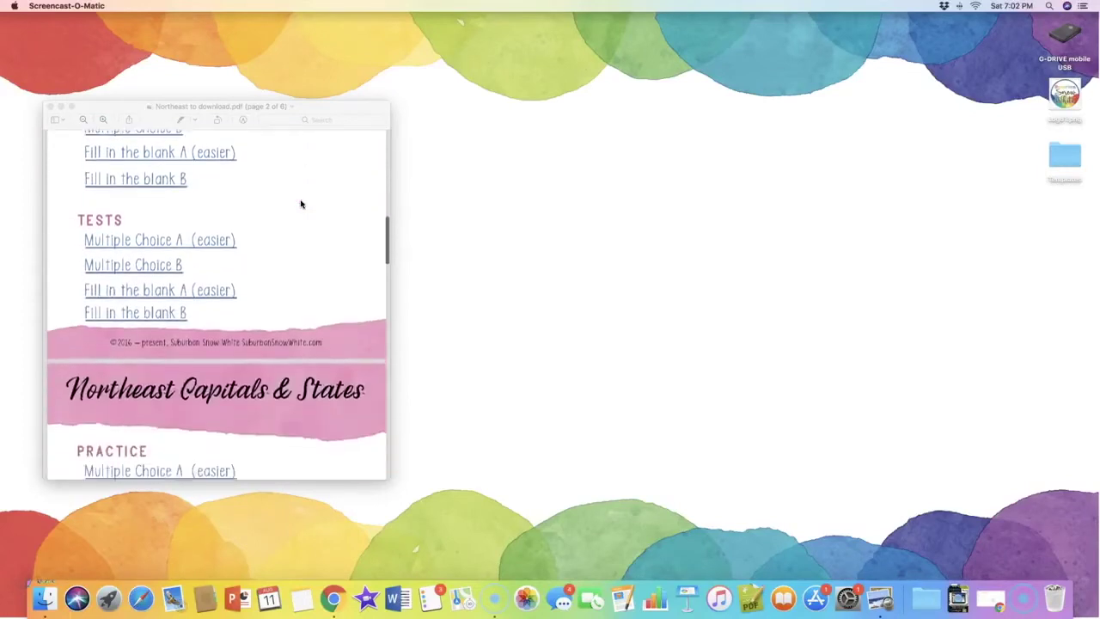
pyautogui.scroll(-1, 300, 204)
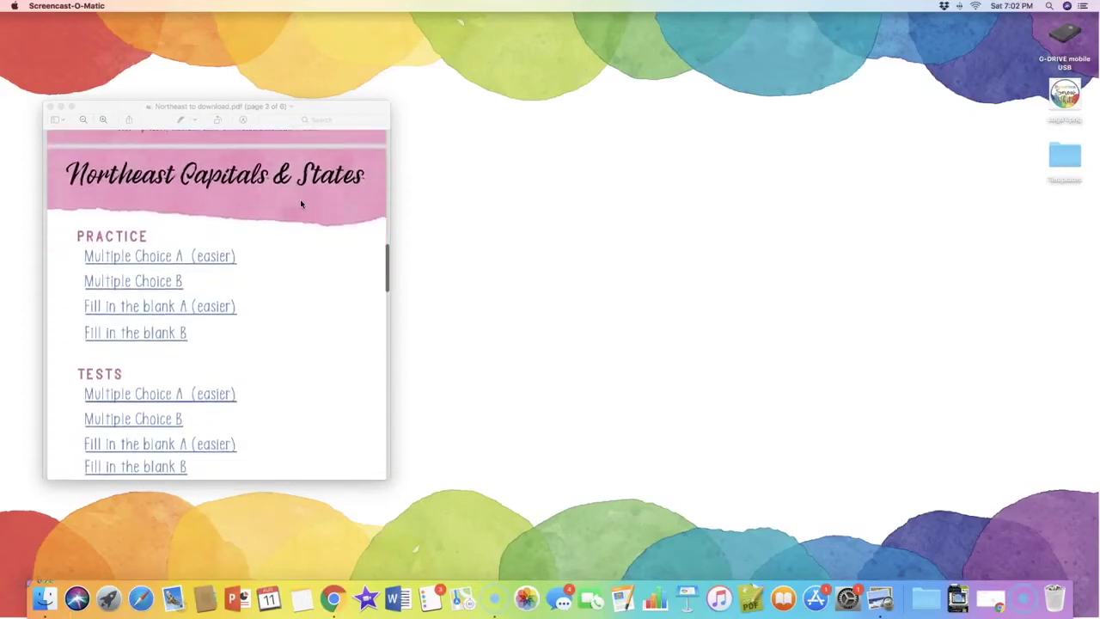
pyautogui.scroll(-8, 301, 204)
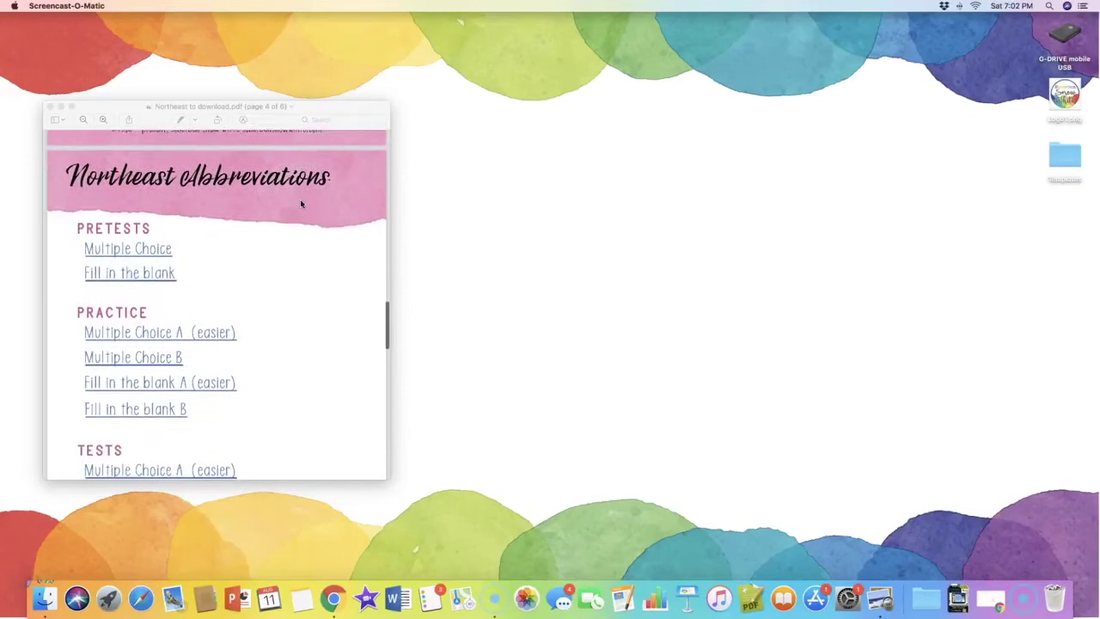
pyautogui.scroll(-8, 300, 204)
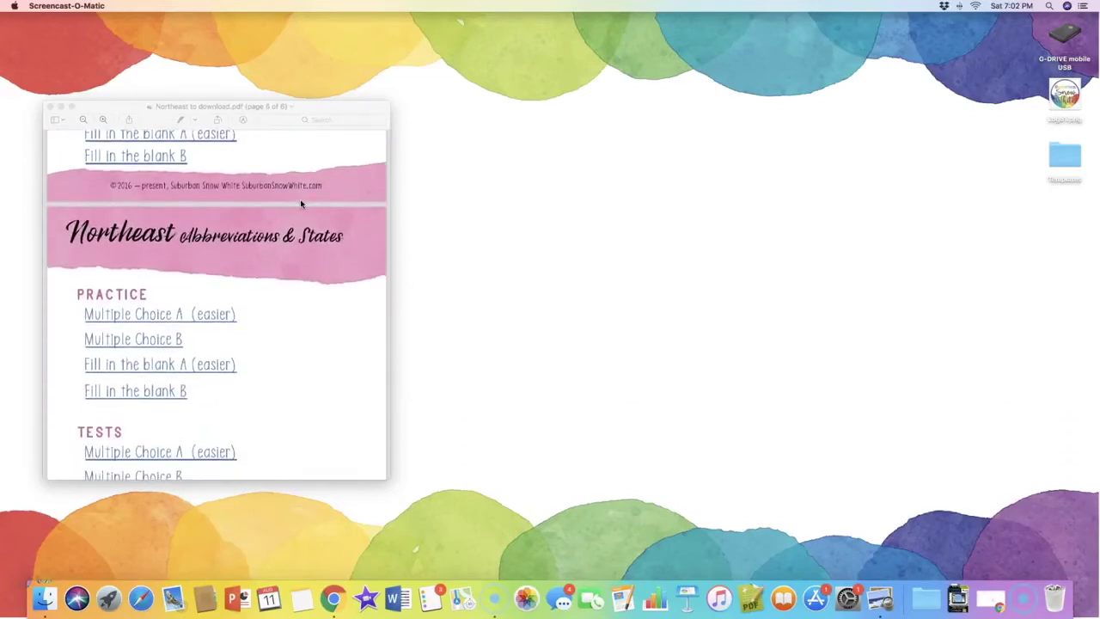
pyautogui.scroll(-8, 301, 204)
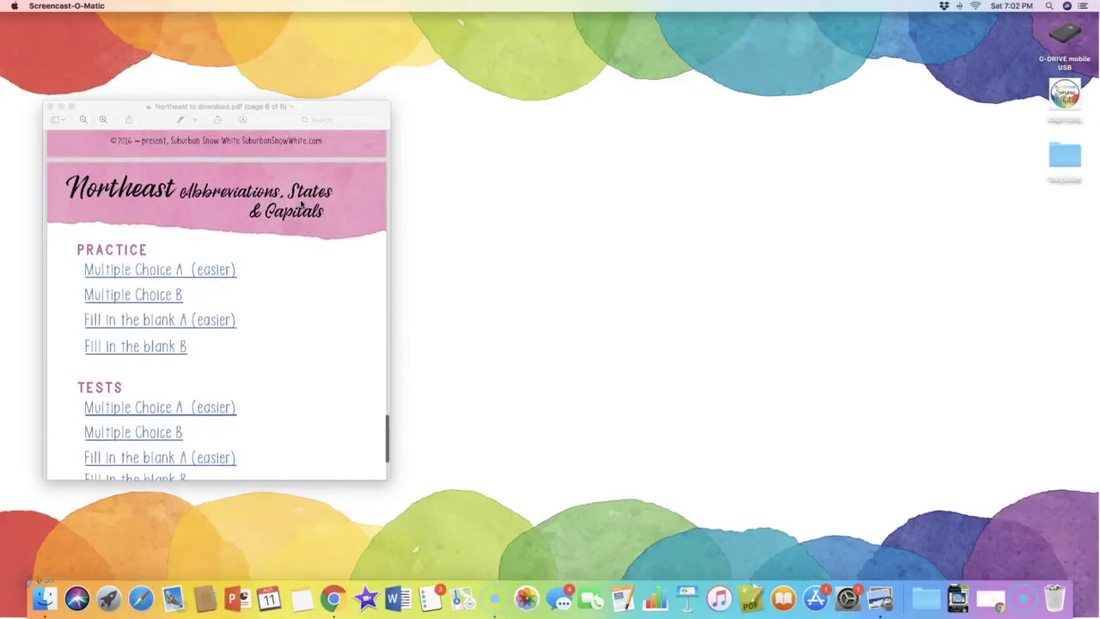
pyautogui.scroll(-3, 301, 203)
pyautogui.scroll(5, 301, 203)
pyautogui.scroll(-5, 301, 204)
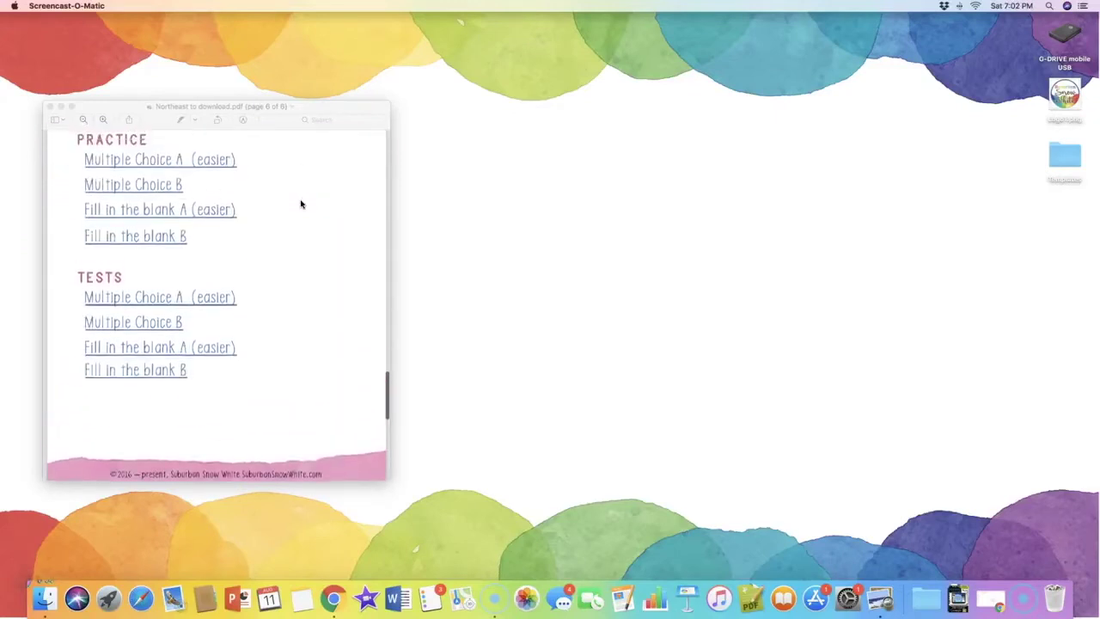
pyautogui.scroll(2, 300, 204)
pyautogui.scroll(10, 301, 204)
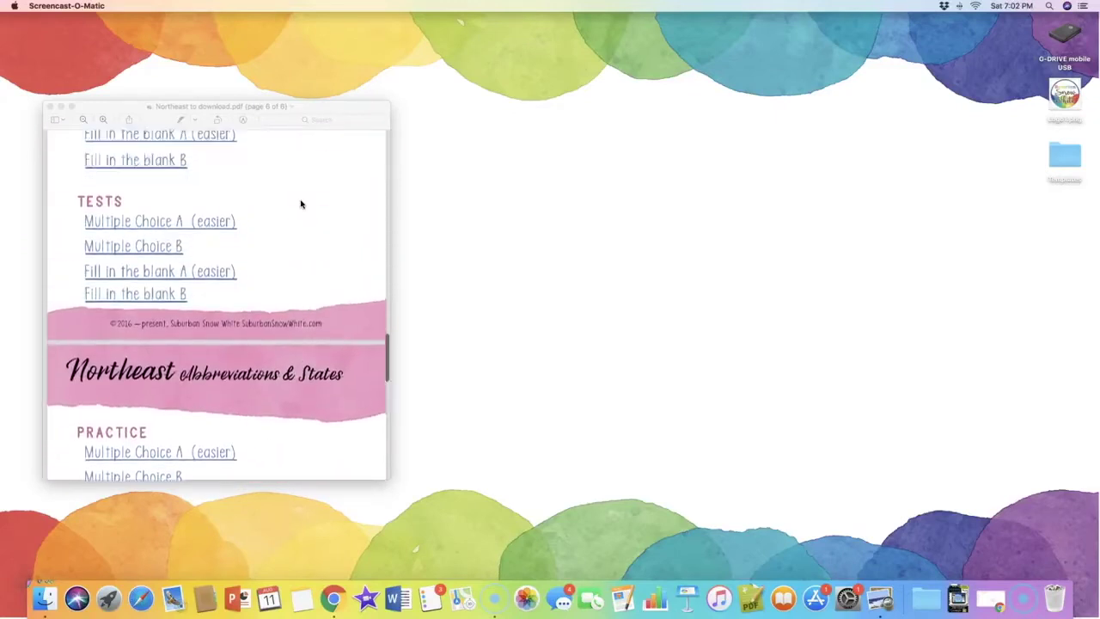
pyautogui.scroll(10, 301, 203)
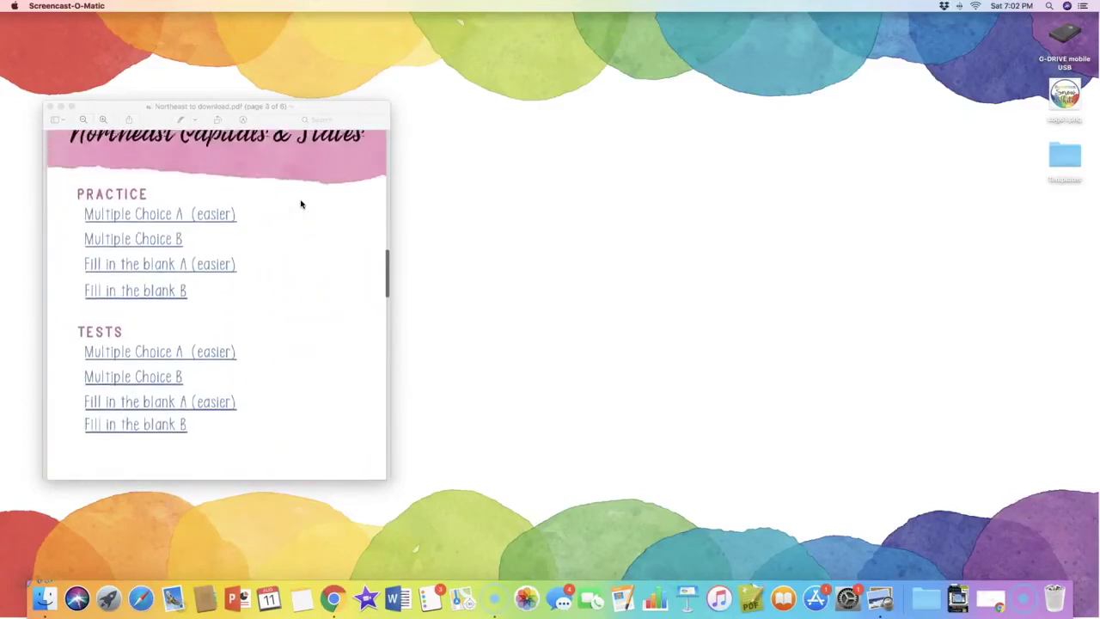
pyautogui.scroll(5, 301, 204)
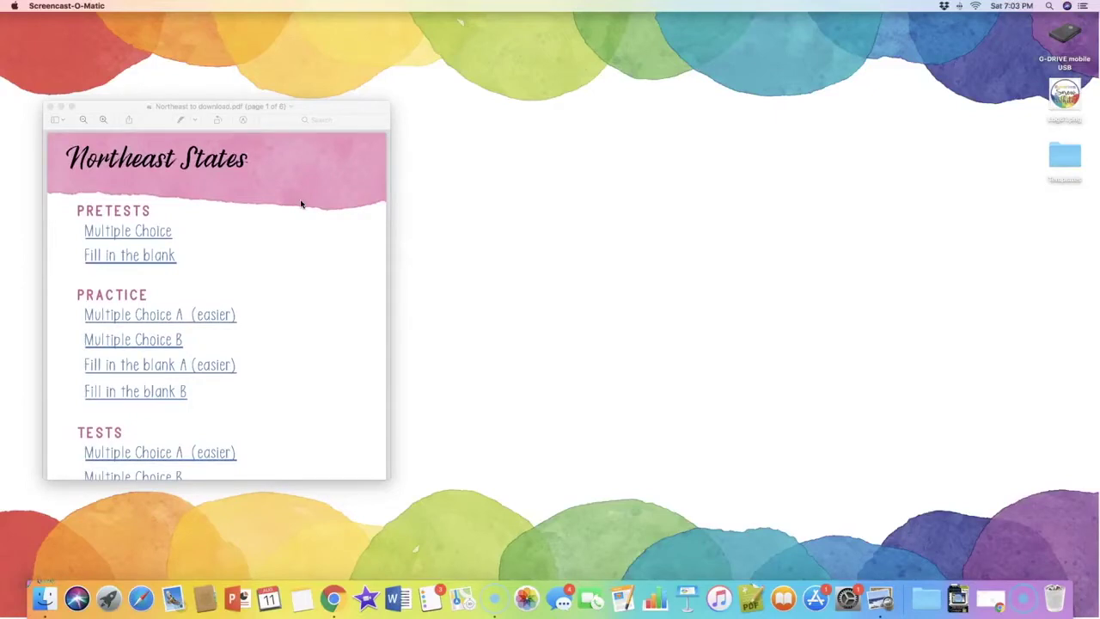
# Step: Follow the Northeast States pretest Multiple Choice link and make a copy of the form in Google Drive
pyautogui.click(156, 237)
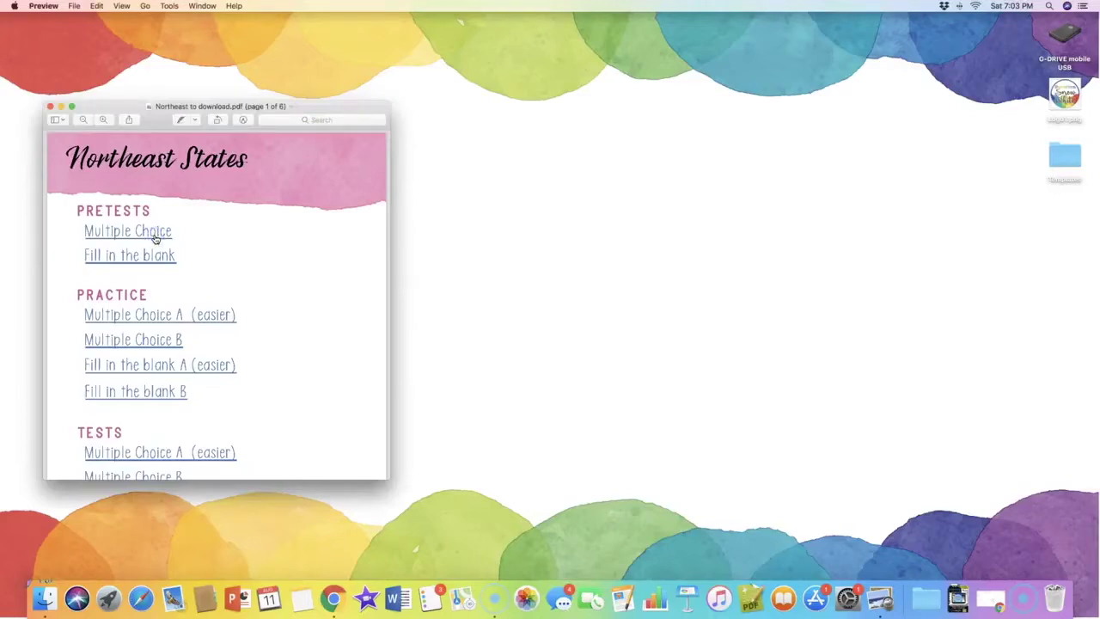
pyautogui.click(156, 238)
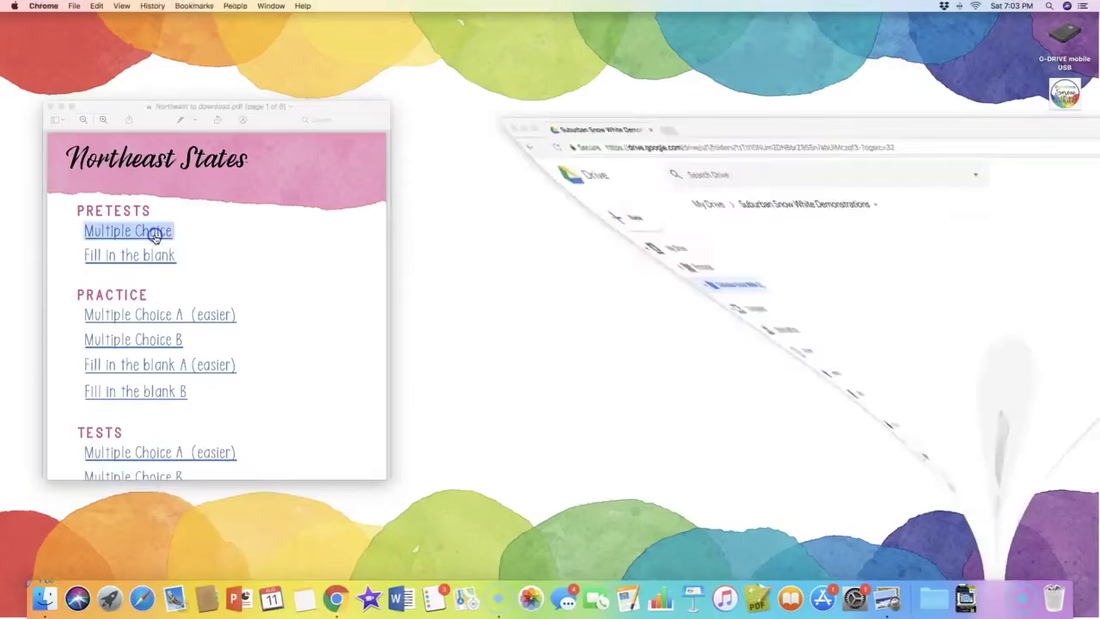
pyautogui.moveTo(830, 298); pyautogui.dragTo(724, 47)
pyautogui.click(697, 273)
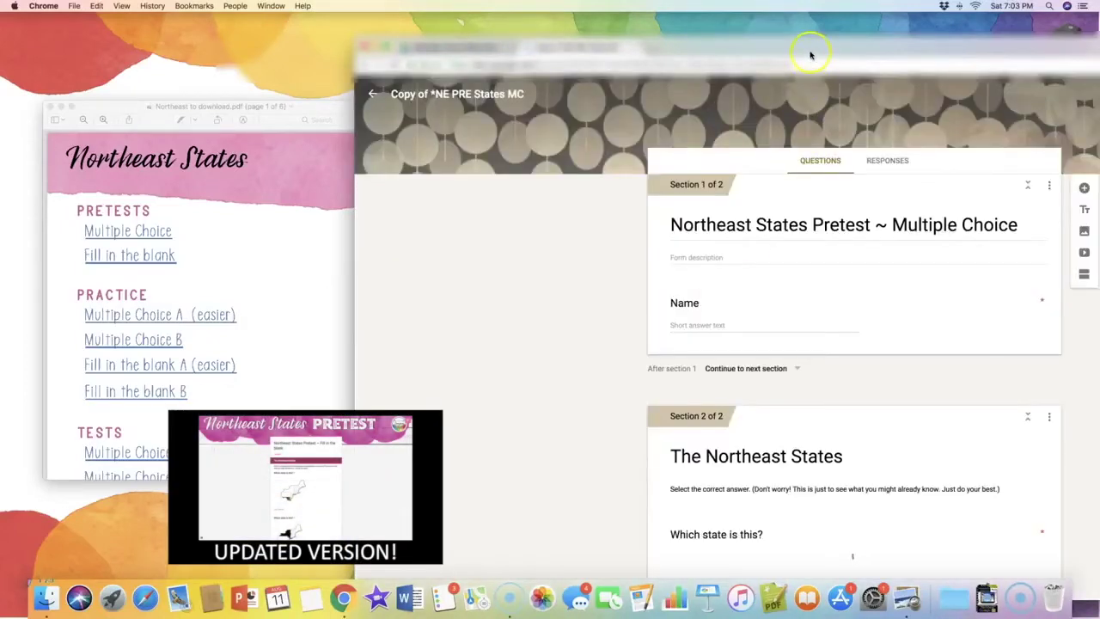
pyautogui.moveTo(810, 55); pyautogui.dragTo(646, 48)
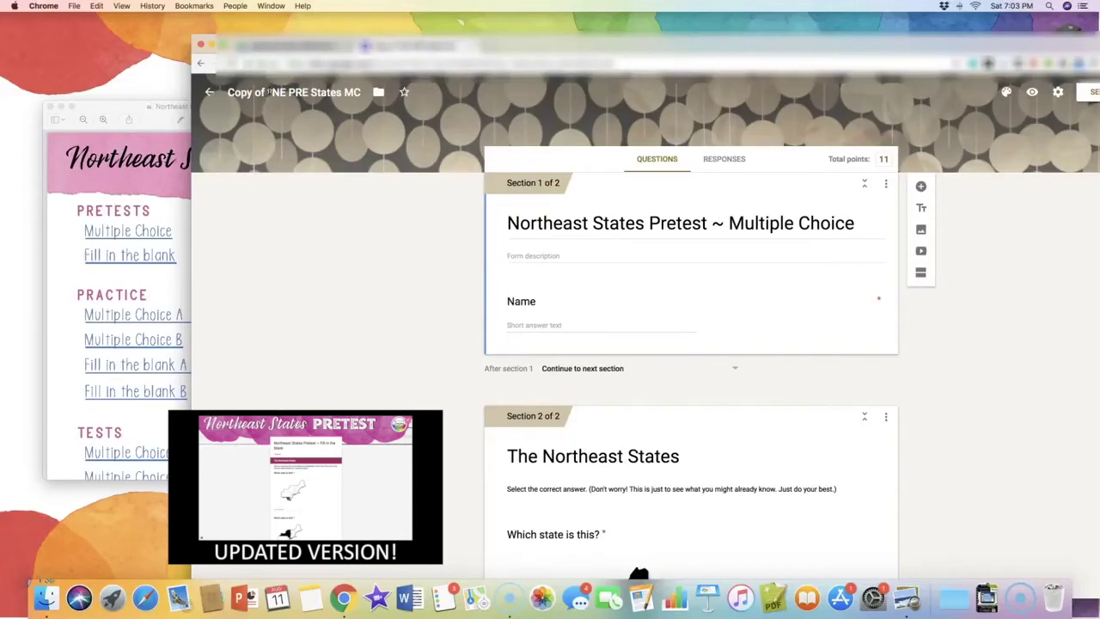
# Step: Try to remove "Copy of" from the multiple-choice pretest form's file name and close the form
pyautogui.click(268, 92)
pyautogui.moveTo(267, 92); pyautogui.dragTo(226, 94)
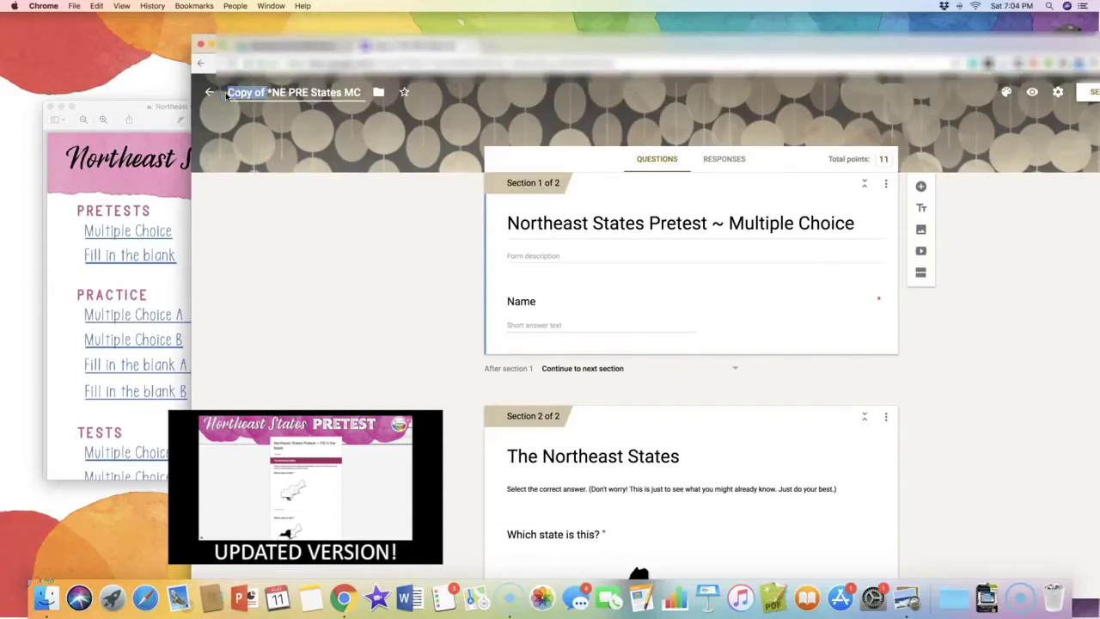
pyautogui.press('BackSpace')
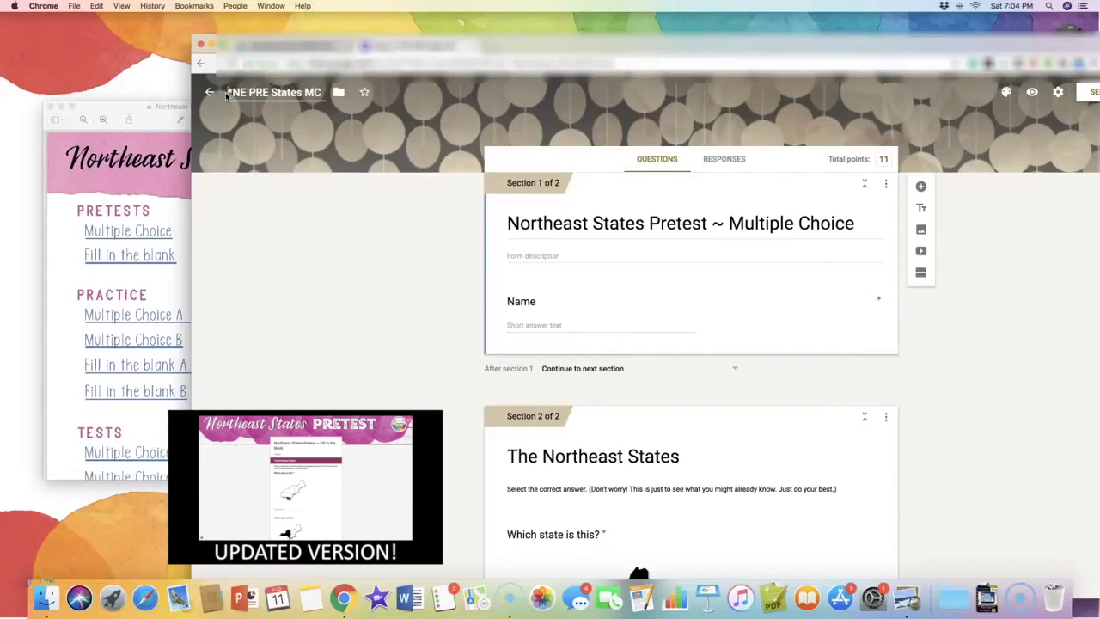
pyautogui.click(253, 215)
pyautogui.click(471, 45)
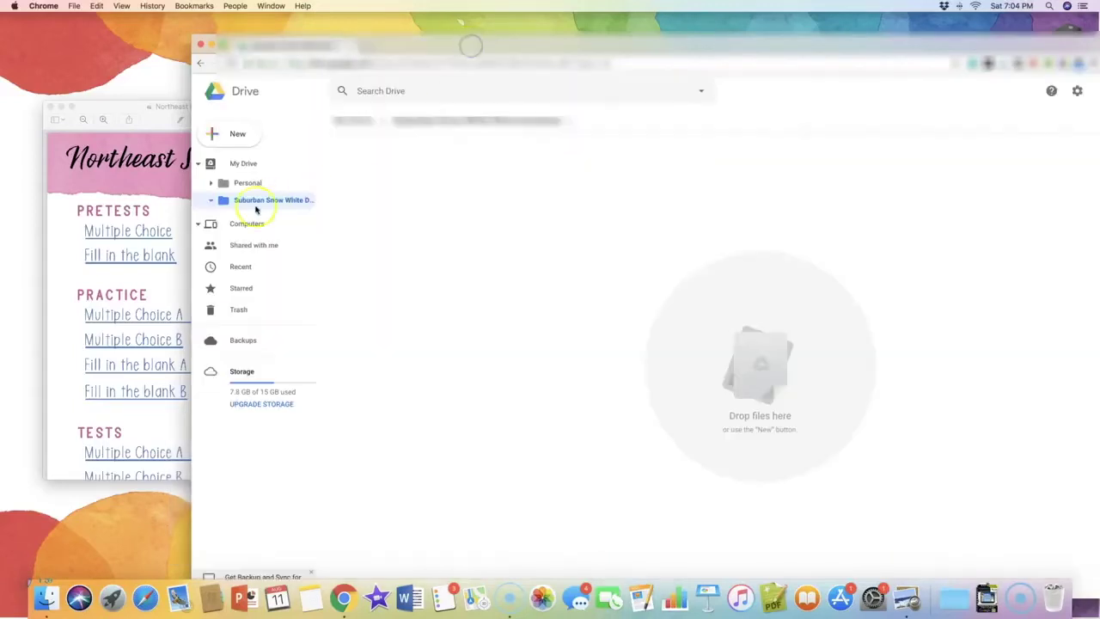
# Step: Reopen the multiple-choice pretest copy from My Drive, rename it *NE PRE States MC and close it
pyautogui.click(244, 164)
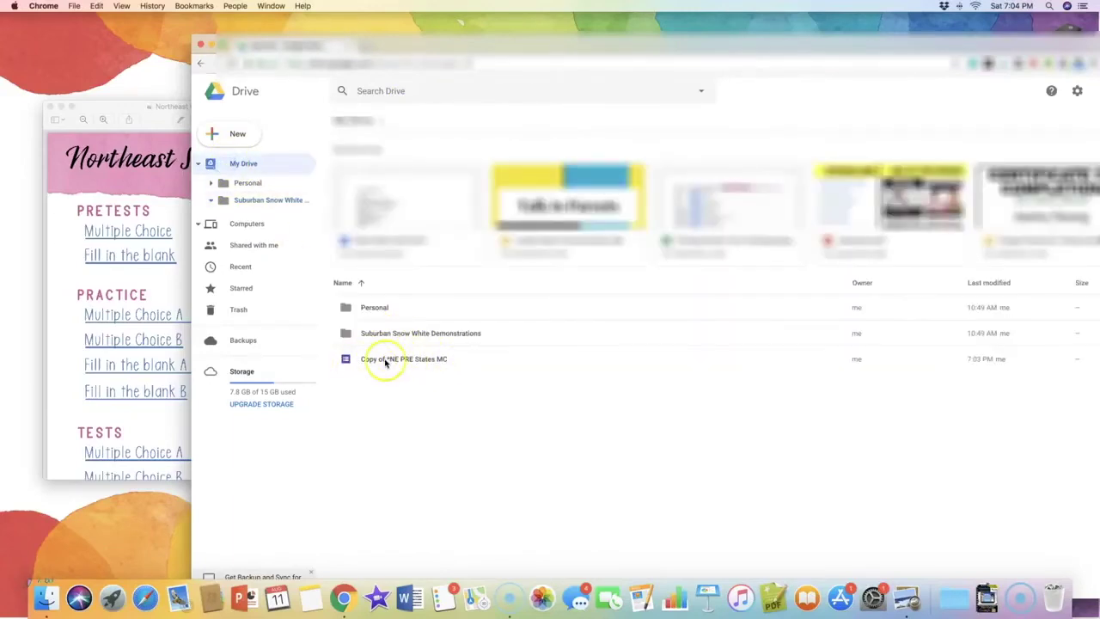
pyautogui.doubleClick(385, 361)
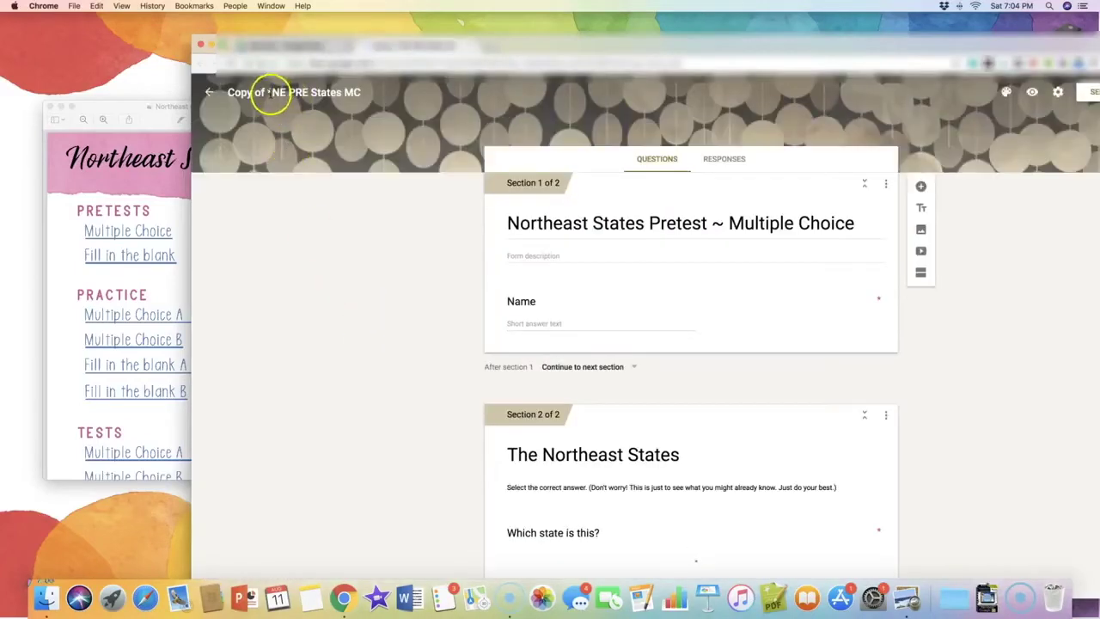
pyautogui.moveTo(268, 92); pyautogui.dragTo(228, 92)
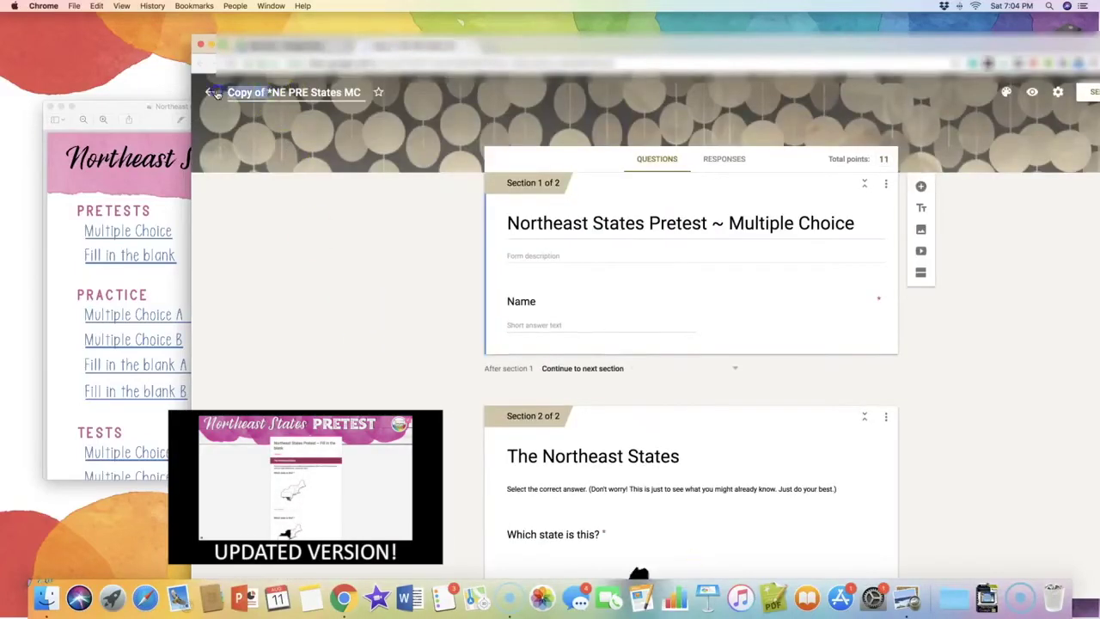
pyautogui.press('BackSpace')
pyautogui.click(297, 354)
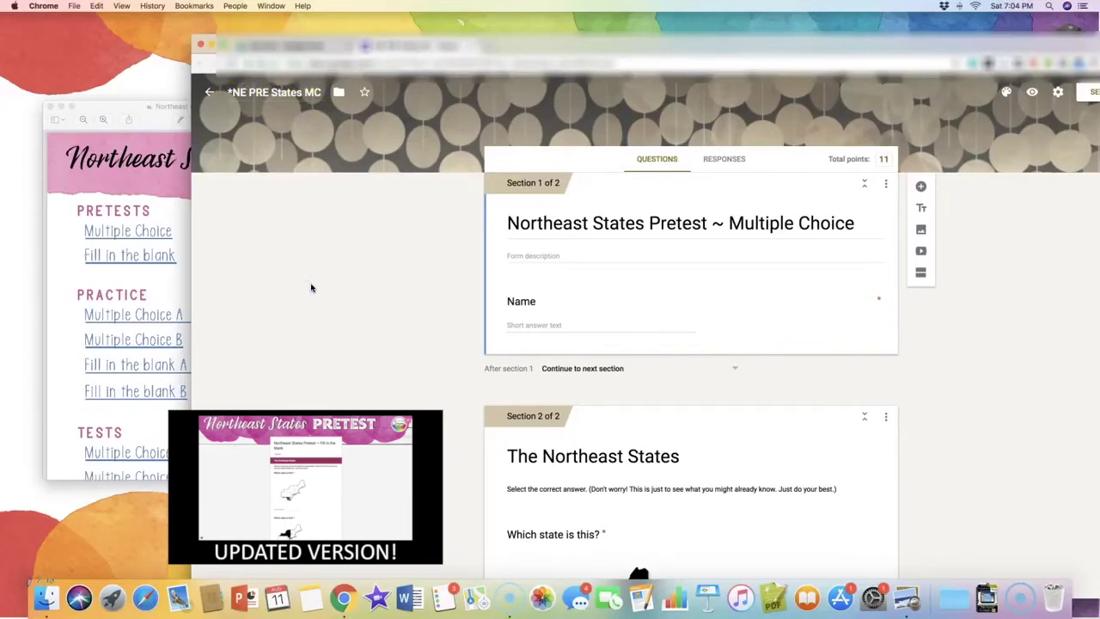
pyautogui.click(473, 48)
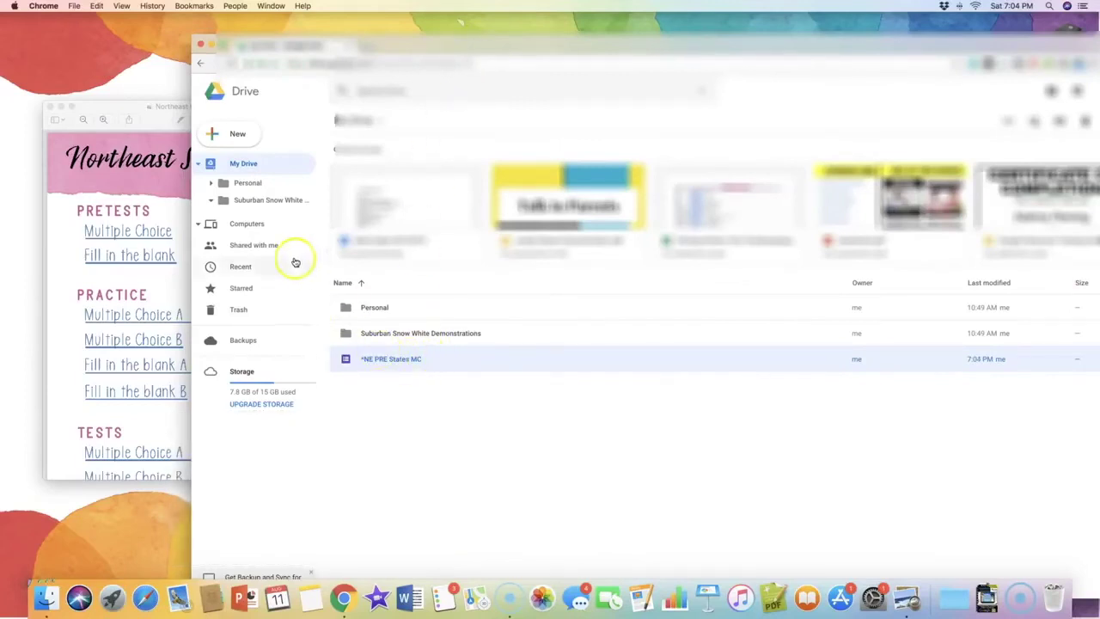
# Step: Make a Drive copy of the Northeast States Fill in the blank pretest, named *NE PRE States FIB, and close it
pyautogui.click(160, 255)
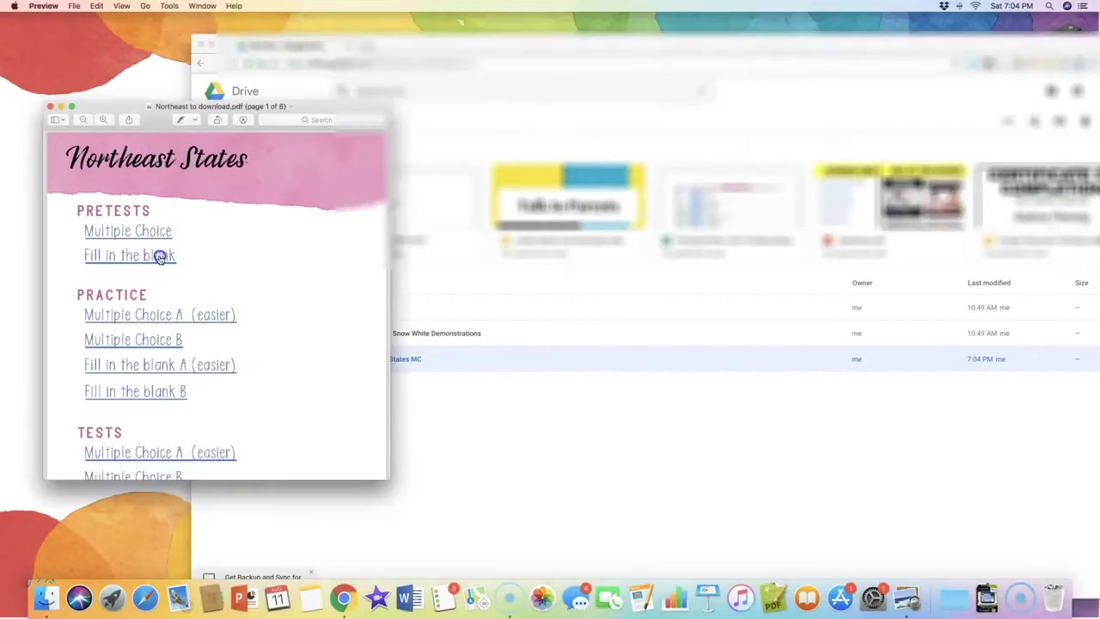
pyautogui.click(160, 255)
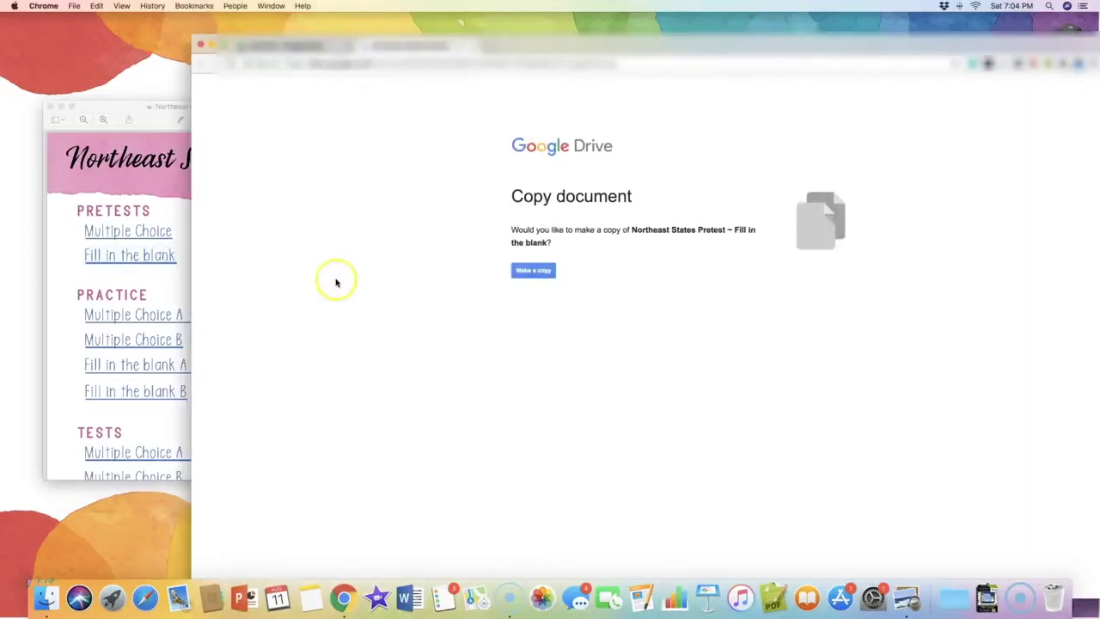
pyautogui.click(552, 270)
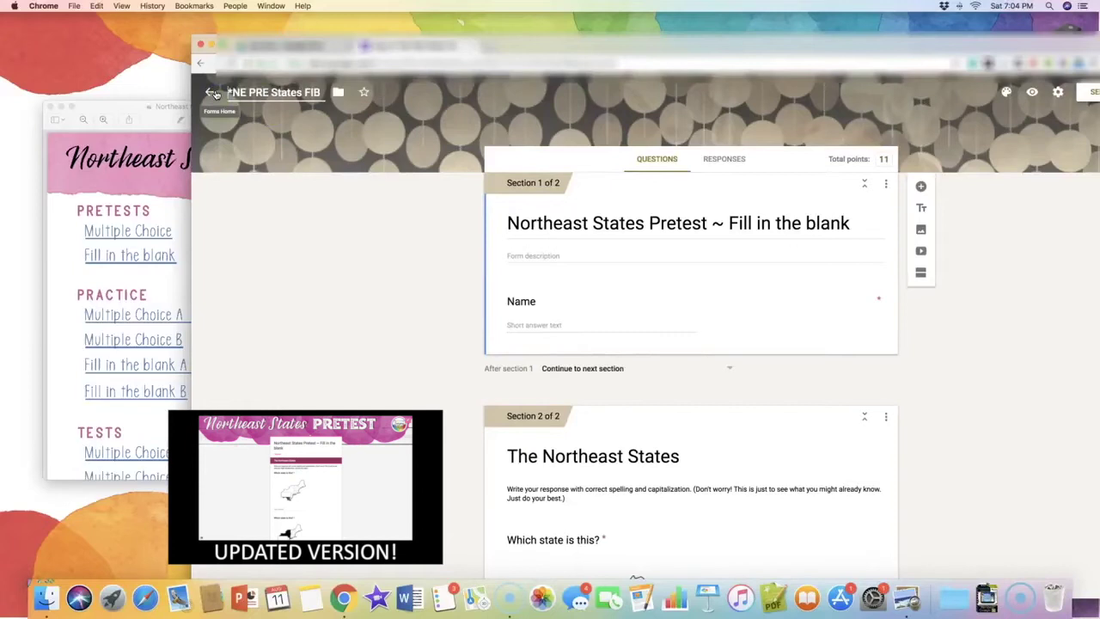
pyautogui.click(336, 319)
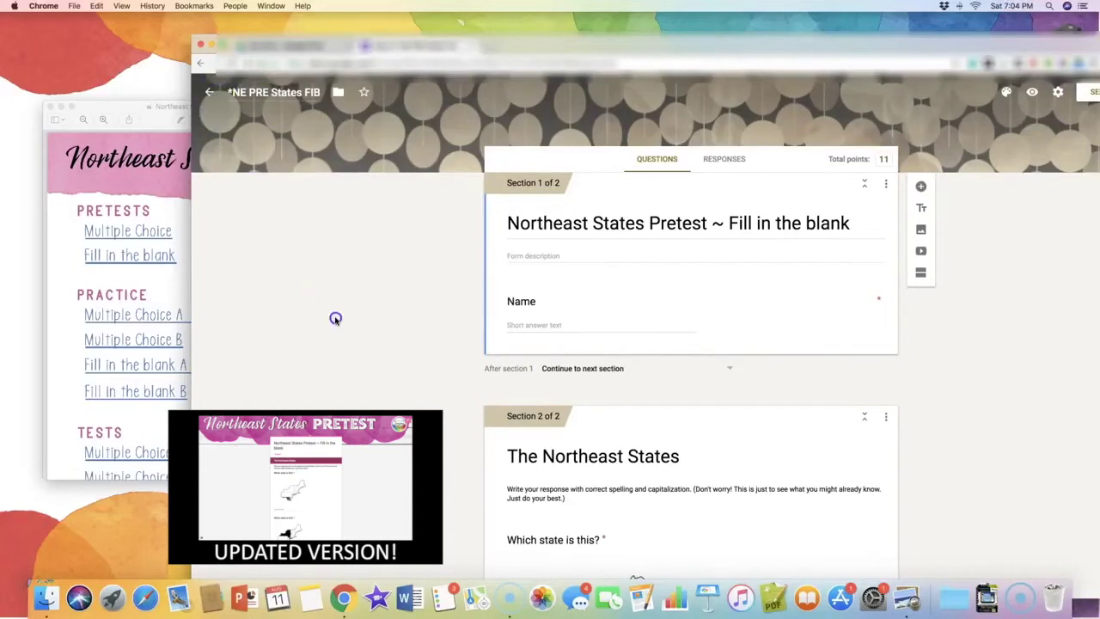
pyautogui.click(472, 46)
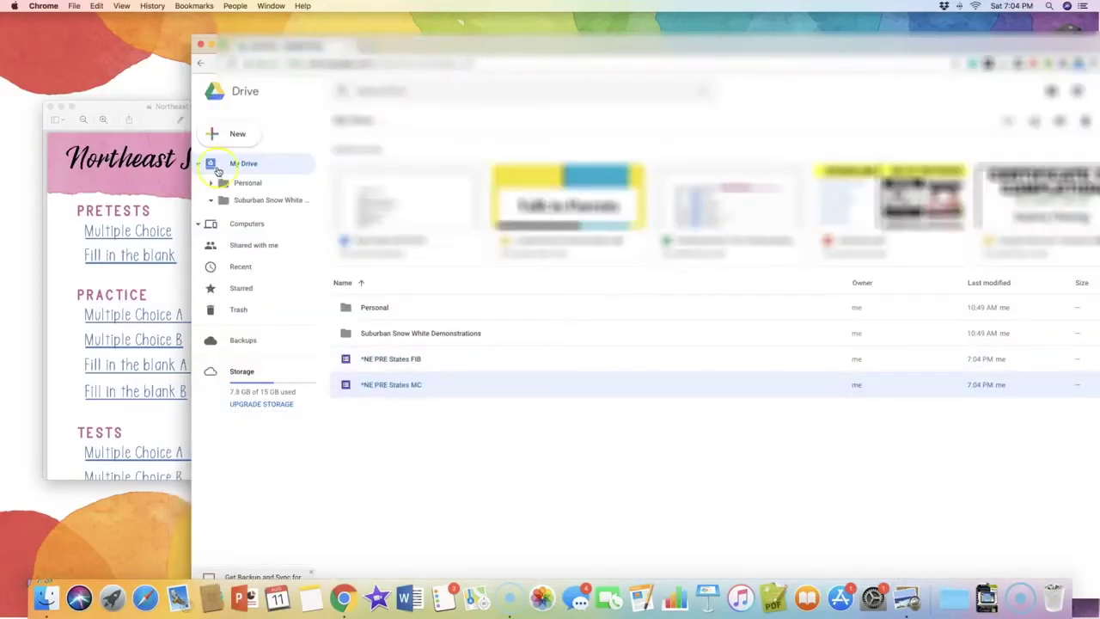
# Step: Follow the Northeast States practice Multiple Choice A (easier) link in the PDF and make a copy of the form
pyautogui.click(157, 275)
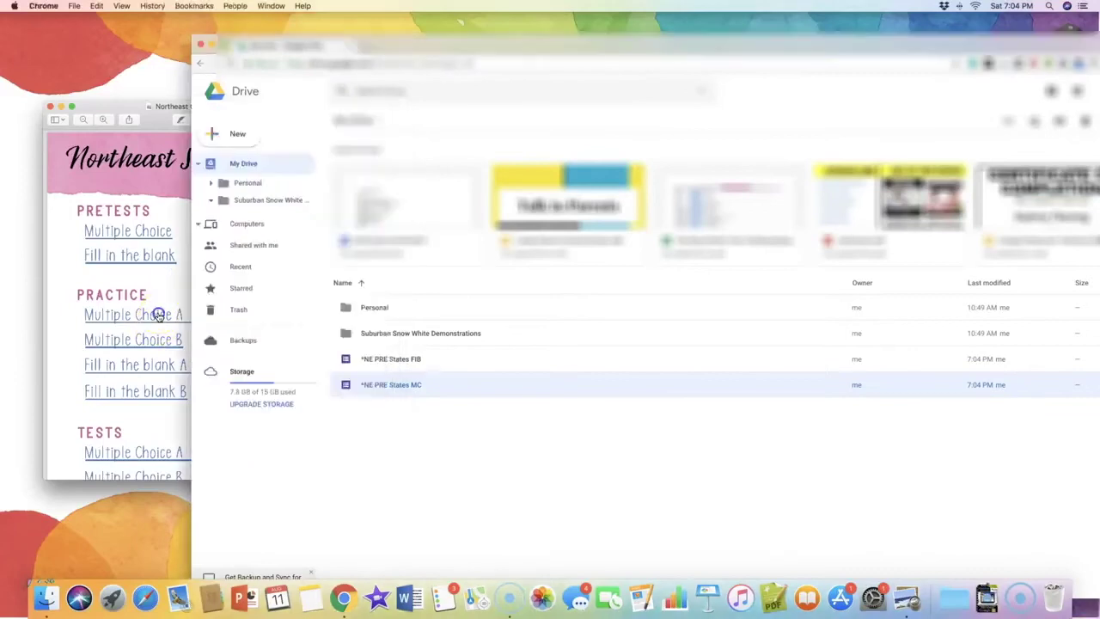
pyautogui.click(157, 314)
pyautogui.click(544, 271)
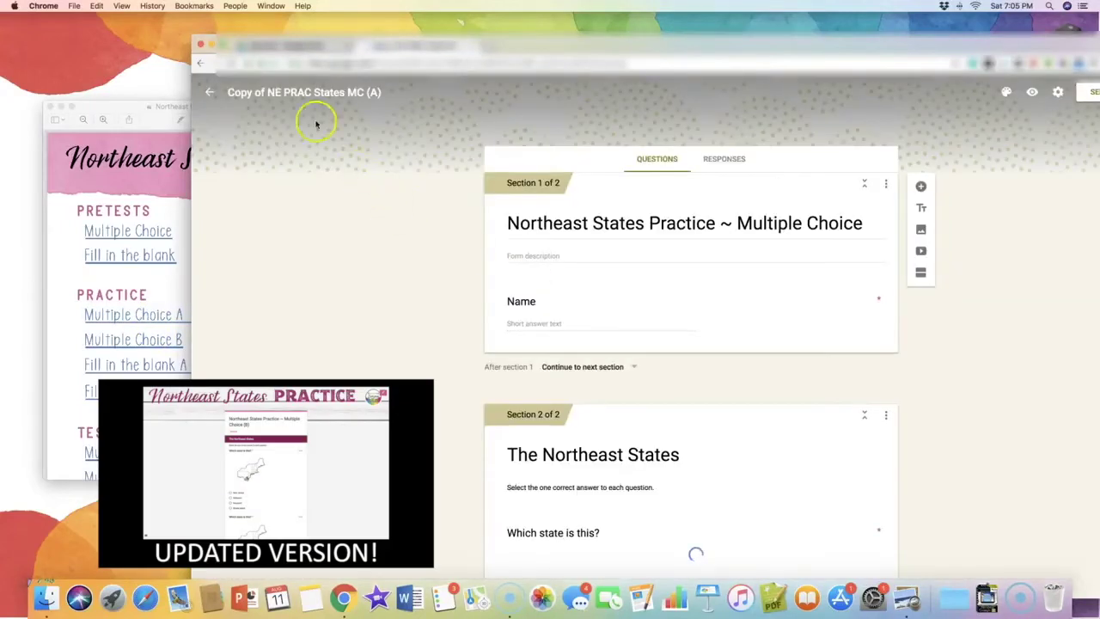
# Step: Rename the practice form copy NE PRAC States MC (A), close it and select it in My Drive
pyautogui.click(267, 97)
pyautogui.moveTo(267, 94); pyautogui.dragTo(216, 95)
pyautogui.press('BackSpace')
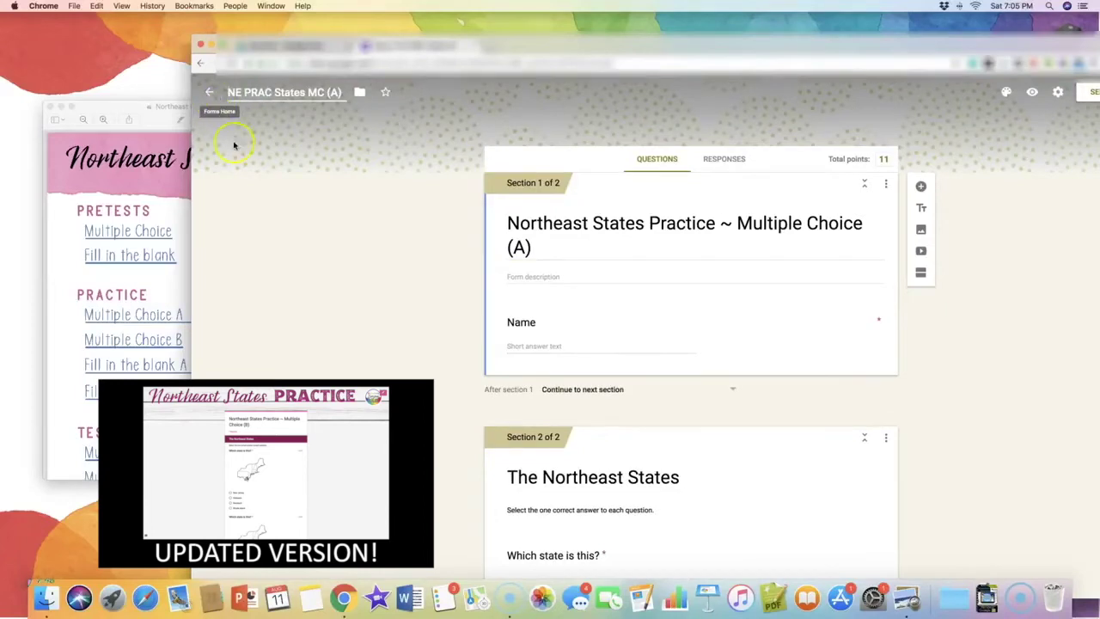
pyautogui.click(469, 47)
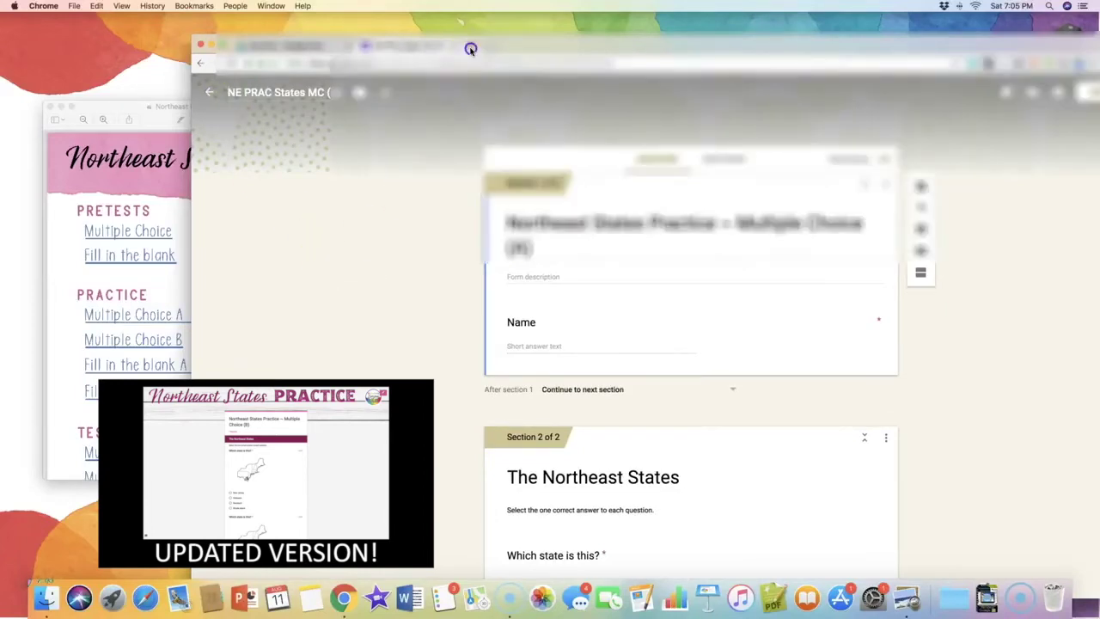
pyautogui.click(398, 353)
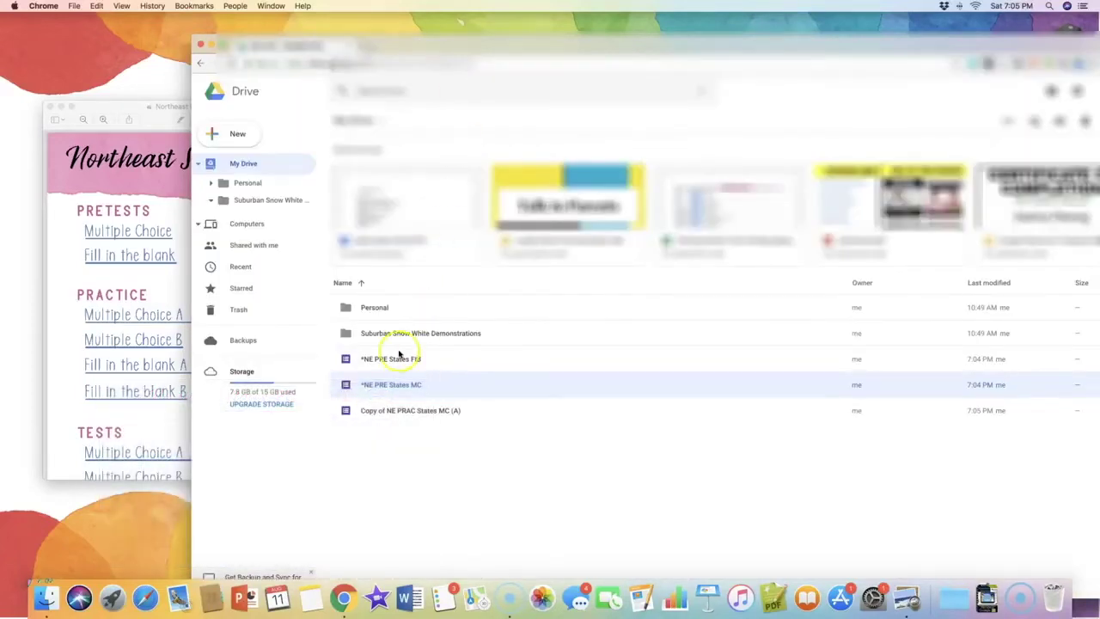
pyautogui.click(381, 414)
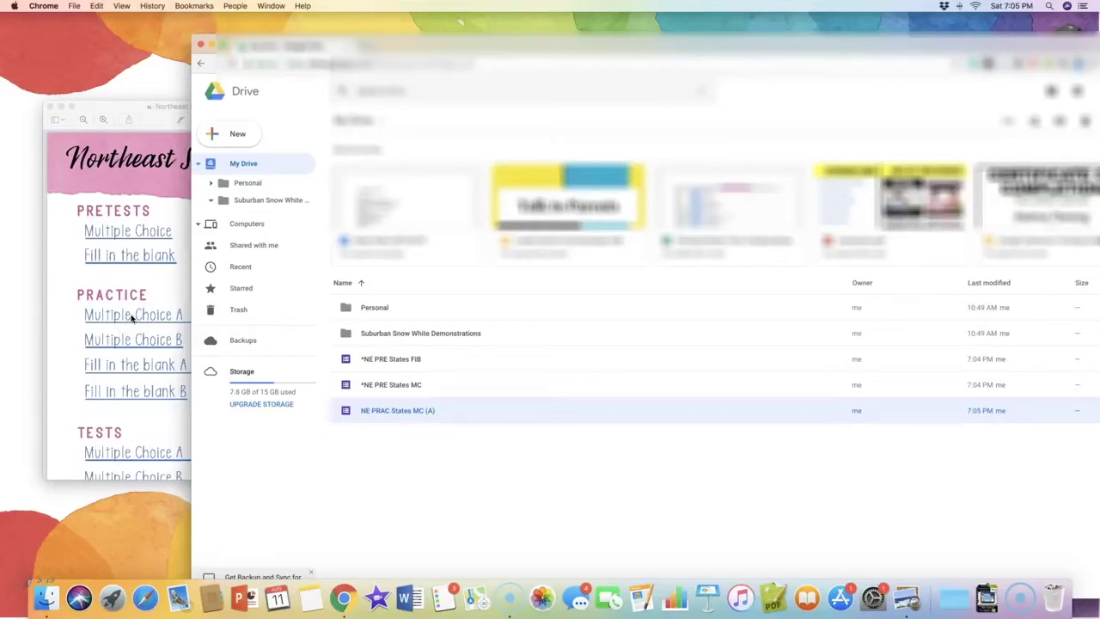
# Step: Make a Drive copy of the Northeast States practice Multiple Choice B form from the PDF, named *NE PRAC States MC (B)
pyautogui.click(115, 365)
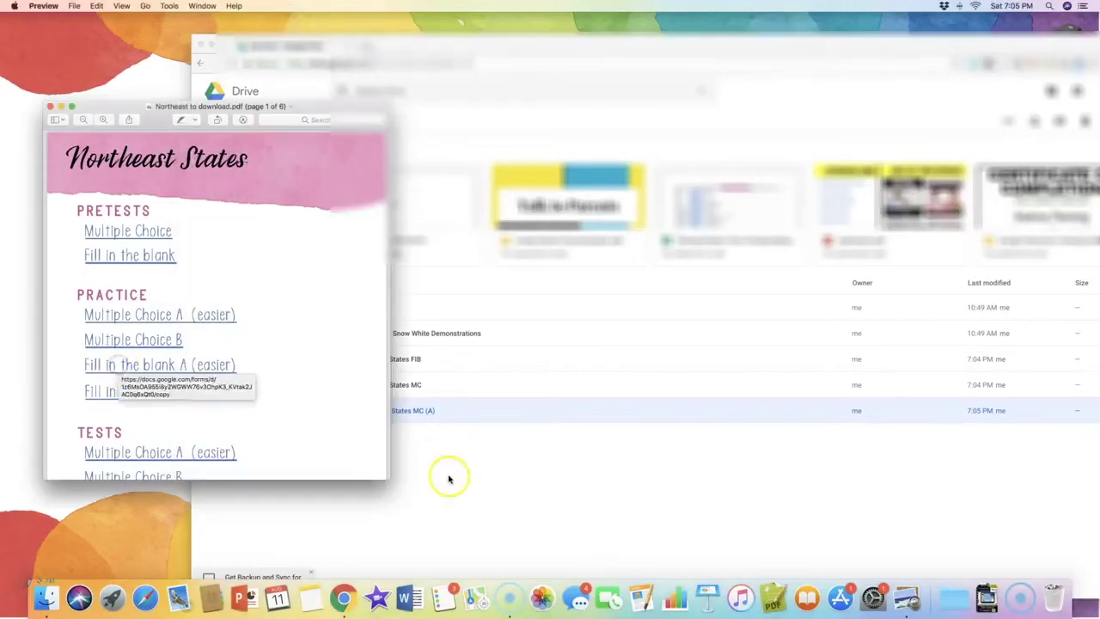
pyautogui.click(112, 339)
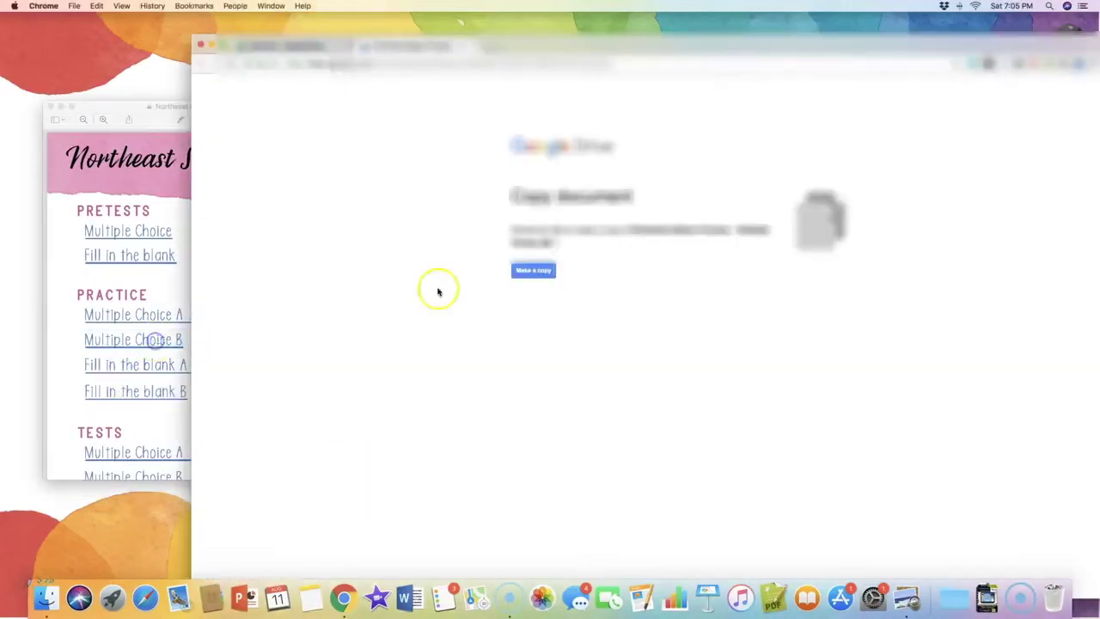
pyautogui.click(533, 271)
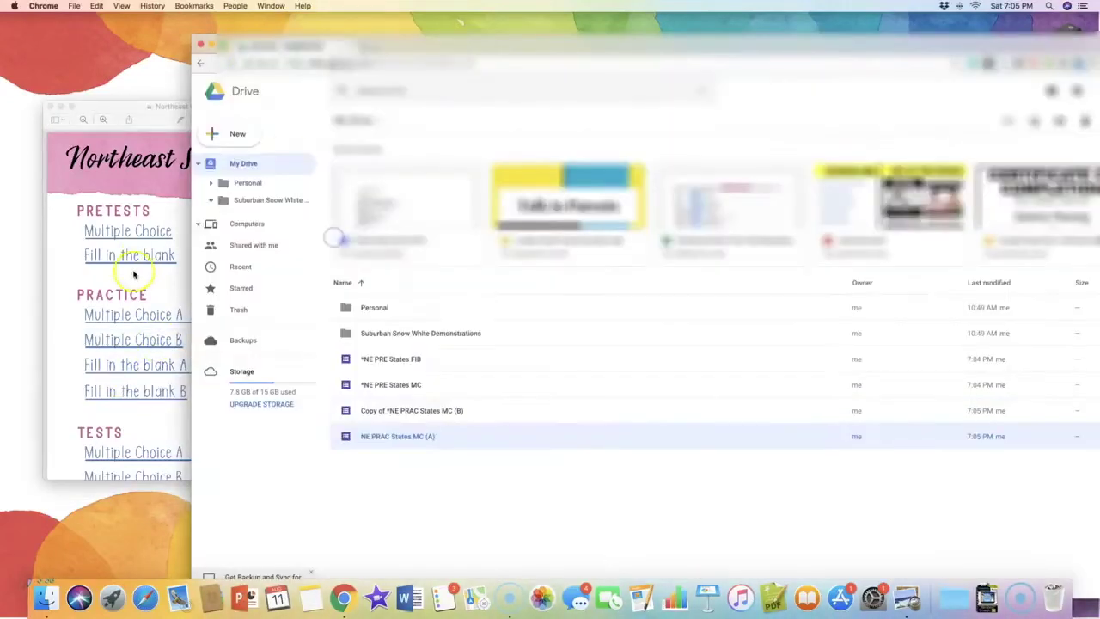
# Step: Make a Drive copy of the practice Fill in the blank A (easier) form, named NE PRAC States FIB (A), and close it
pyautogui.click(100, 363)
pyautogui.click(533, 268)
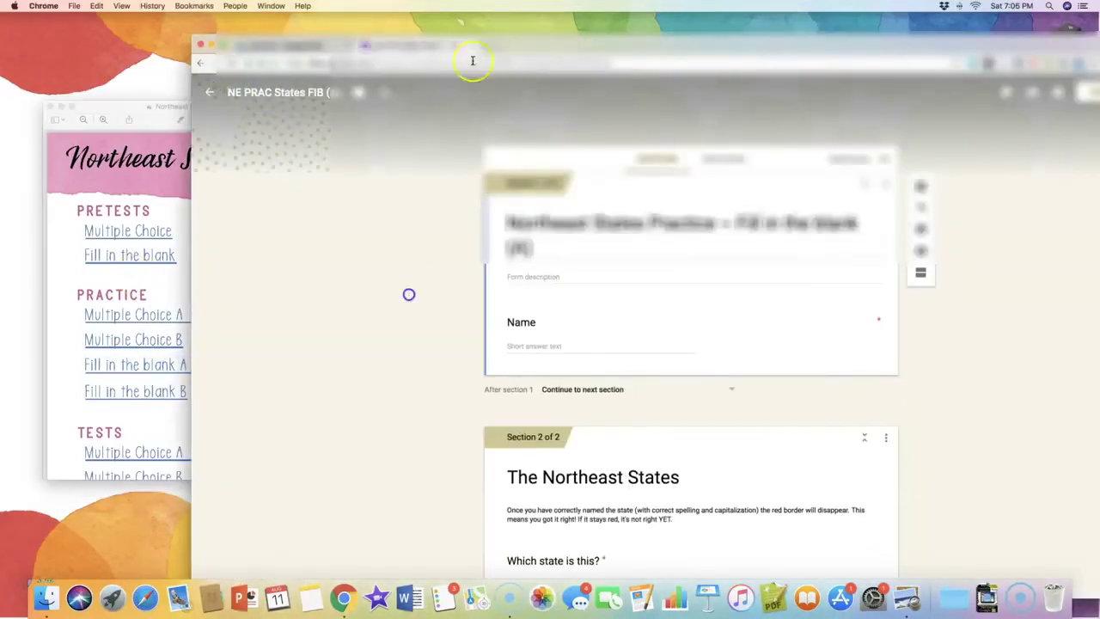
pyautogui.click(474, 45)
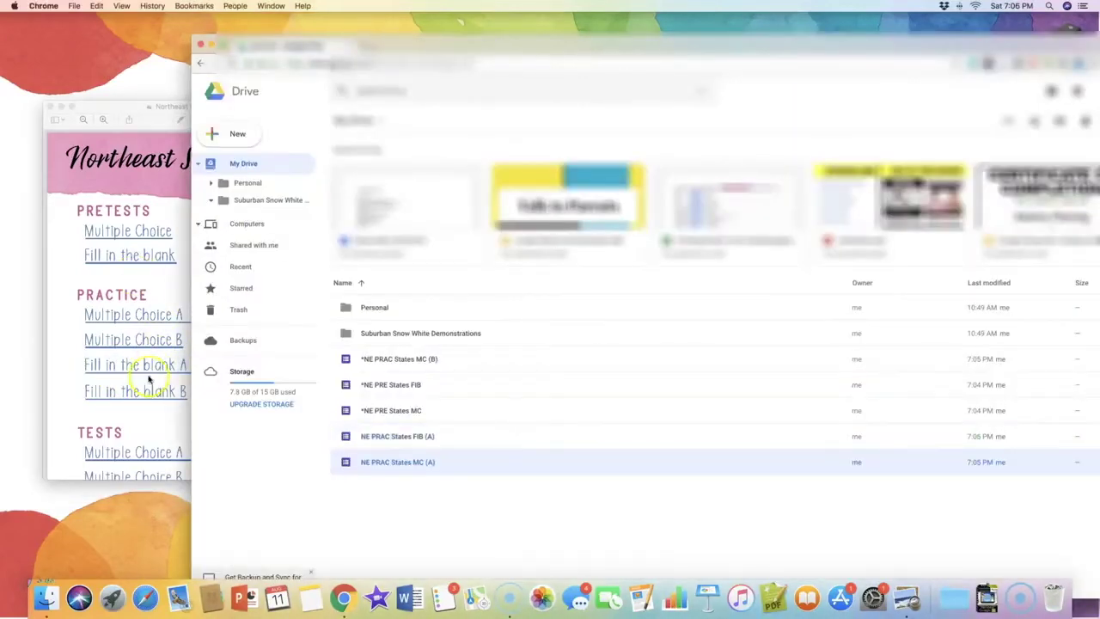
# Step: Make a Drive copy of the practice Fill in the blank B form, named *NE PRAC States FIB (B)
pyautogui.click(149, 393)
pyautogui.click(531, 271)
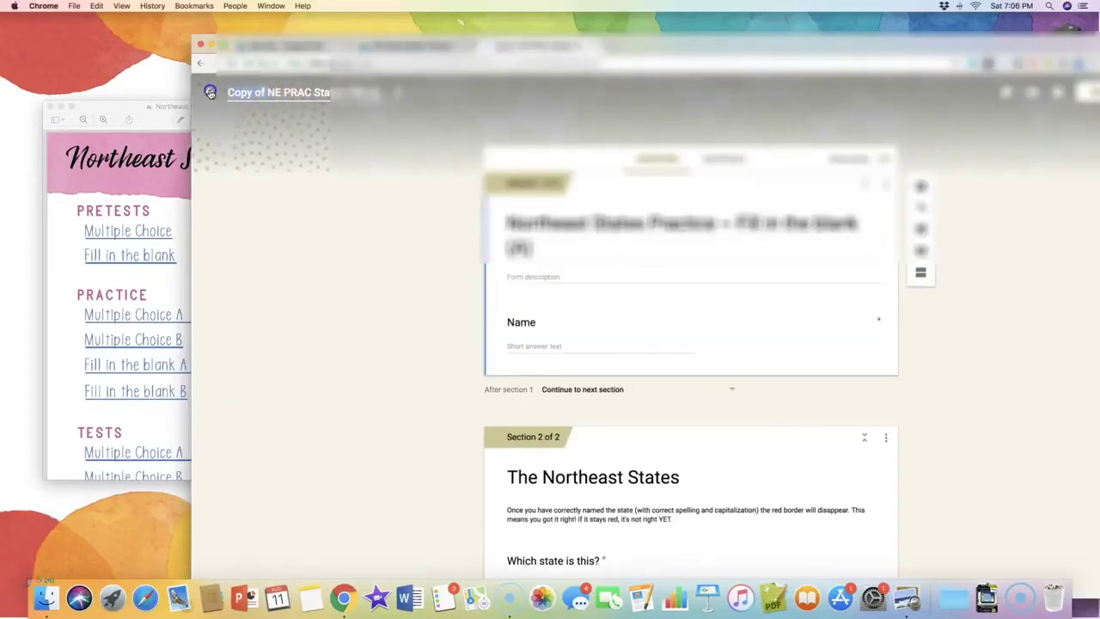
pyautogui.click(123, 391)
pyautogui.click(469, 44)
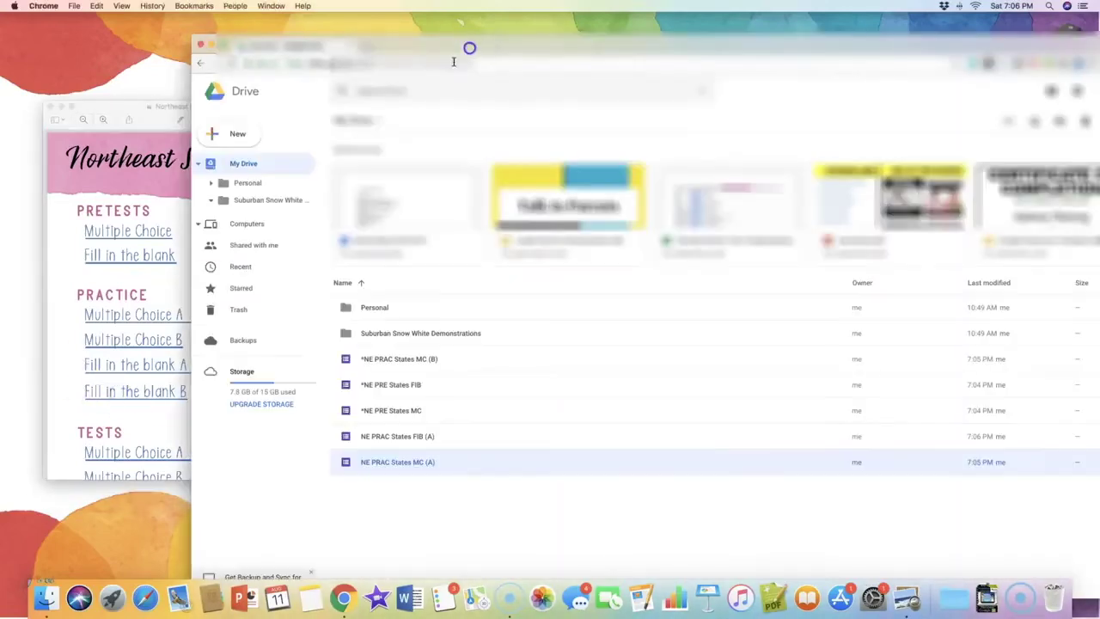
pyautogui.click(138, 391)
pyautogui.click(532, 271)
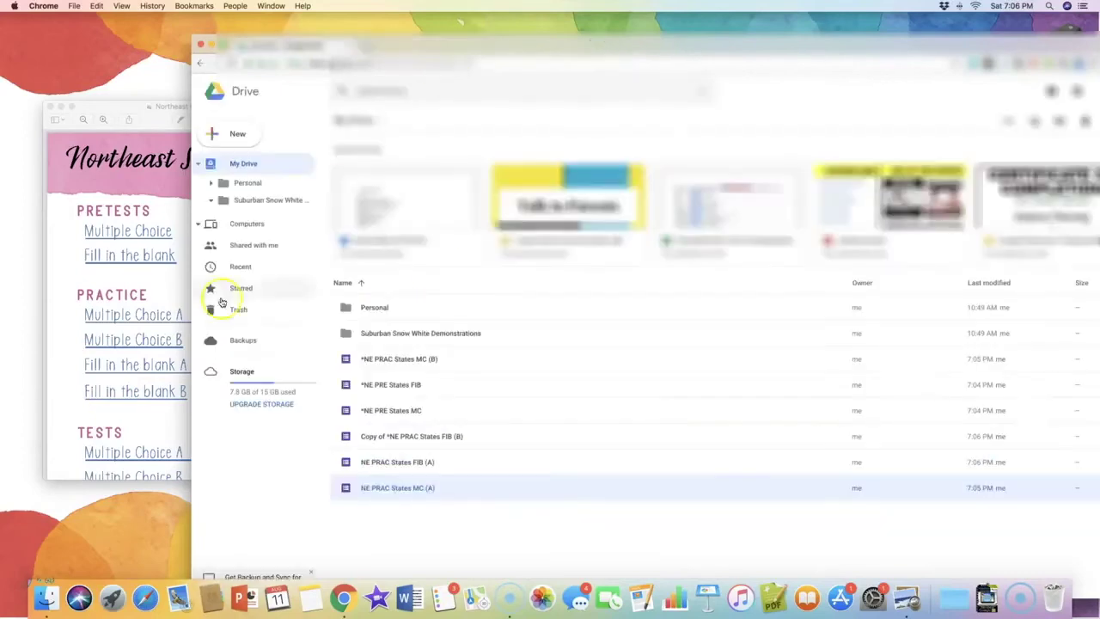
# Step: Make a Drive copy of the Northeast States test Multiple Choice A (easier) form, named NE TEST States MC (A)
pyautogui.scroll(-3, 142, 429)
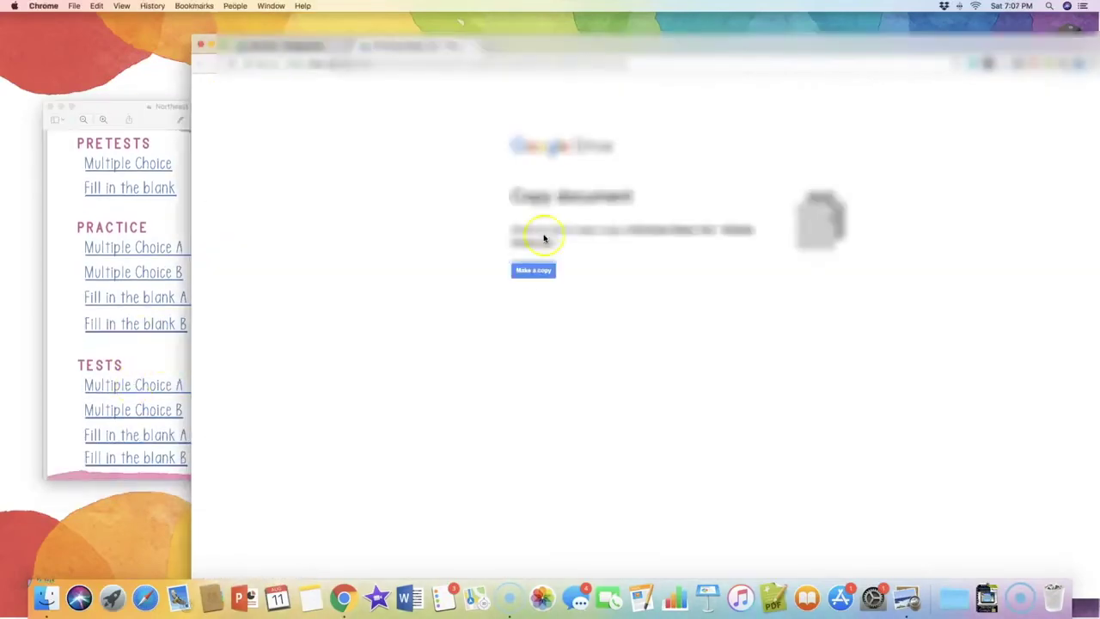
pyautogui.click(537, 270)
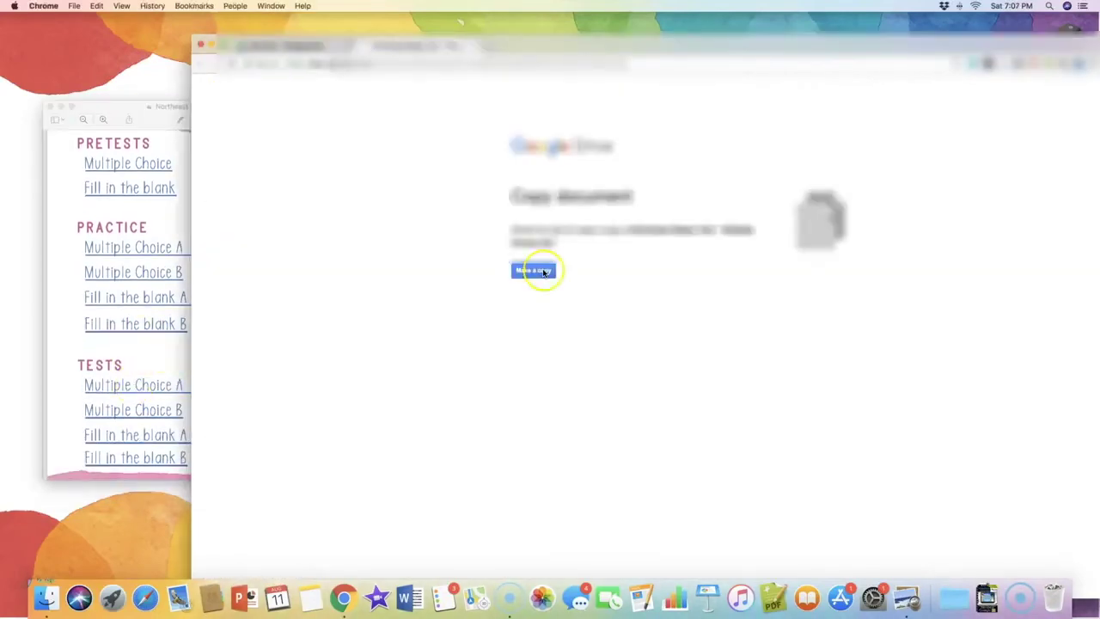
pyautogui.click(225, 92)
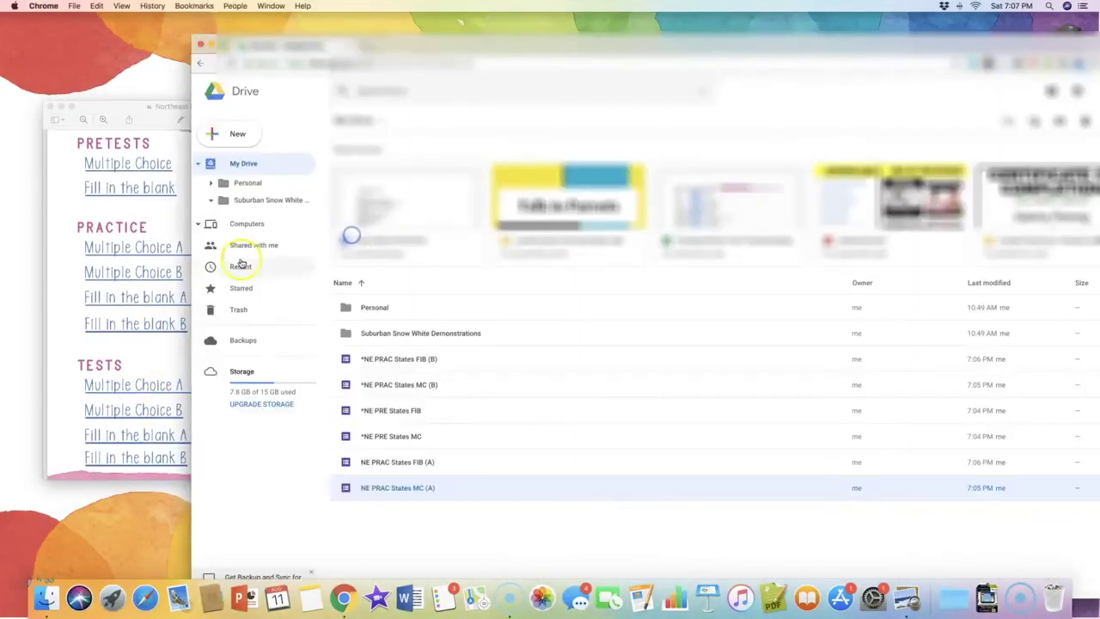
# Step: Follow the test Multiple Choice B link in the PDF and copy the form to Drive as *NE TEST States MC (B)
pyautogui.scroll(-2, 138, 344)
pyautogui.click(137, 346)
pyautogui.click(533, 271)
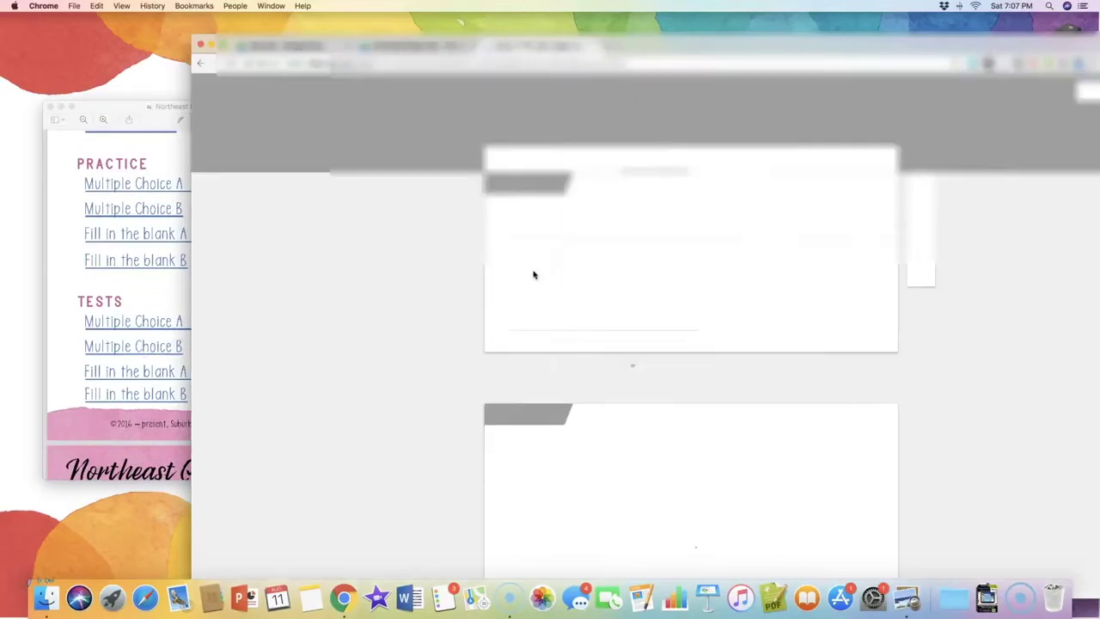
pyautogui.click(267, 92)
pyautogui.write('NE TEST States MC')
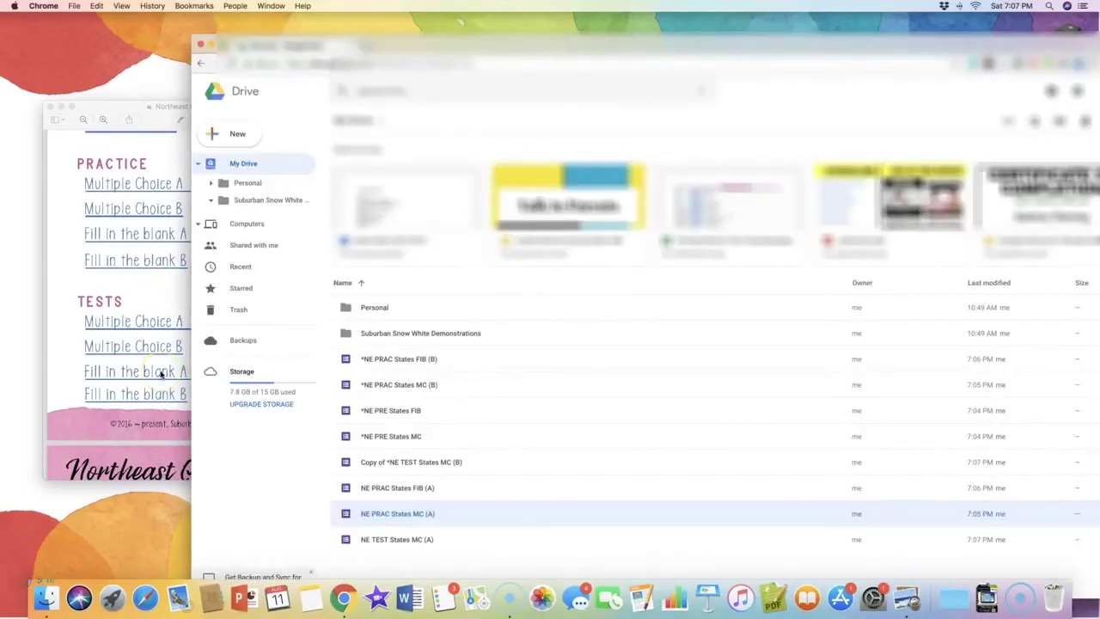
# Step: Copy the test Fill in the blank A (easier) form to Drive and rename it NE TEST States FIB (A)
pyautogui.click(160, 373)
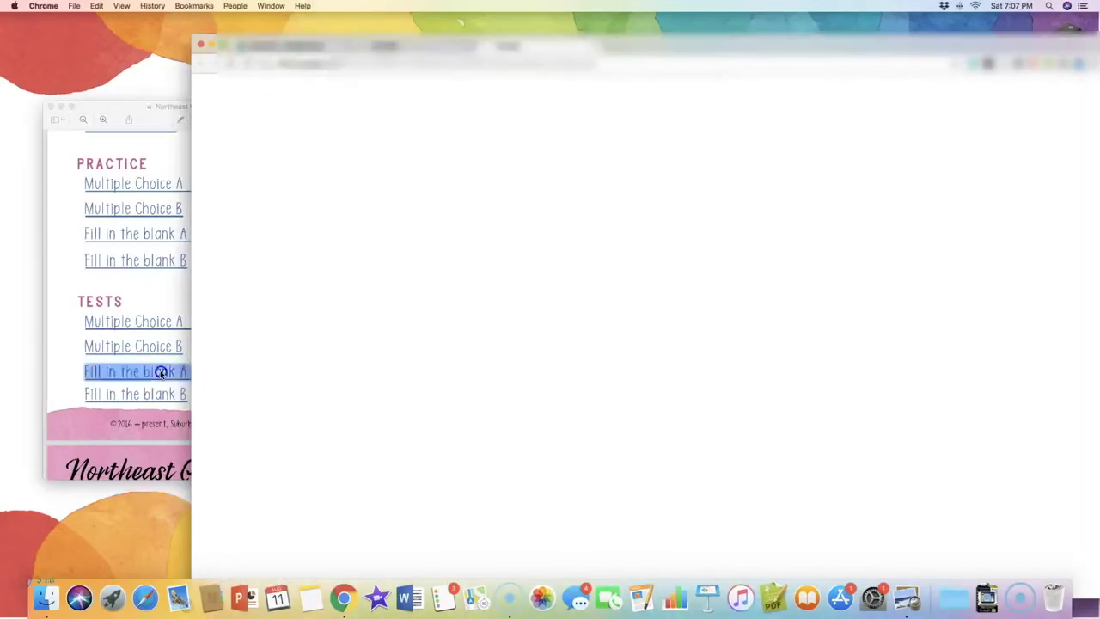
pyautogui.click(529, 270)
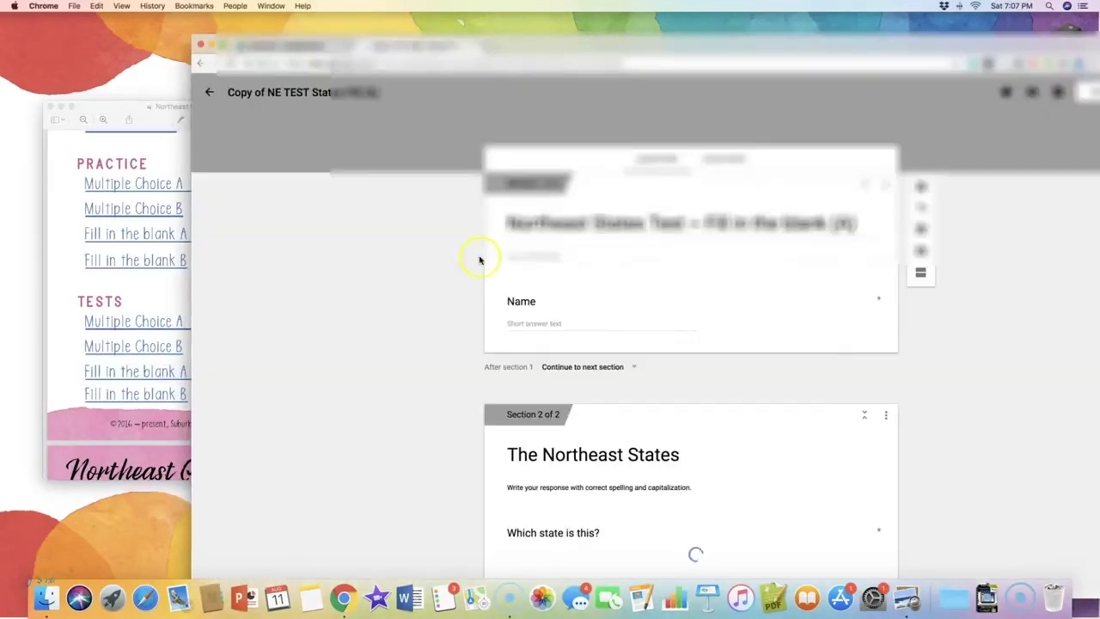
pyautogui.click(238, 91)
pyautogui.moveTo(271, 92); pyautogui.dragTo(222, 97)
pyautogui.press('BackSpace')
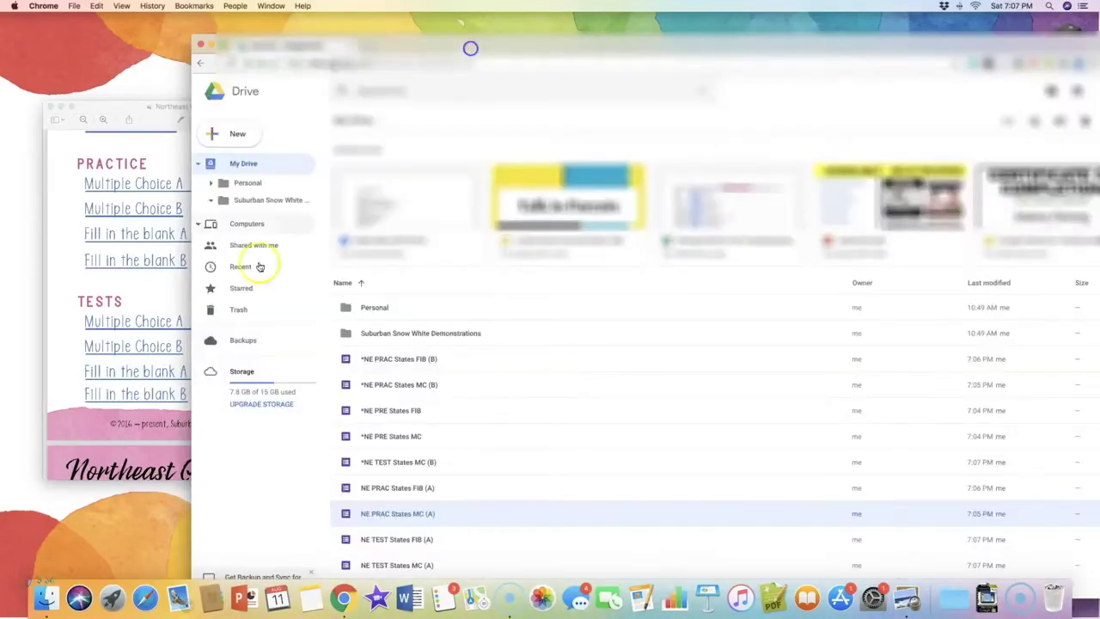
# Step: Copy the test Fill in the blank B form to Drive, rename it *NE TEST States FIB (B) and close it
pyautogui.click(167, 393)
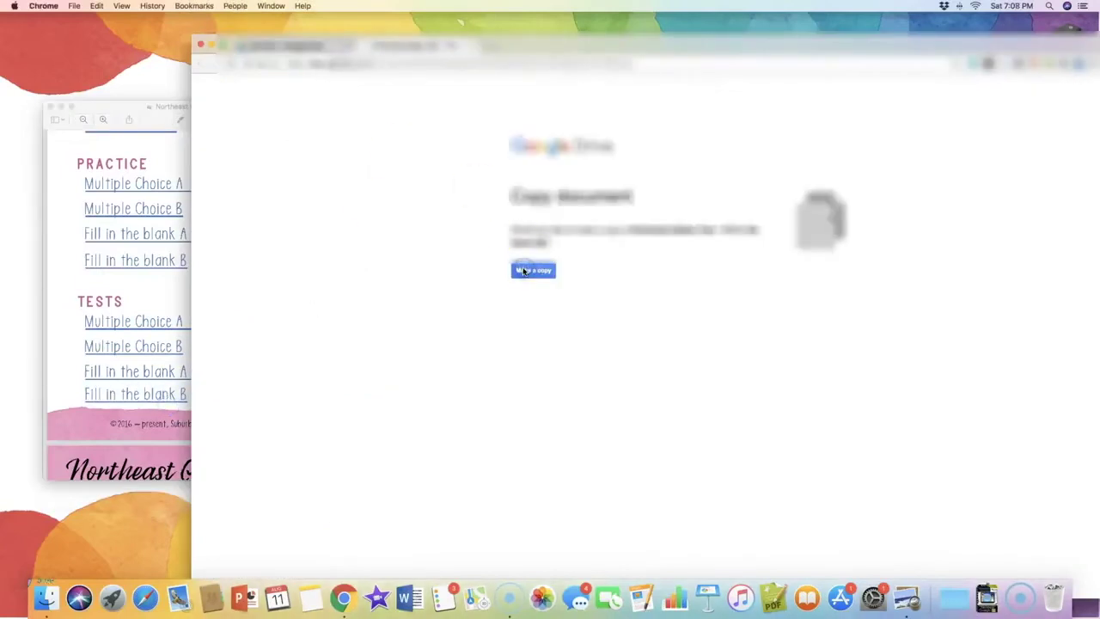
pyautogui.click(523, 272)
pyautogui.moveTo(271, 91); pyautogui.dragTo(225, 93)
pyautogui.press('BackSpace')
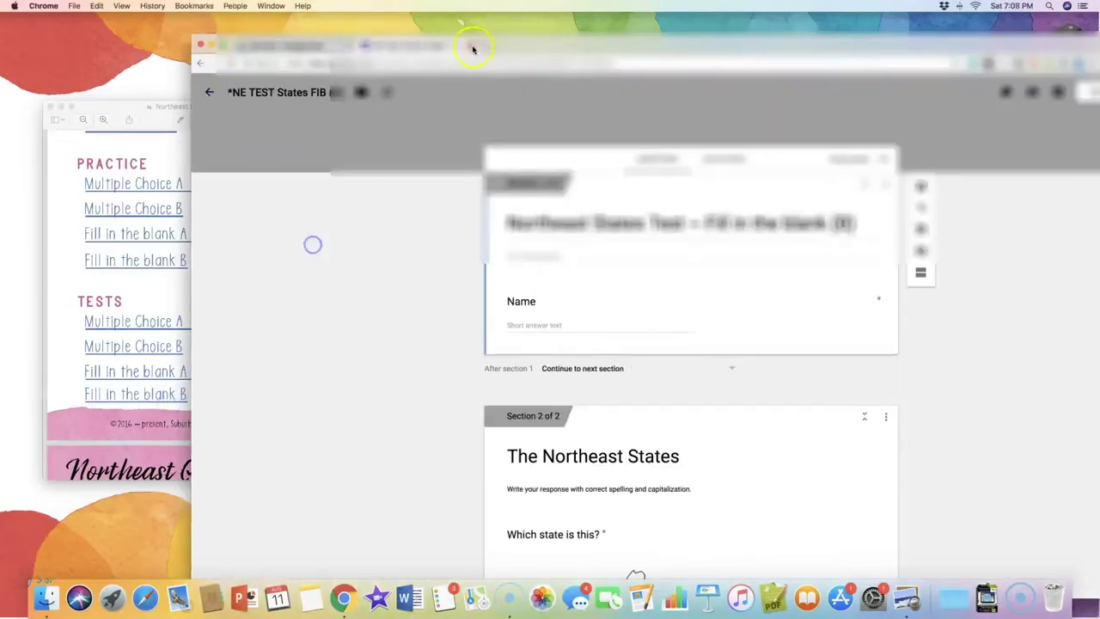
pyautogui.click(471, 47)
# Step: Compare the quiz copies in My Drive with the pretest, practice and test links on the PDF's Northeast States page
pyautogui.scroll(-1, 452, 324)
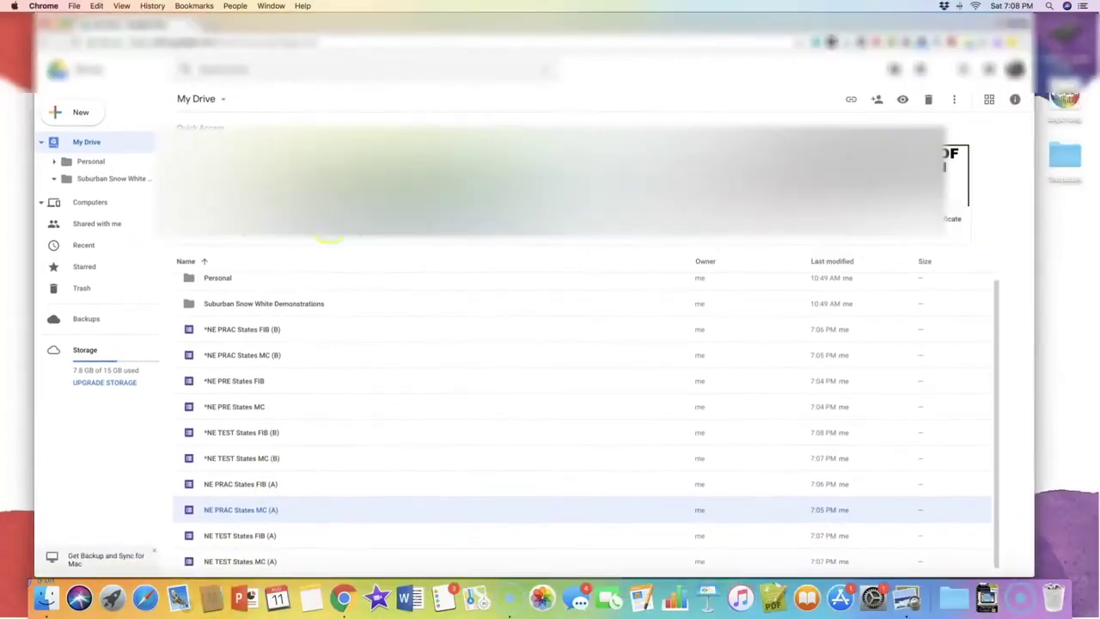
pyautogui.moveTo(372, 29); pyautogui.dragTo(619, 15)
pyautogui.scroll(5, 177, 179)
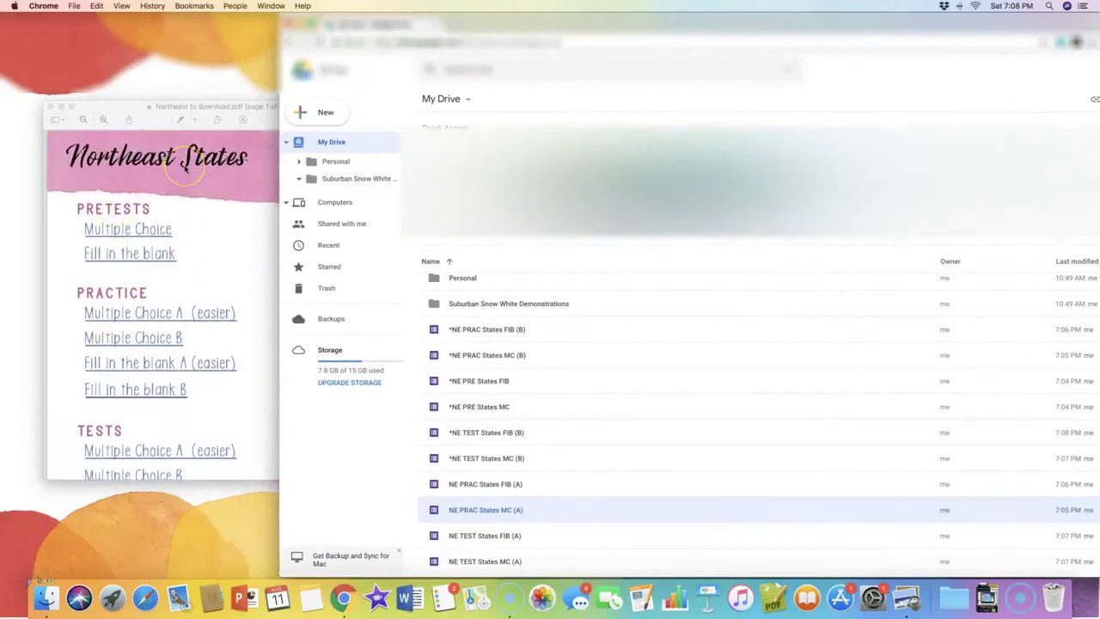
pyautogui.scroll(-2, 184, 167)
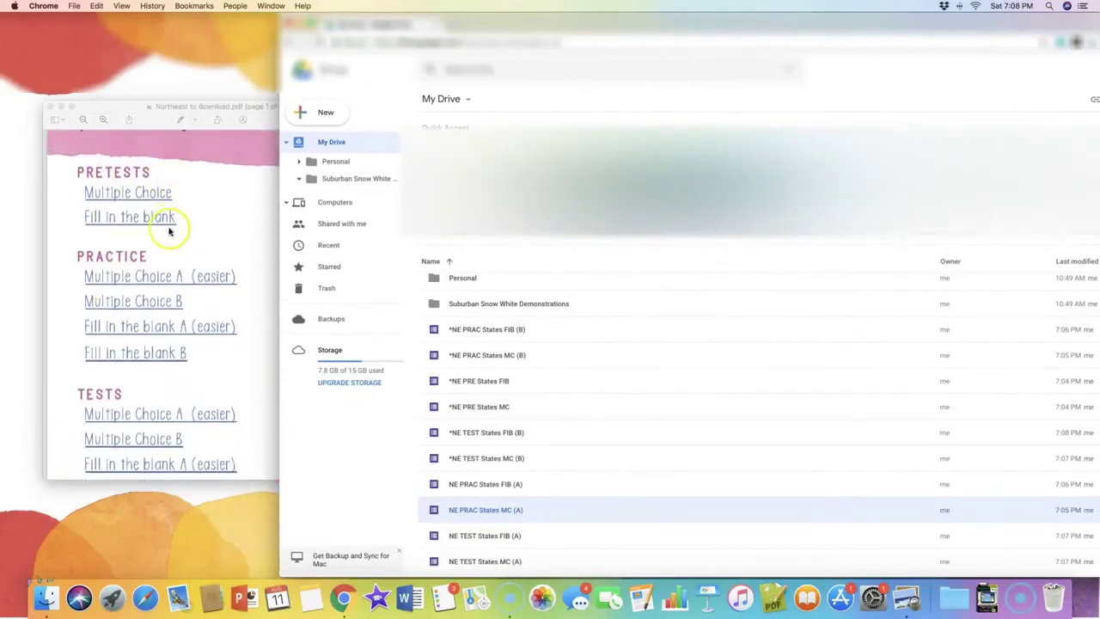
pyautogui.scroll(-4, 162, 330)
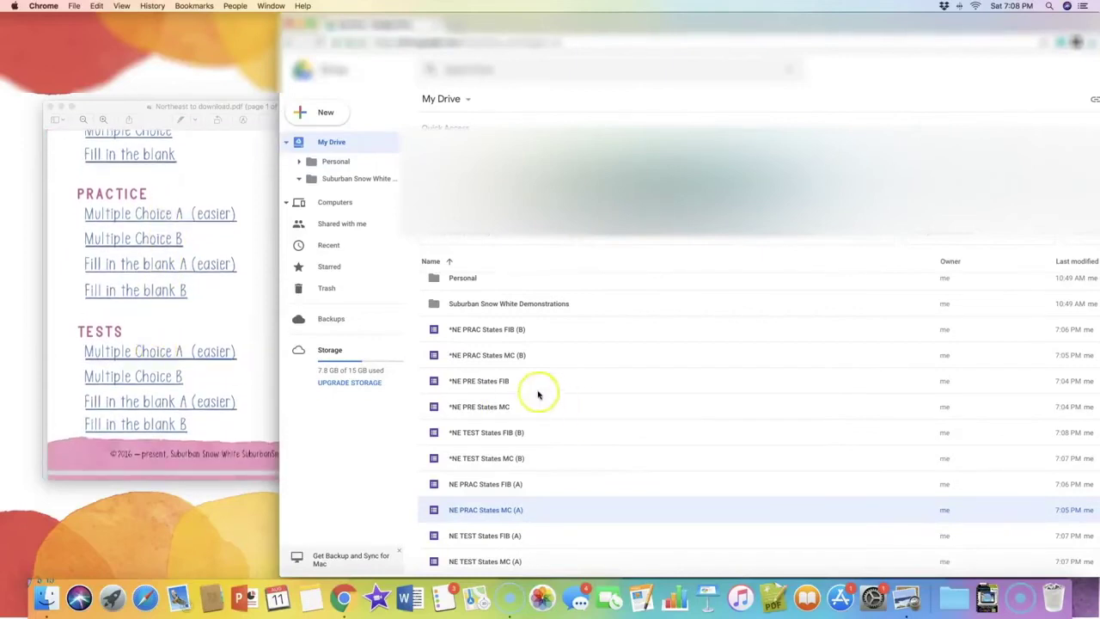
pyautogui.scroll(1, 441, 322)
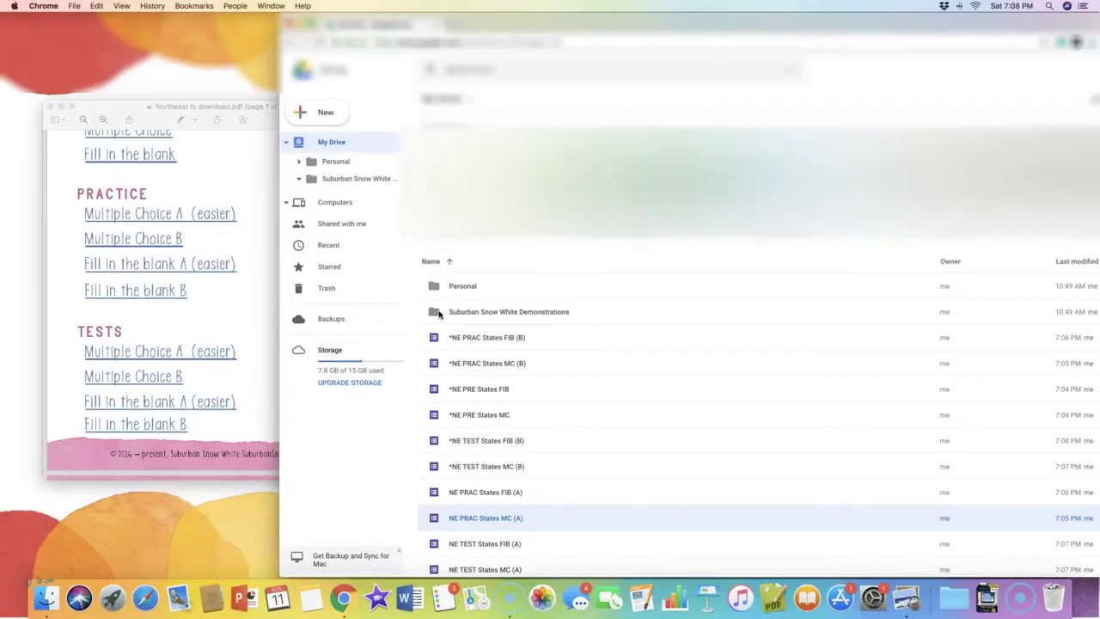
# Step: Create a folder named Northeast Assessment inside the Suburban Snow White Demonstrations folder
pyautogui.doubleClick(438, 313)
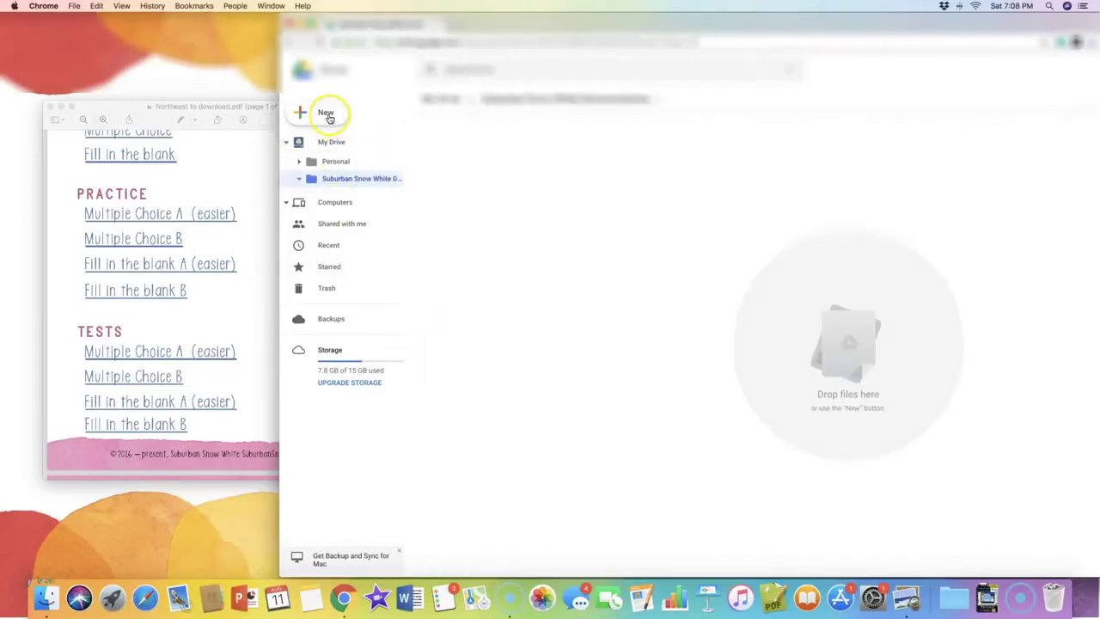
pyautogui.scroll(5, 184, 197)
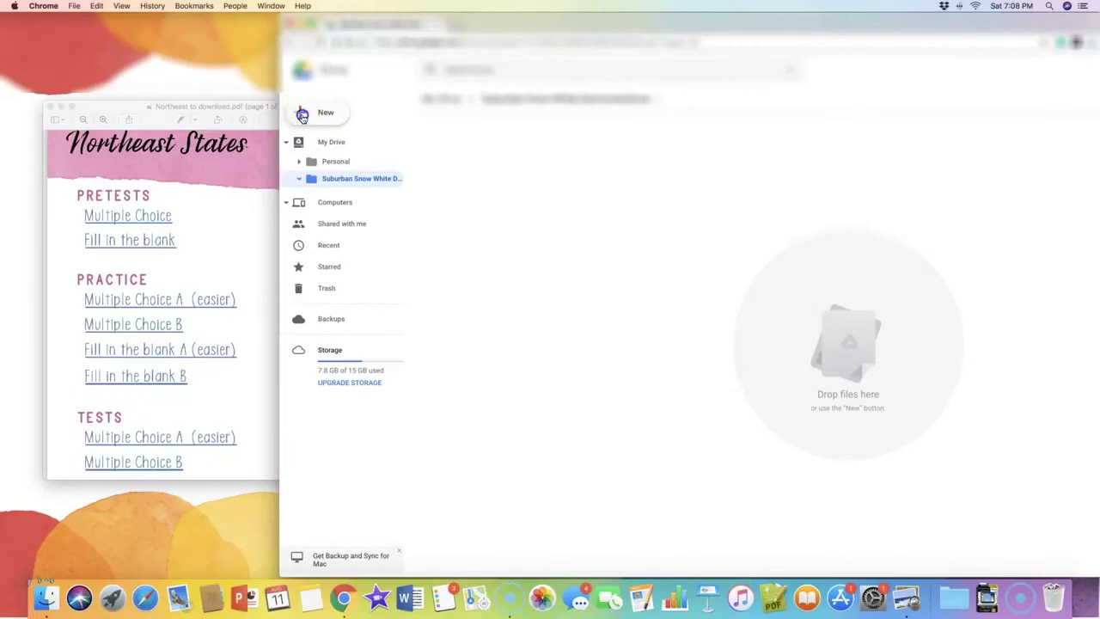
pyautogui.click(318, 112)
pyautogui.click(380, 118)
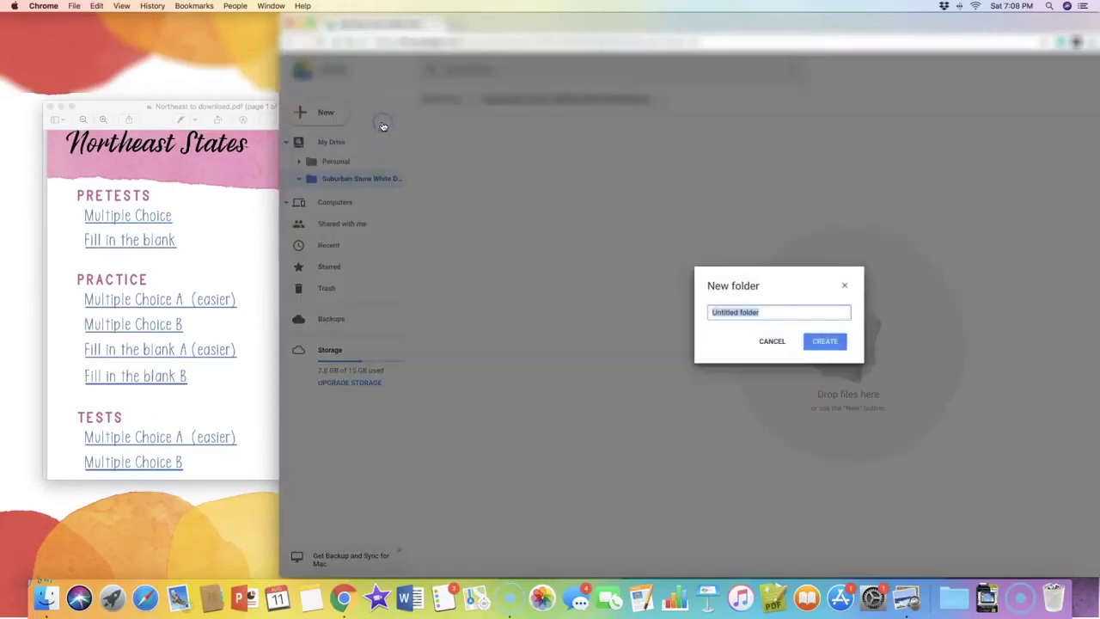
pyautogui.write('Northeast Assessment')
pyautogui.press('Return')
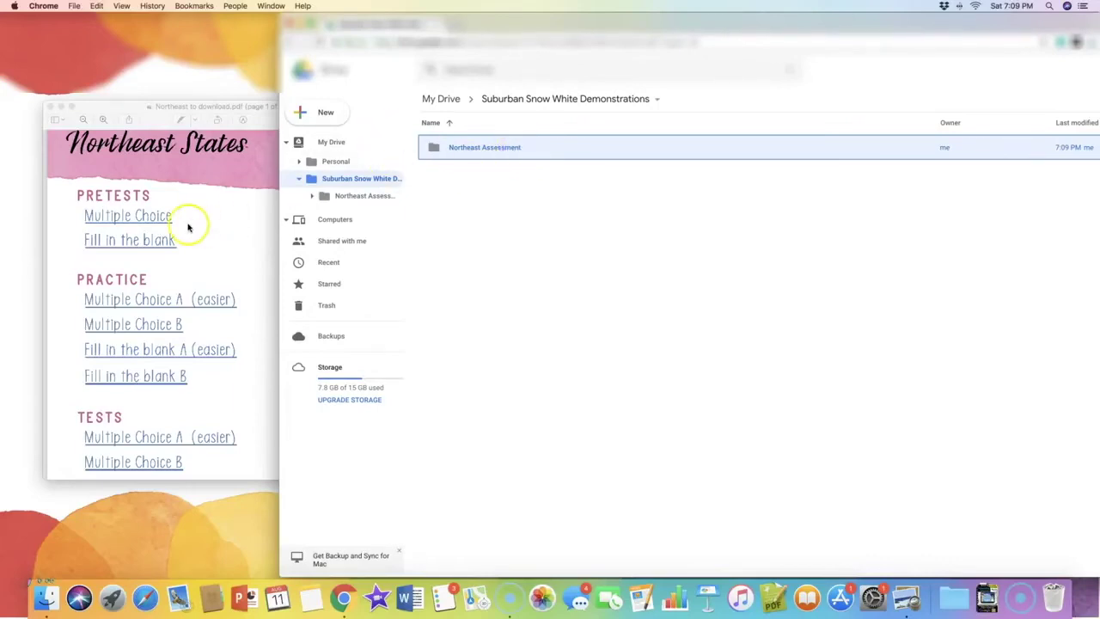
# Step: Rename the Northeast Assessment folder to Northeast Assessments
pyautogui.rightClick(495, 155)
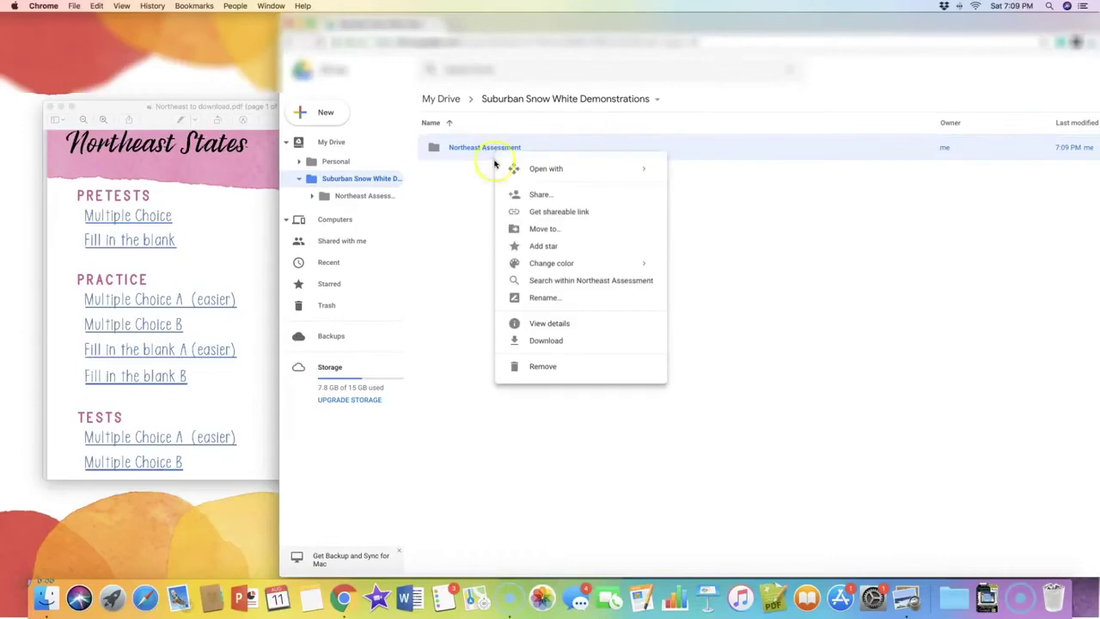
pyautogui.click(514, 297)
pyautogui.click(778, 324)
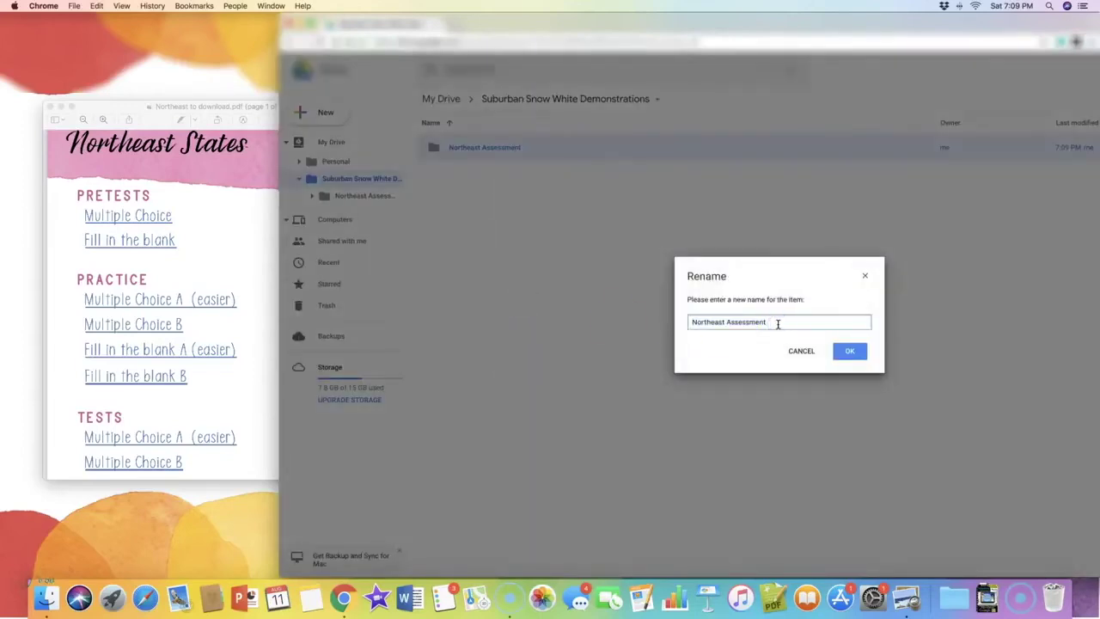
pyautogui.write('d')
pyautogui.click(850, 350)
pyautogui.click(245, 191)
# Step: Create another folder named States in the Suburban Snow White Demonstrations folder
pyautogui.click(324, 113)
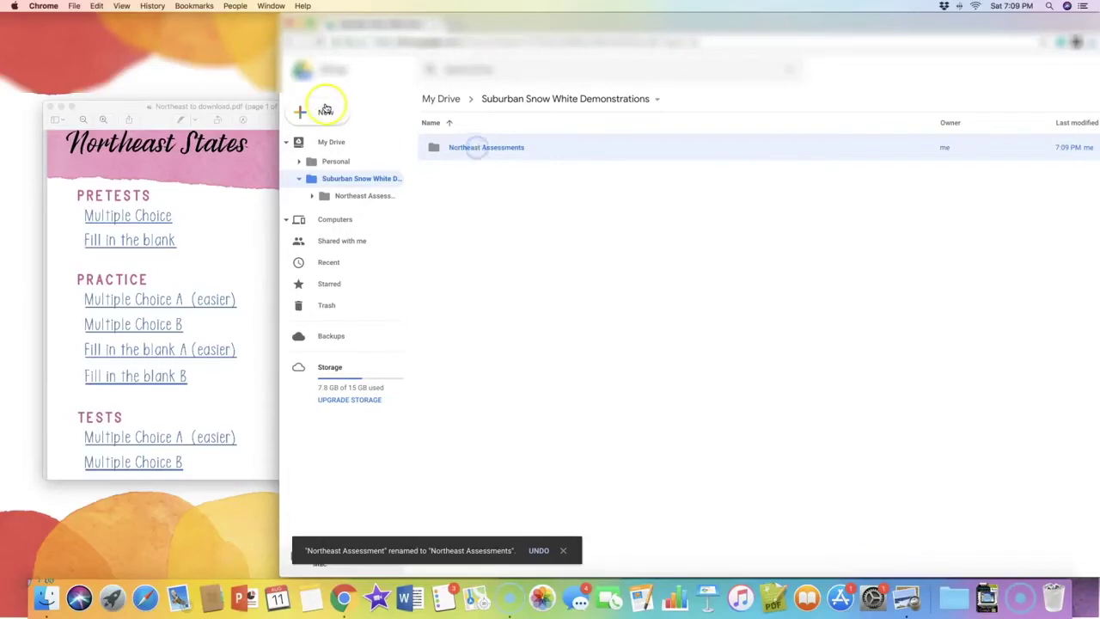
pyautogui.click(327, 116)
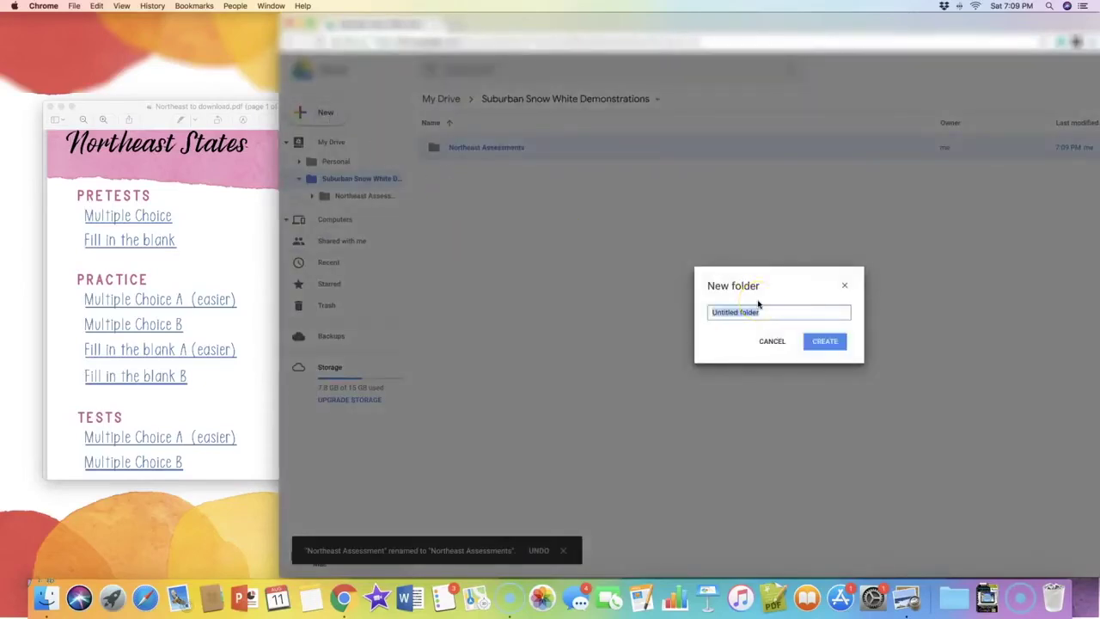
pyautogui.write('States')
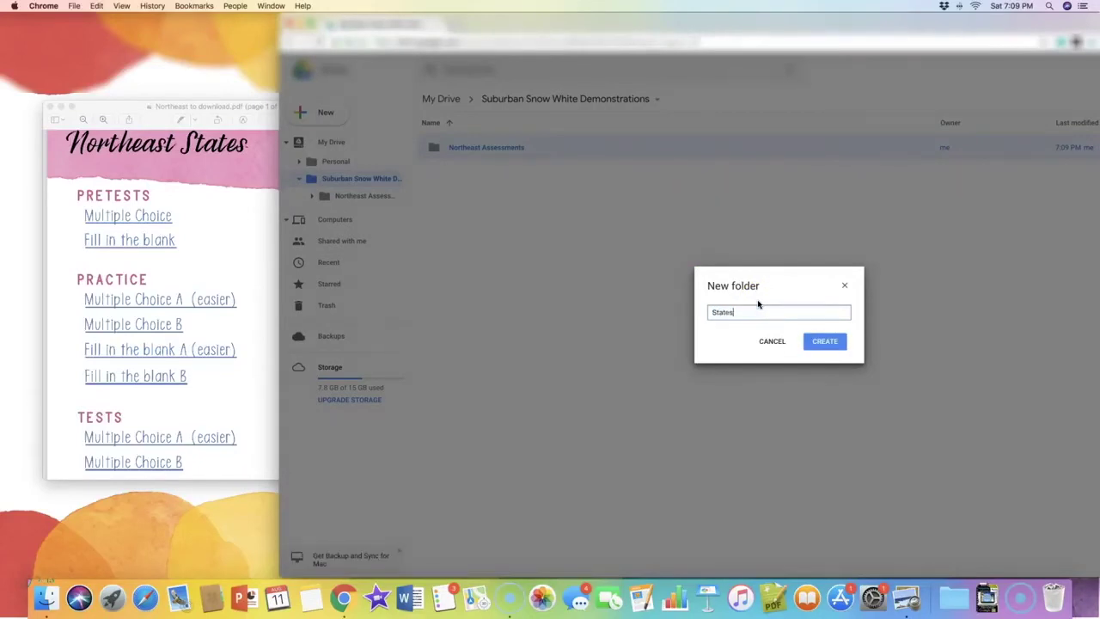
pyautogui.press('Return')
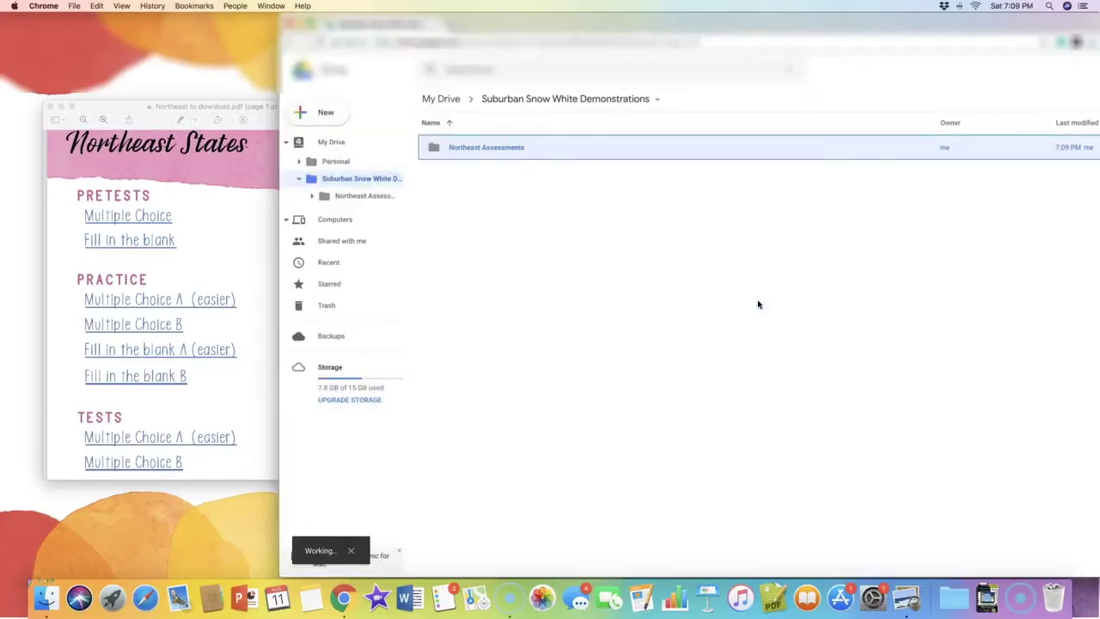
# Step: Move the States folder into Northeast Assessments, then open Northeast Assessments and select States
pyautogui.moveTo(491, 174); pyautogui.dragTo(490, 149)
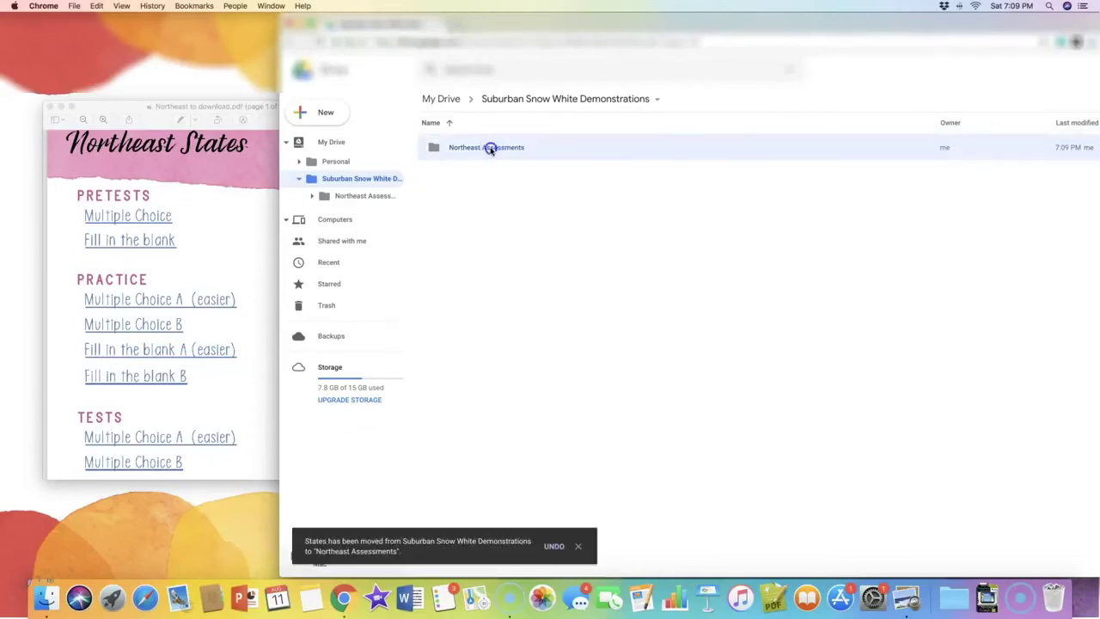
pyautogui.doubleClick(489, 149)
pyautogui.click(450, 149)
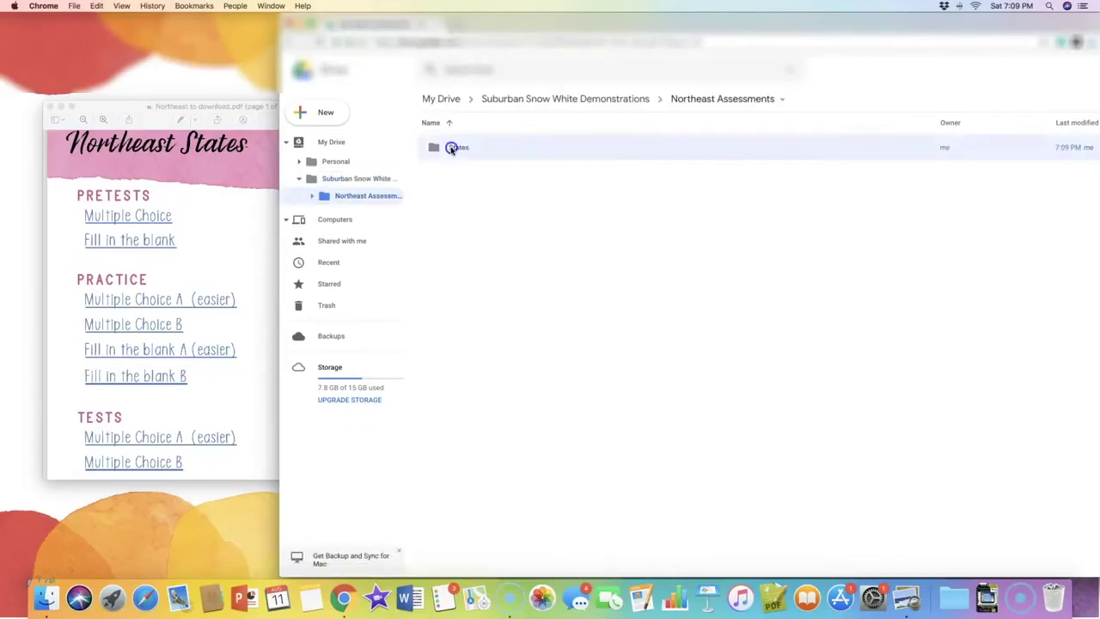
# Step: Open the States folder and create a folder named Pretests inside it
pyautogui.doubleClick(450, 149)
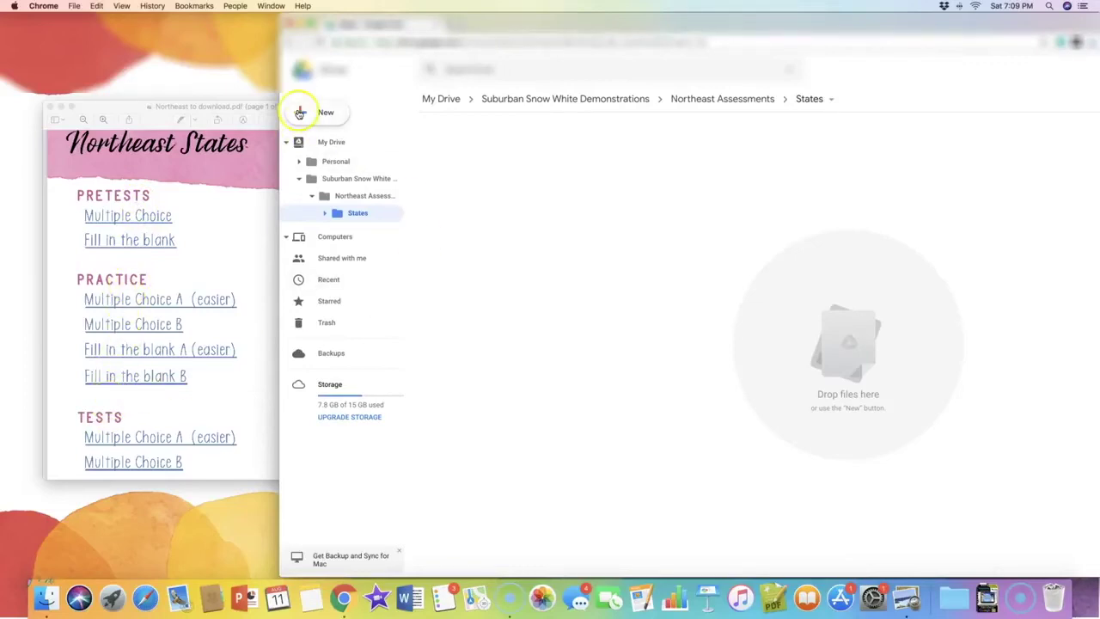
pyautogui.click(299, 113)
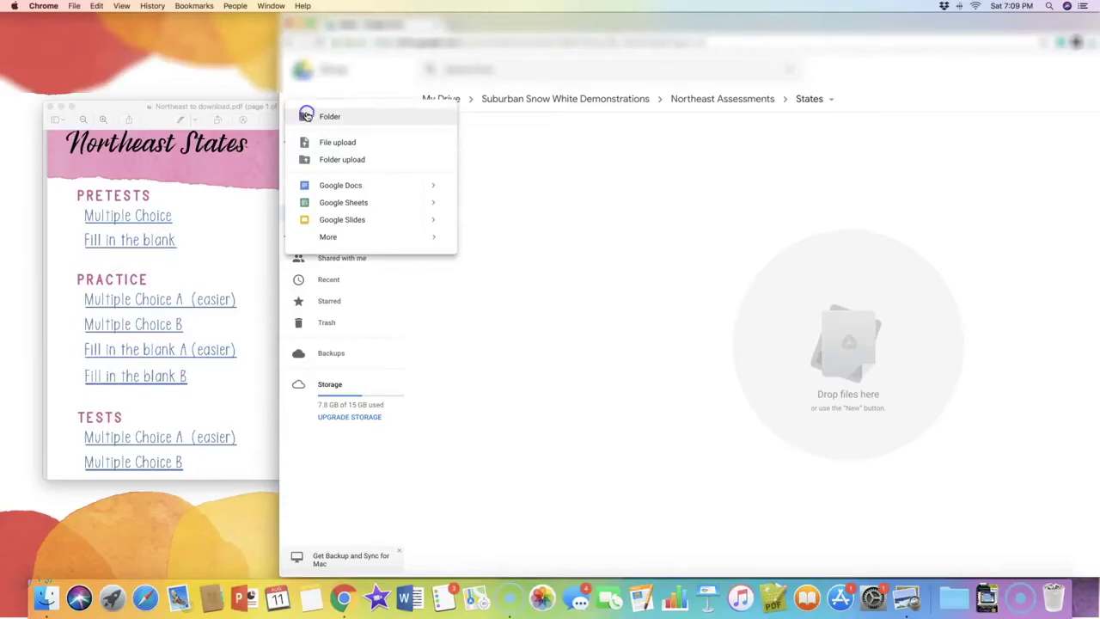
pyautogui.click(306, 115)
pyautogui.write('Pr')
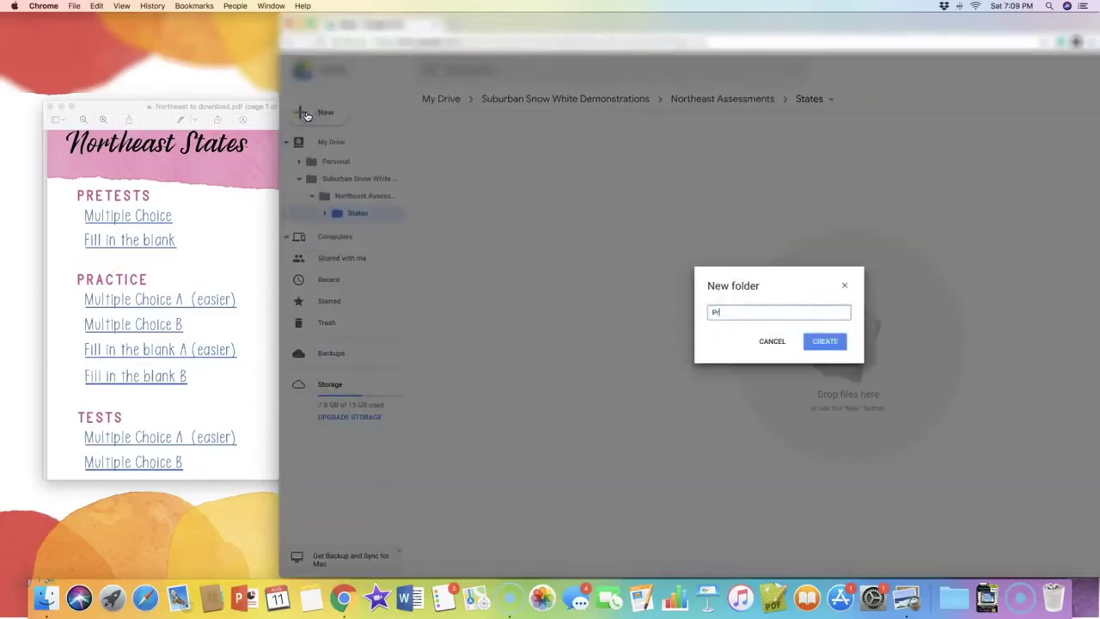
pyautogui.write('etest')
pyautogui.press('Return')
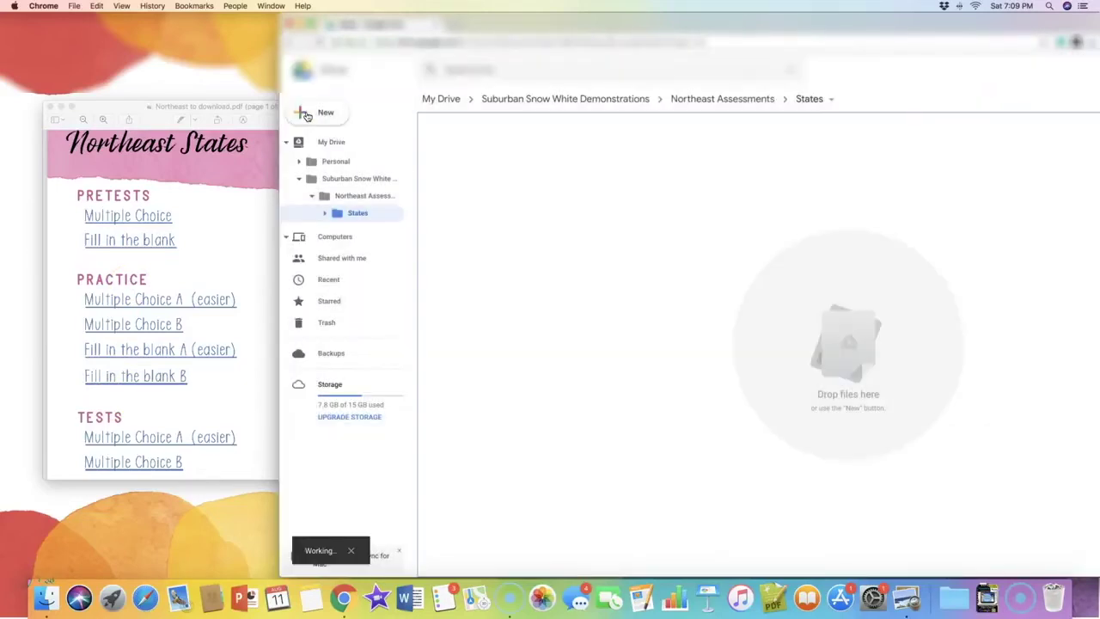
# Step: Create a folder named Practice inside the States folder
pyautogui.click(307, 115)
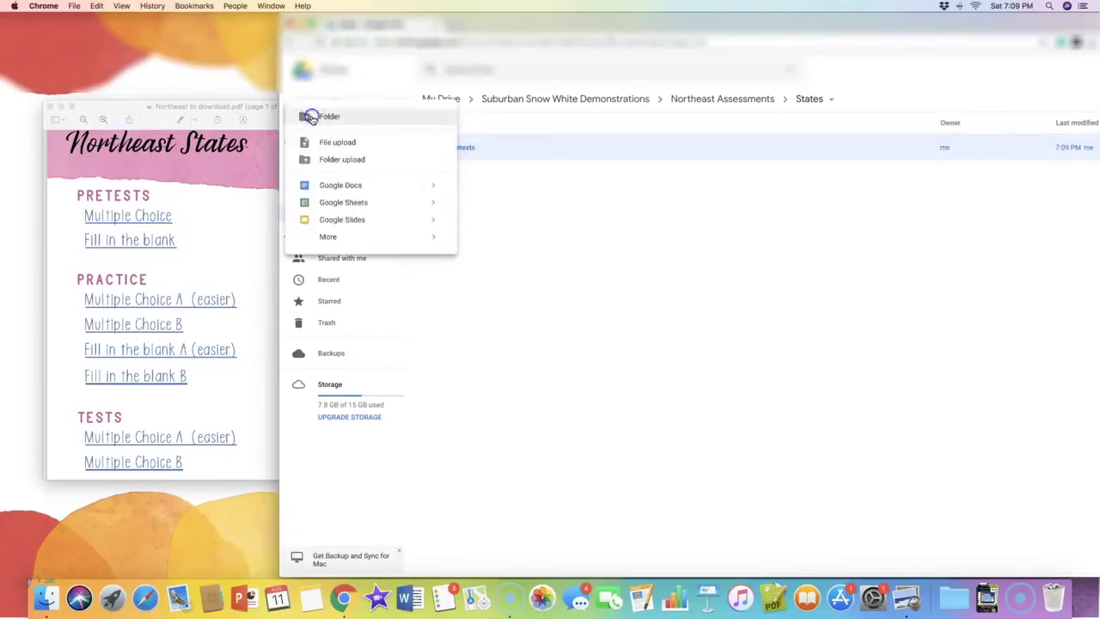
pyautogui.click(311, 117)
pyautogui.write('Pra')
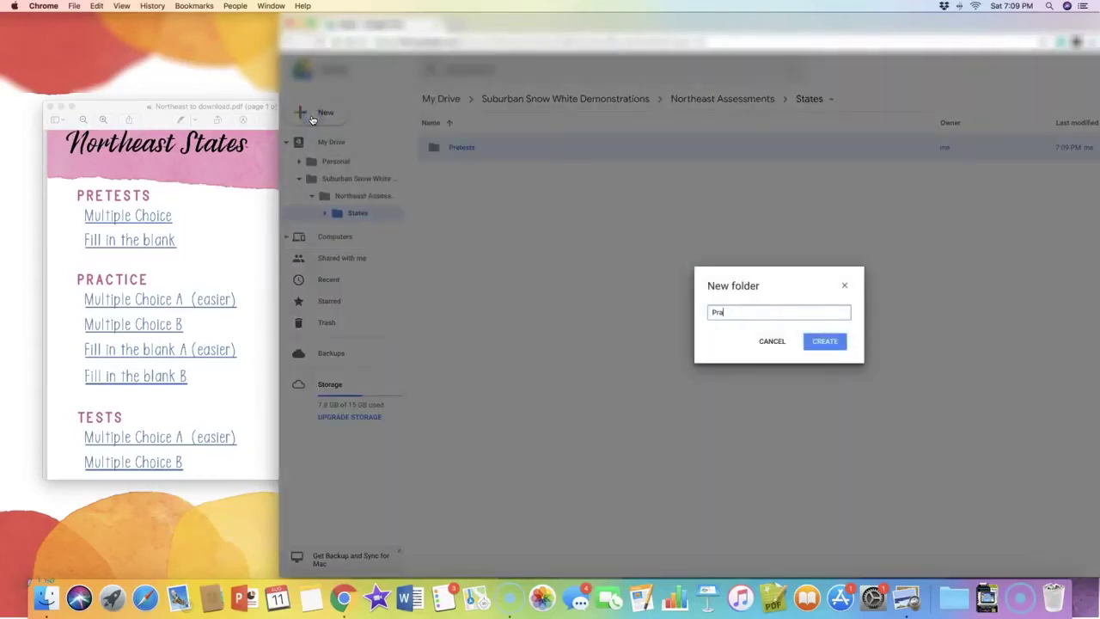
pyautogui.write('ctice')
pyautogui.press('Return')
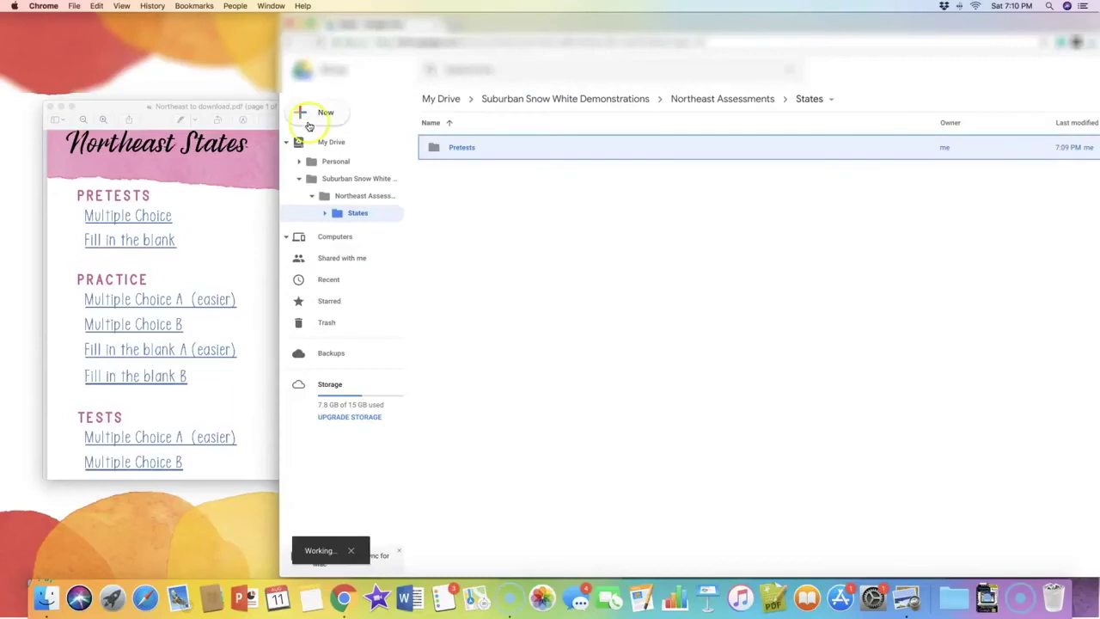
# Step: Create a folder named Tests inside the States folder
pyautogui.click(312, 117)
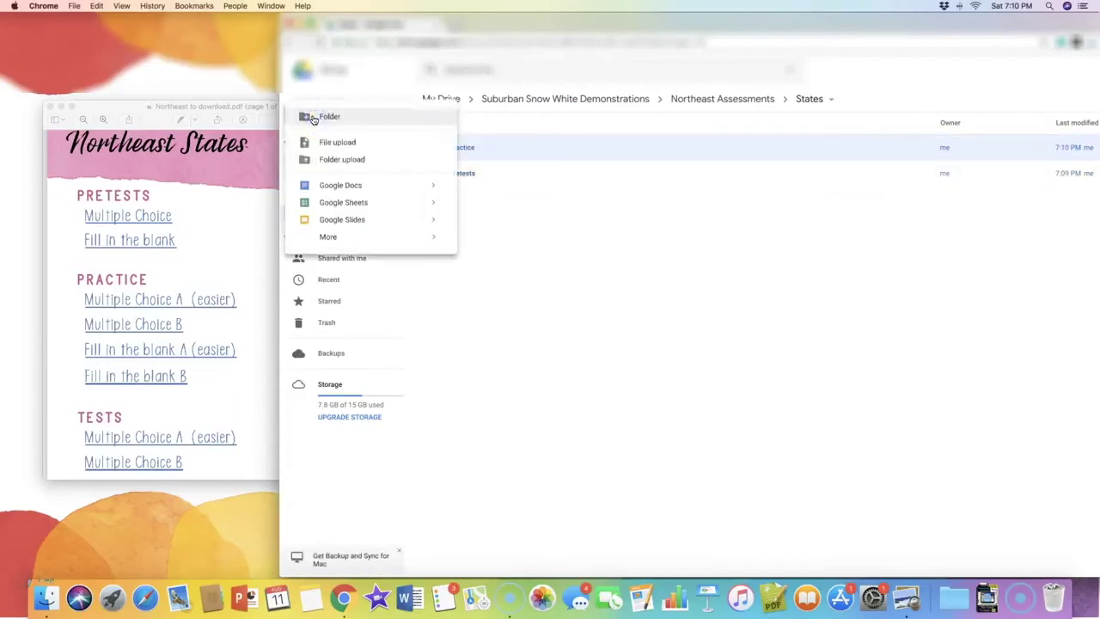
pyautogui.click(313, 119)
pyautogui.write('Test')
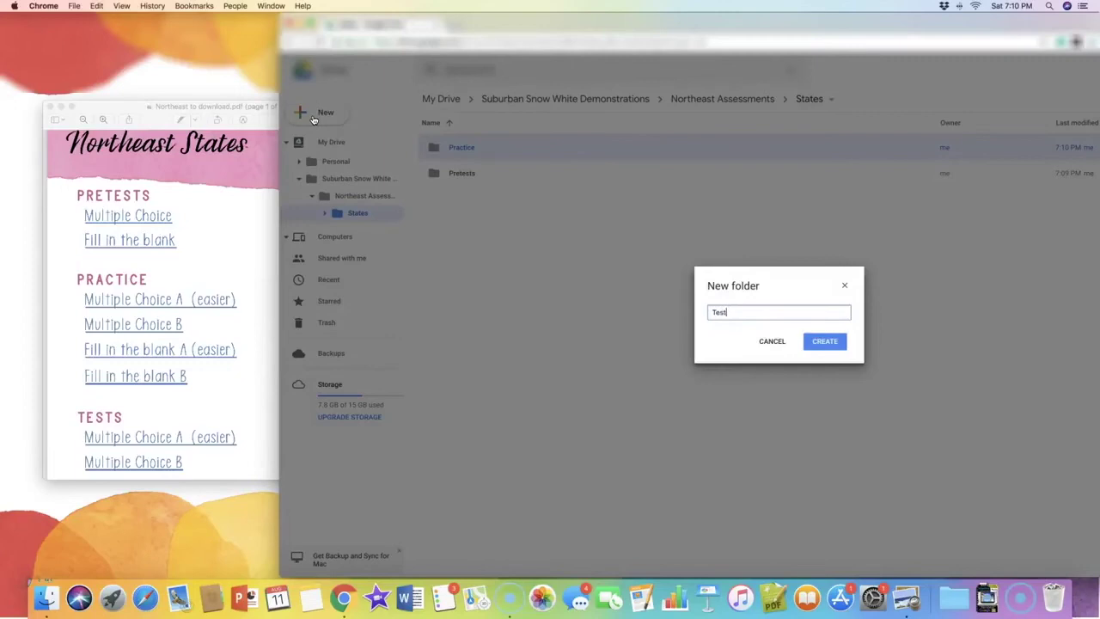
pyautogui.press('Return')
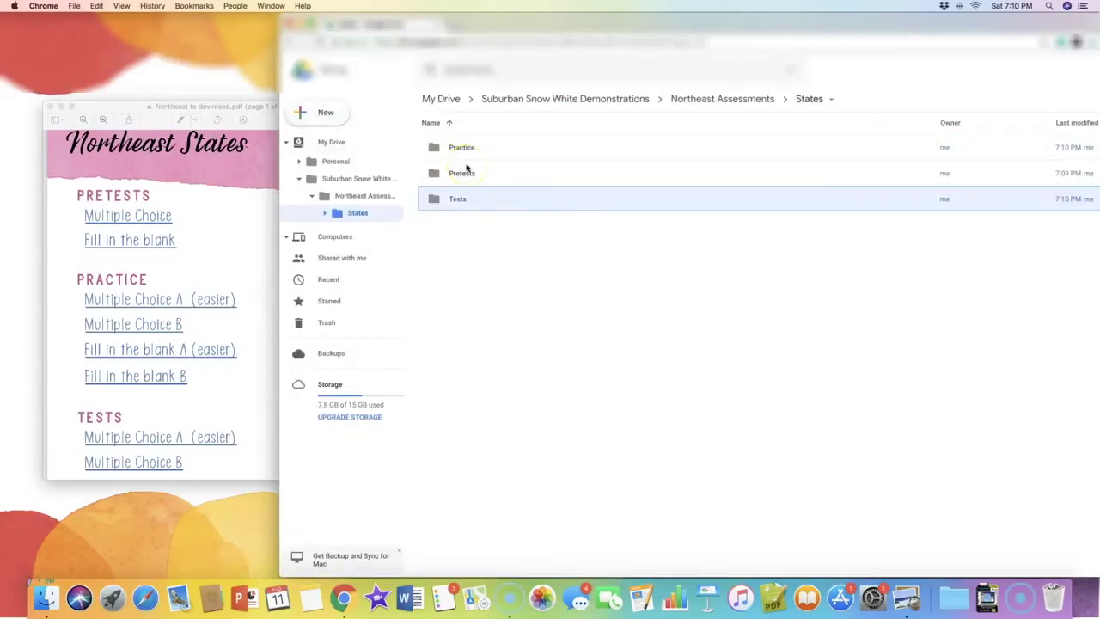
# Step: Open My Drive and select all its quiz forms, excluding the Personal and Suburban Snow White Demonstrations folders
pyautogui.click(334, 144)
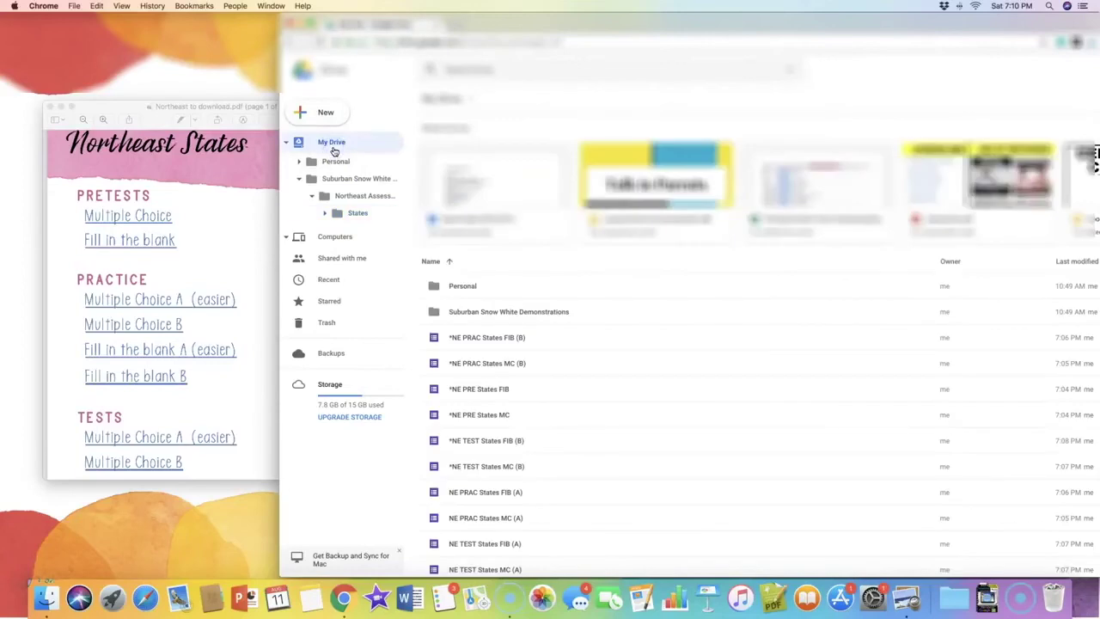
pyautogui.click(478, 338)
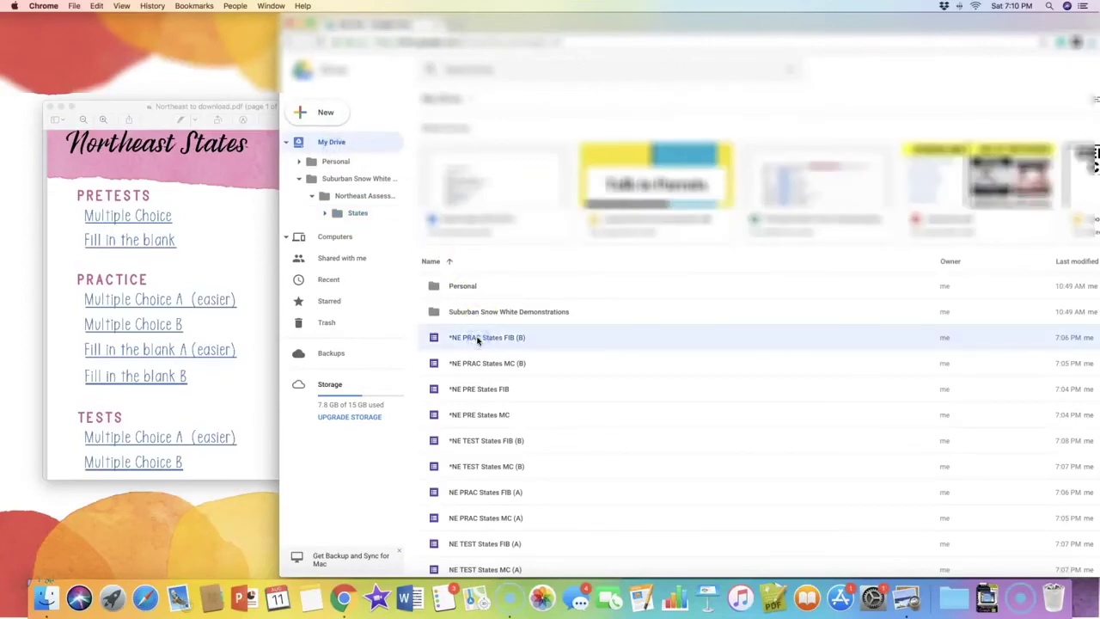
pyautogui.press('super+a')
pyautogui.keyDown('super'); pyautogui.click(479, 312); pyautogui.keyUp('super')
pyautogui.keyDown('super'); pyautogui.click(478, 285); pyautogui.keyUp('super')
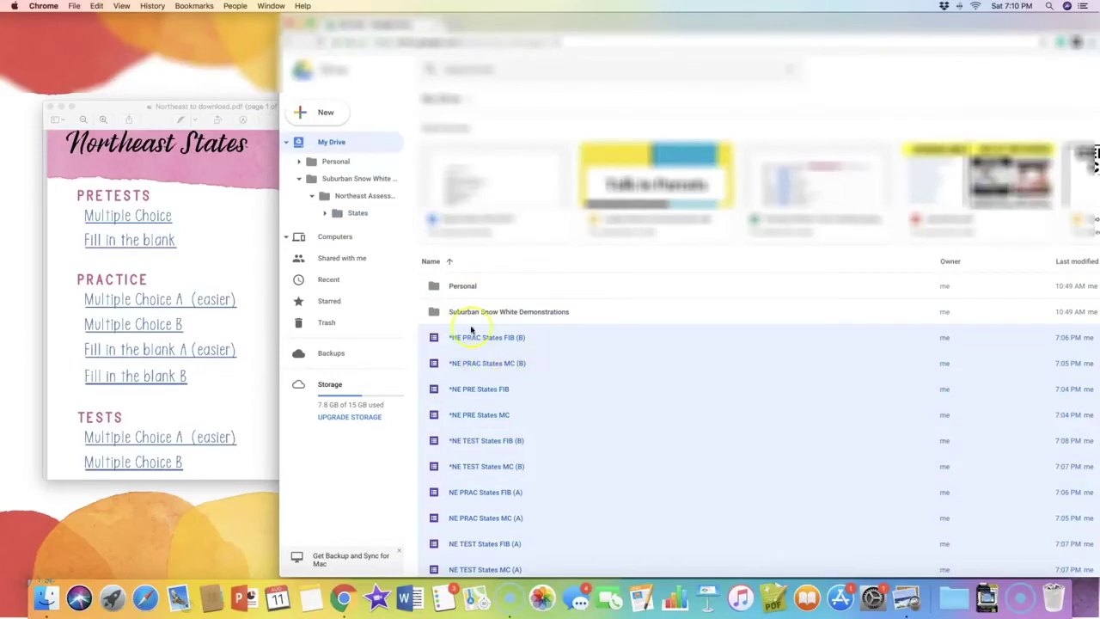
# Step: Examine how the Personal, Suburban Snow White Demonstrations, Northeast Assessments and States folders nest under My Drive by expanding and collapsing the folder tree
pyautogui.click(300, 163)
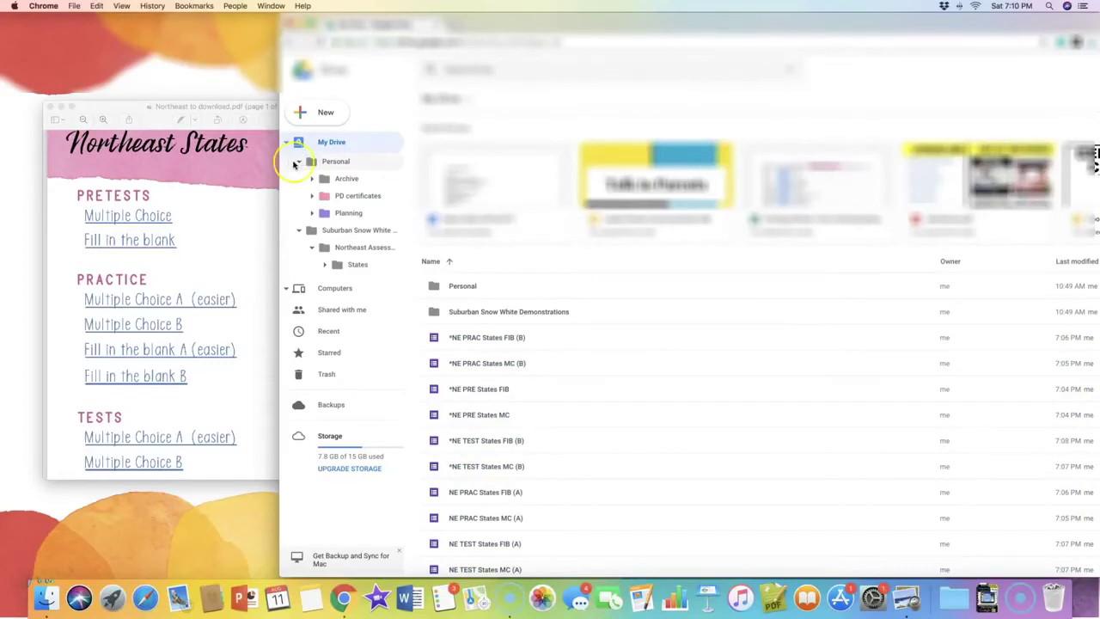
pyautogui.click(287, 142)
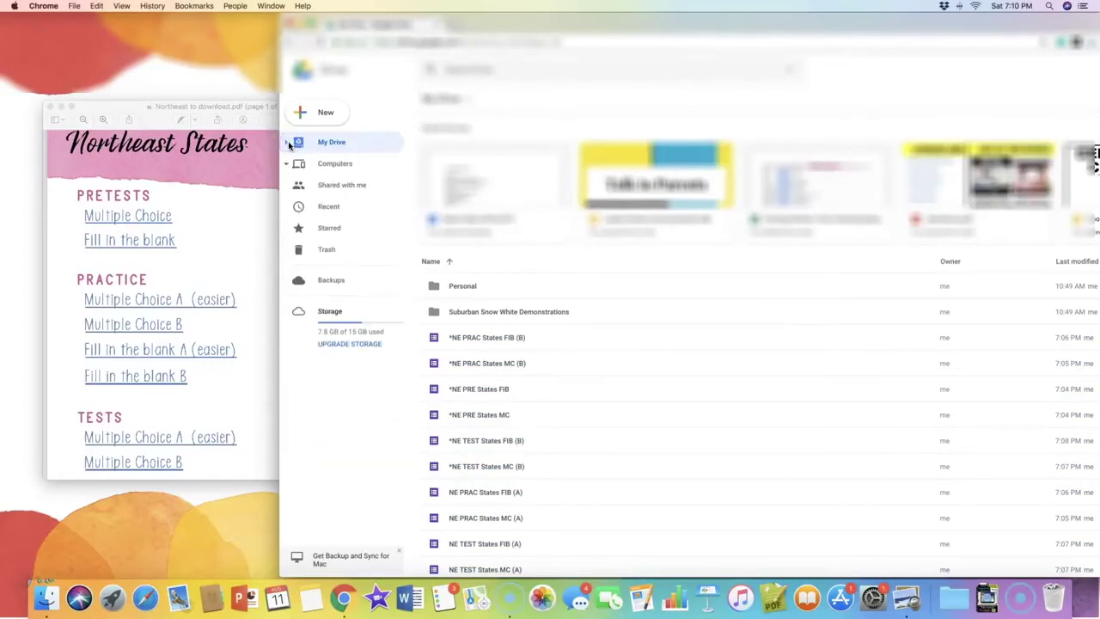
pyautogui.click(288, 144)
pyautogui.click(300, 164)
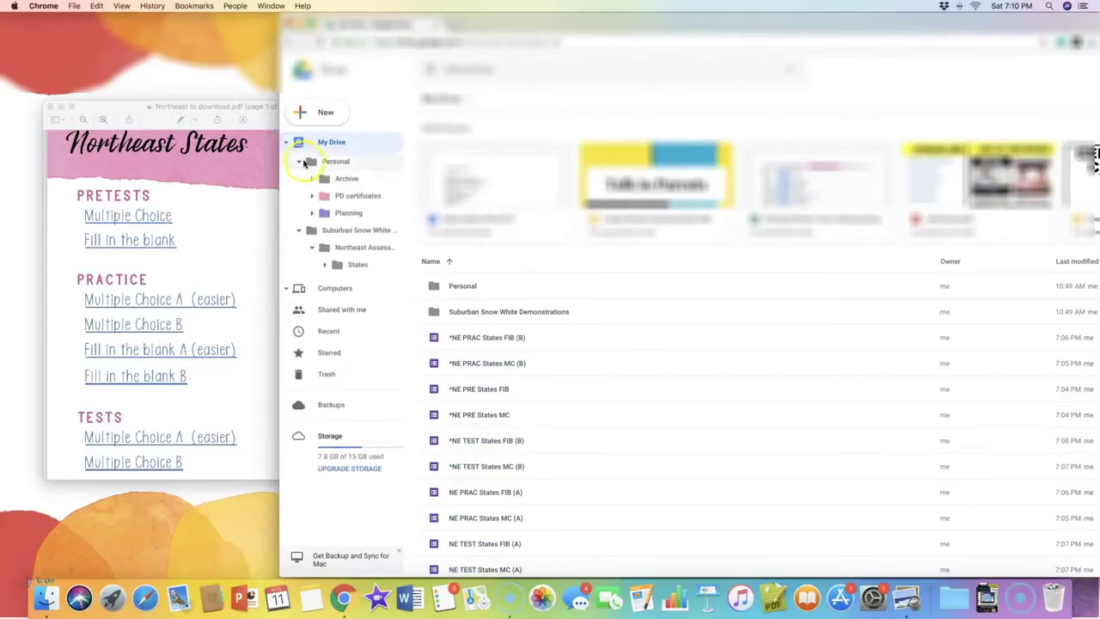
pyautogui.click(302, 162)
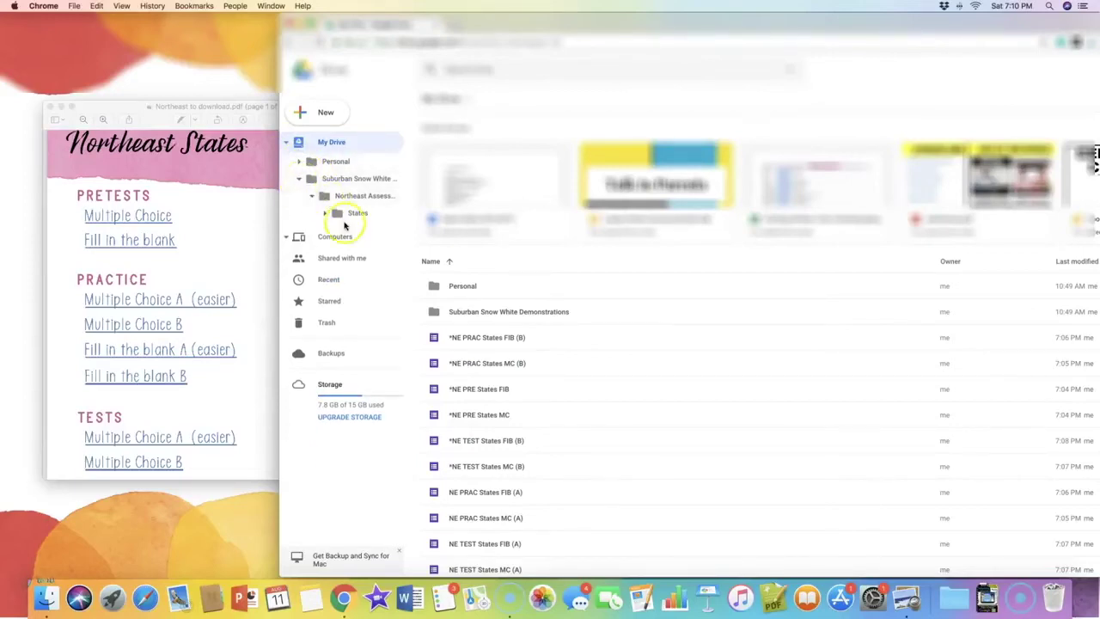
pyautogui.click(302, 182)
pyautogui.click(302, 181)
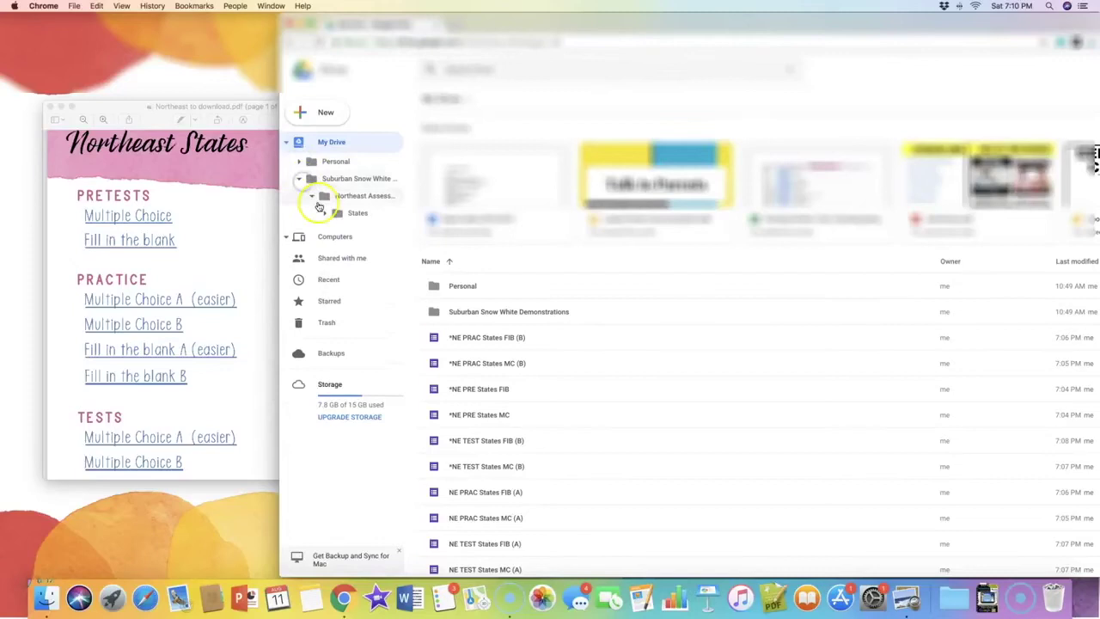
pyautogui.click(315, 196)
pyautogui.click(316, 196)
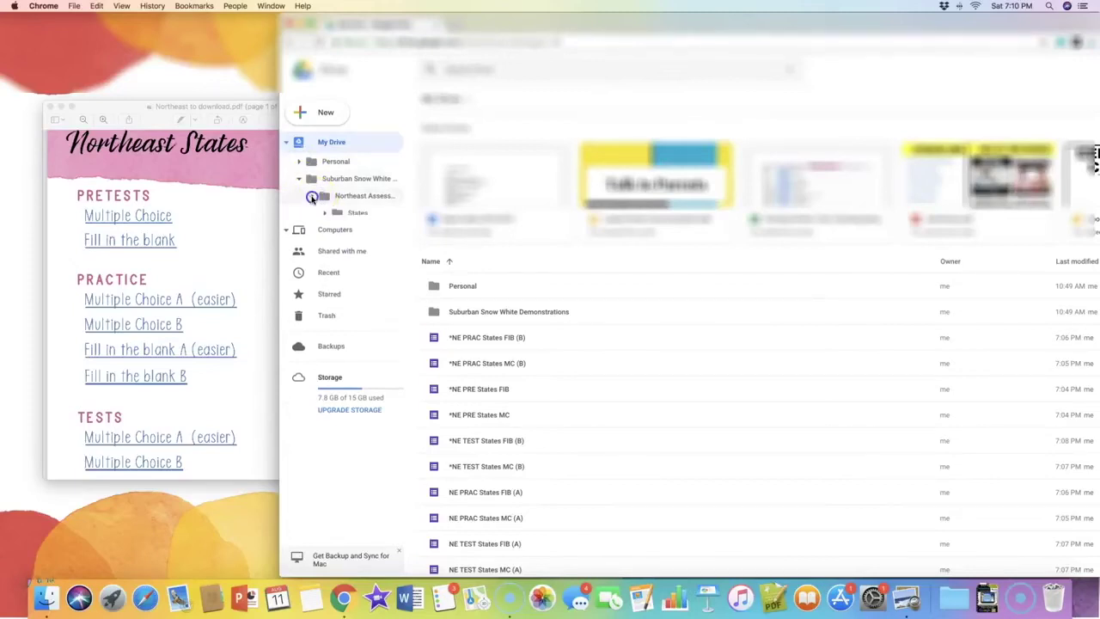
pyautogui.click(324, 214)
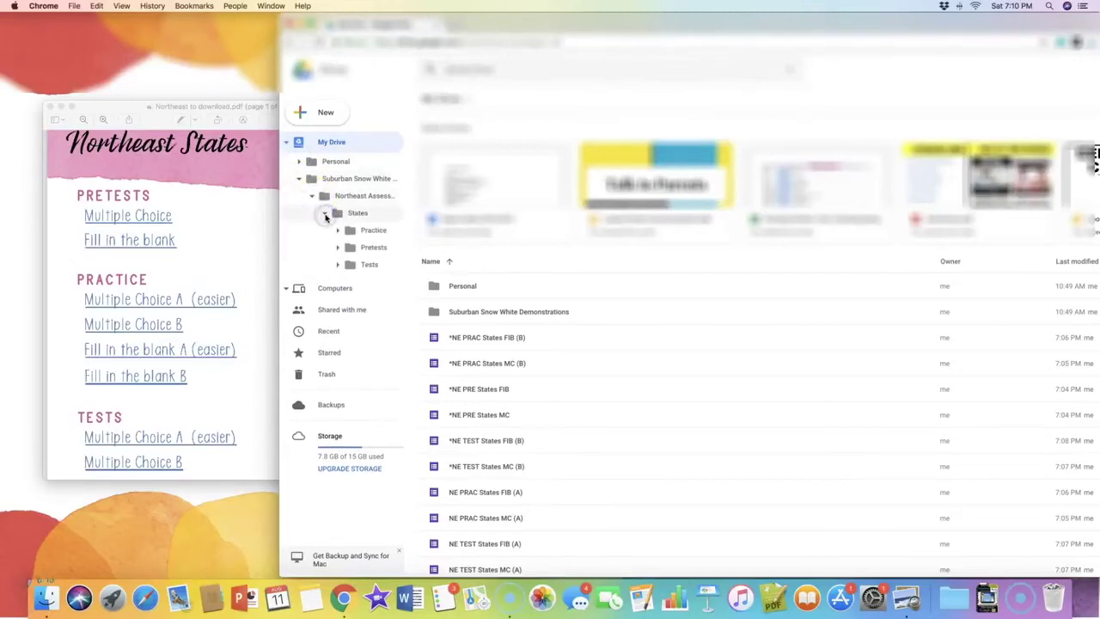
pyautogui.click(298, 161)
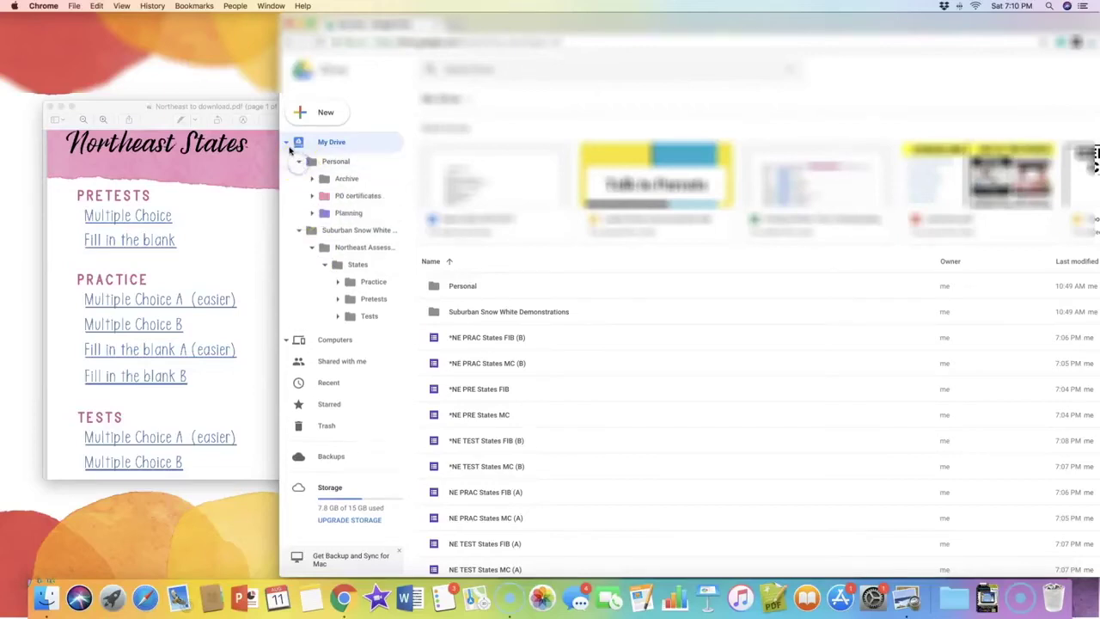
pyautogui.click(286, 142)
pyautogui.click(288, 143)
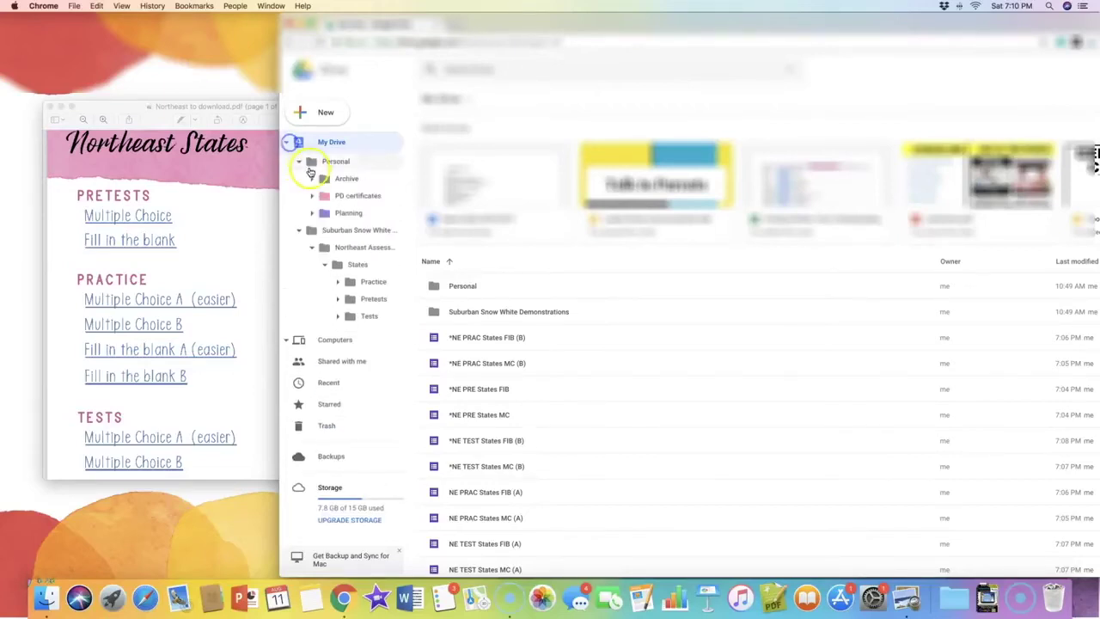
pyautogui.click(296, 160)
pyautogui.click(288, 144)
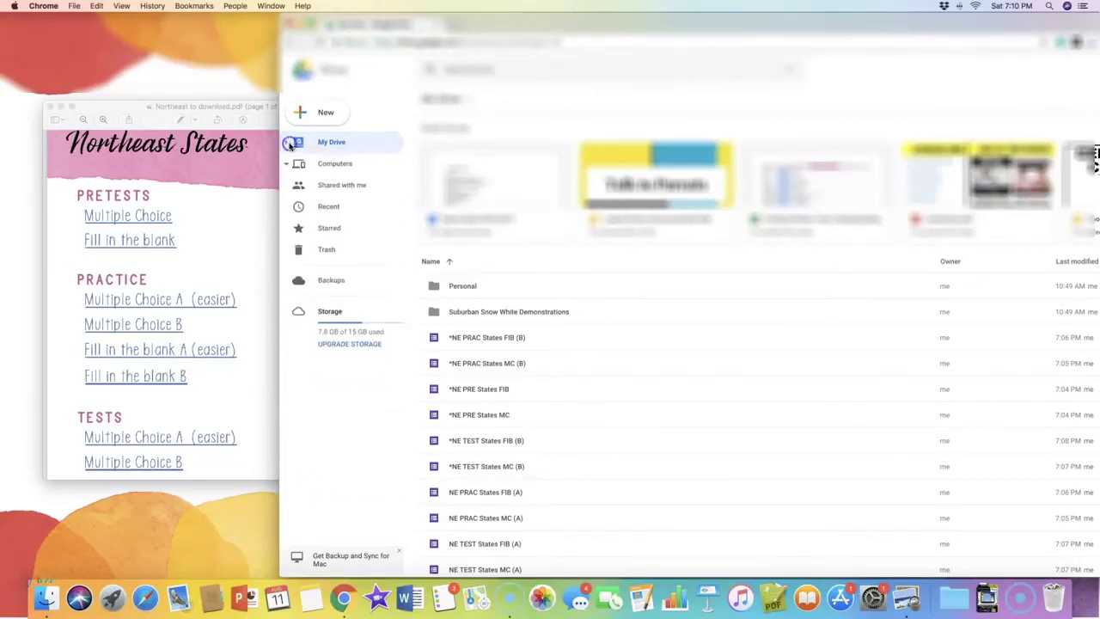
# Step: Move everything in My Drive except the Personal and Suburban Snow White Demonstrations folders into the States folder, and open States
pyautogui.click(468, 341)
pyautogui.press('super+a')
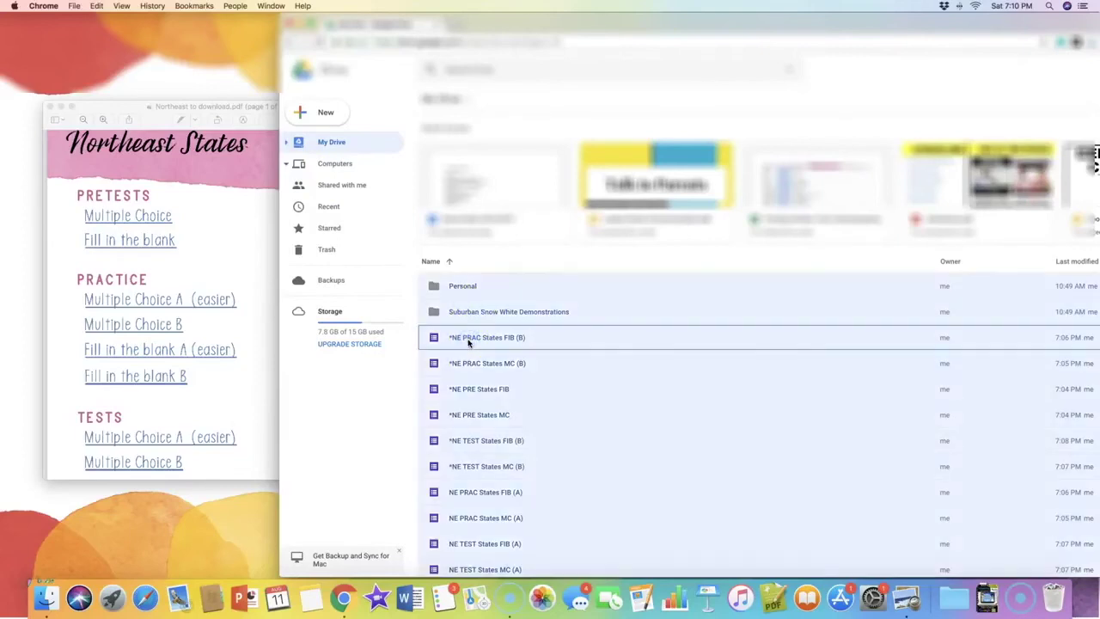
pyautogui.keyDown('super'); pyautogui.click(466, 311); pyautogui.keyUp('super')
pyautogui.keyDown('super'); pyautogui.click(465, 287); pyautogui.keyUp('super')
pyautogui.moveTo(482, 357); pyautogui.dragTo(317, 215)
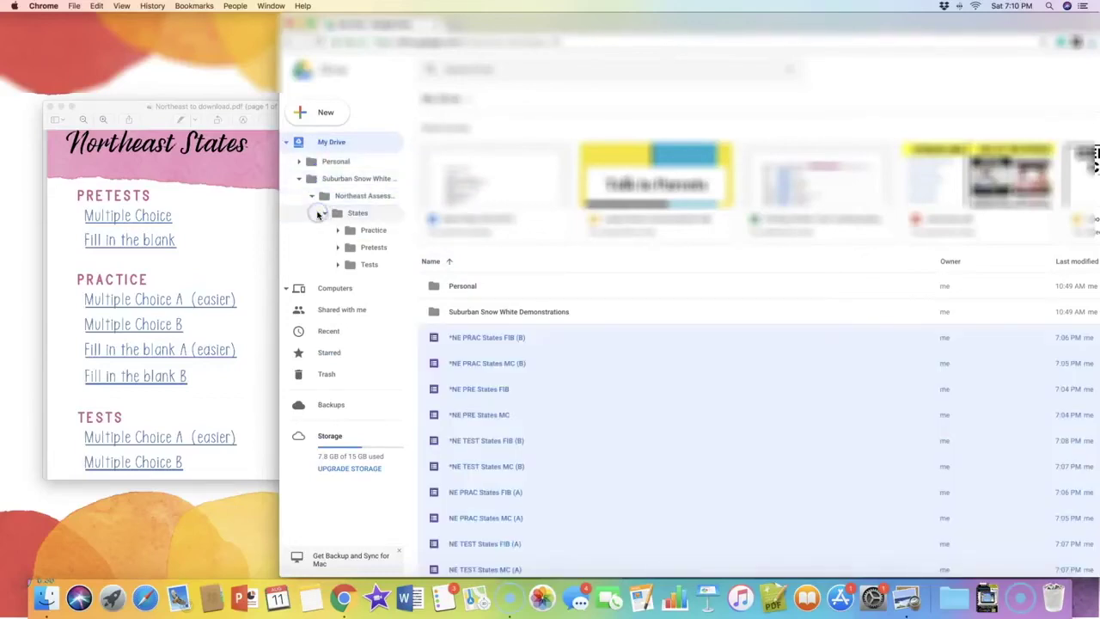
pyautogui.click(350, 214)
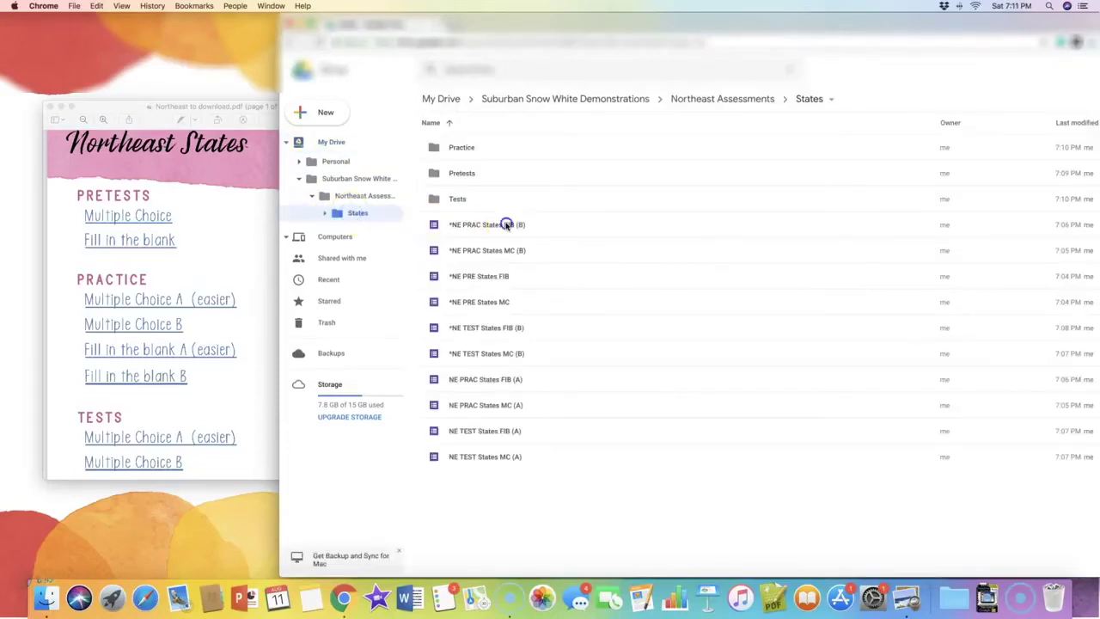
# Step: Move the four NE PRAC States quizzes, FIB and MC in versions A and B, into the Practice folder
pyautogui.click(507, 224)
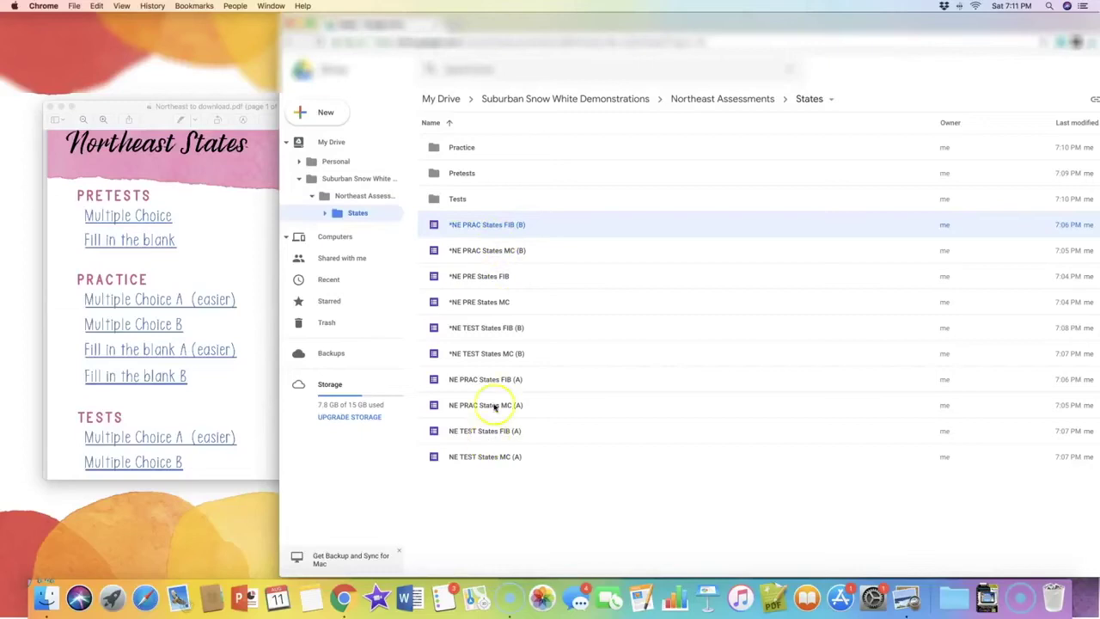
pyautogui.keyDown('shift'); pyautogui.click(473, 250); pyautogui.keyUp('shift')
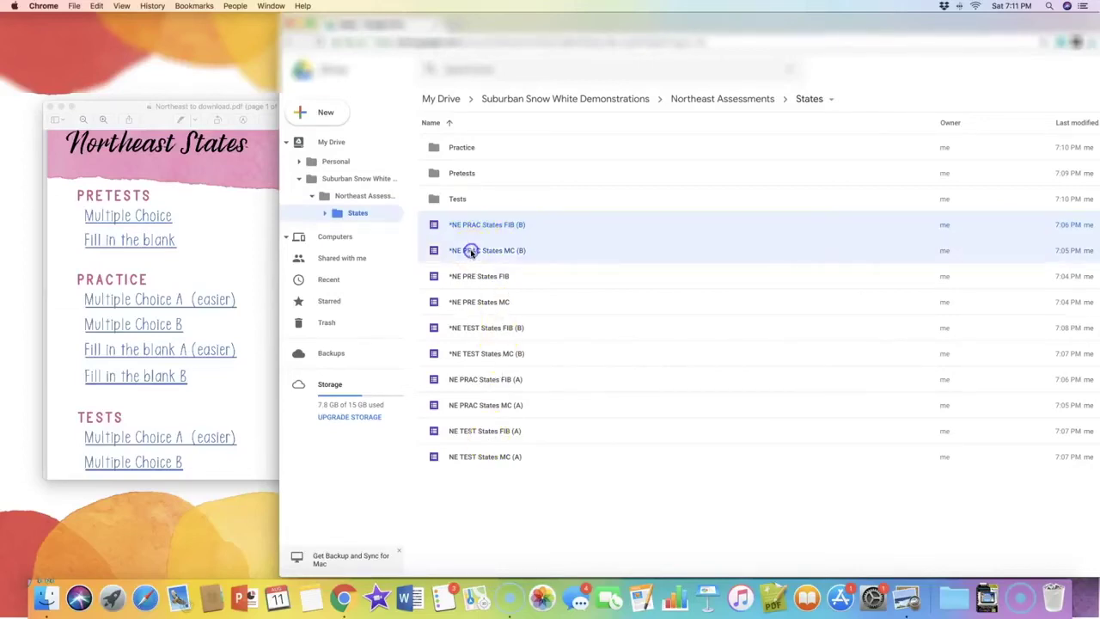
pyautogui.keyDown('super'); pyautogui.click(488, 378); pyautogui.keyUp('super')
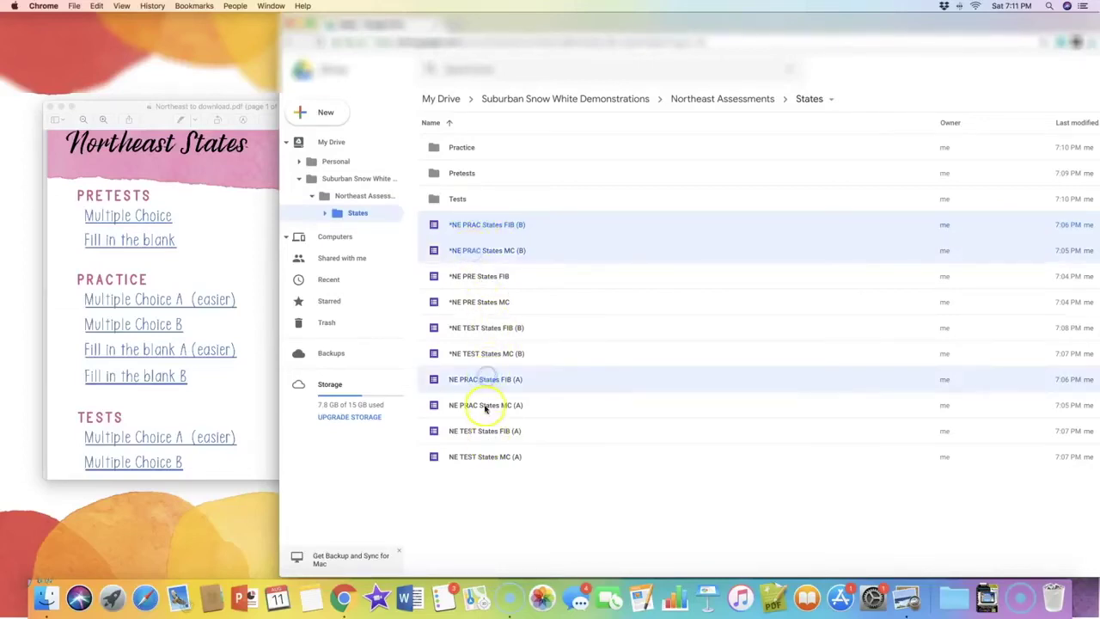
pyautogui.keyDown('super'); pyautogui.click(490, 403); pyautogui.keyUp('super')
pyautogui.moveTo(497, 228); pyautogui.dragTo(479, 149)
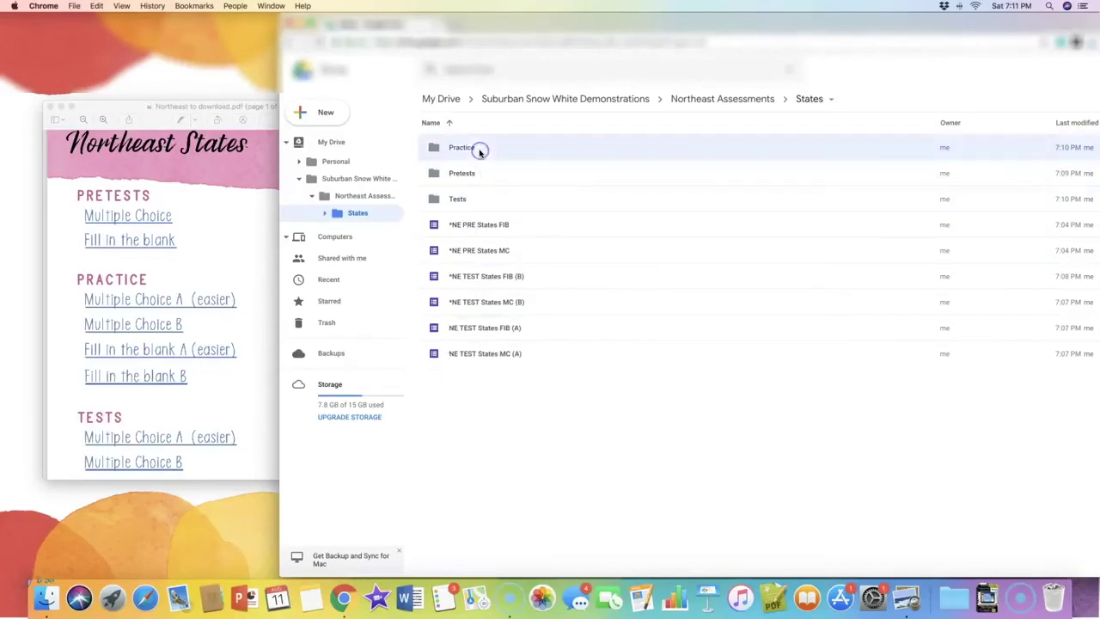
# Step: Move the NE PRE States FIB and NE PRE States MC quizzes into the Pretests folder
pyautogui.click(483, 225)
pyautogui.keyDown('shift'); pyautogui.click(472, 250); pyautogui.keyUp('shift')
pyautogui.moveTo(472, 249); pyautogui.dragTo(469, 174)
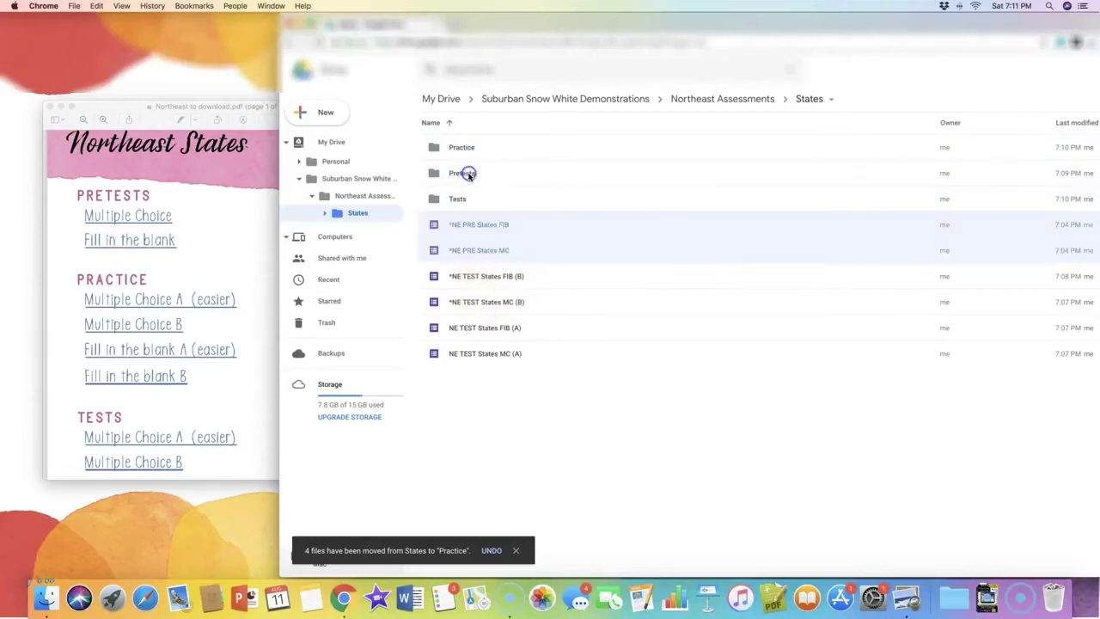
# Step: Move the four NE TEST States quizzes, FIB and MC in versions A and B, into the Tests folder
pyautogui.click(466, 224)
pyautogui.keyDown('shift'); pyautogui.click(467, 250); pyautogui.keyUp('shift')
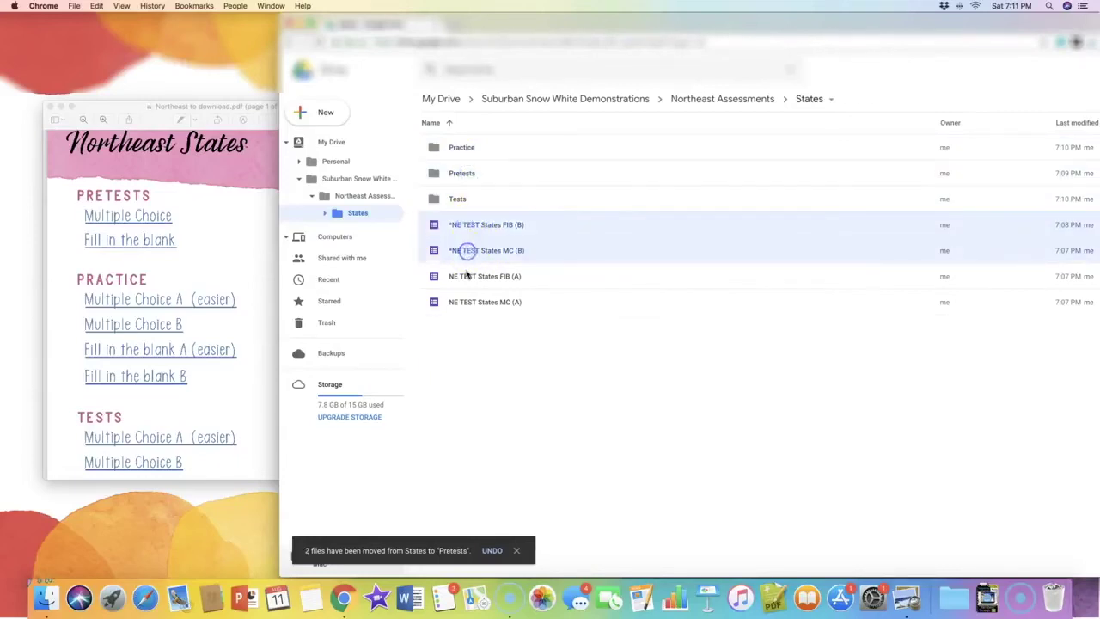
pyautogui.keyDown('shift'); pyautogui.click(467, 275); pyautogui.keyUp('shift')
pyautogui.keyDown('shift'); pyautogui.click(466, 301); pyautogui.keyUp('shift')
pyautogui.moveTo(469, 250); pyautogui.dragTo(453, 200)
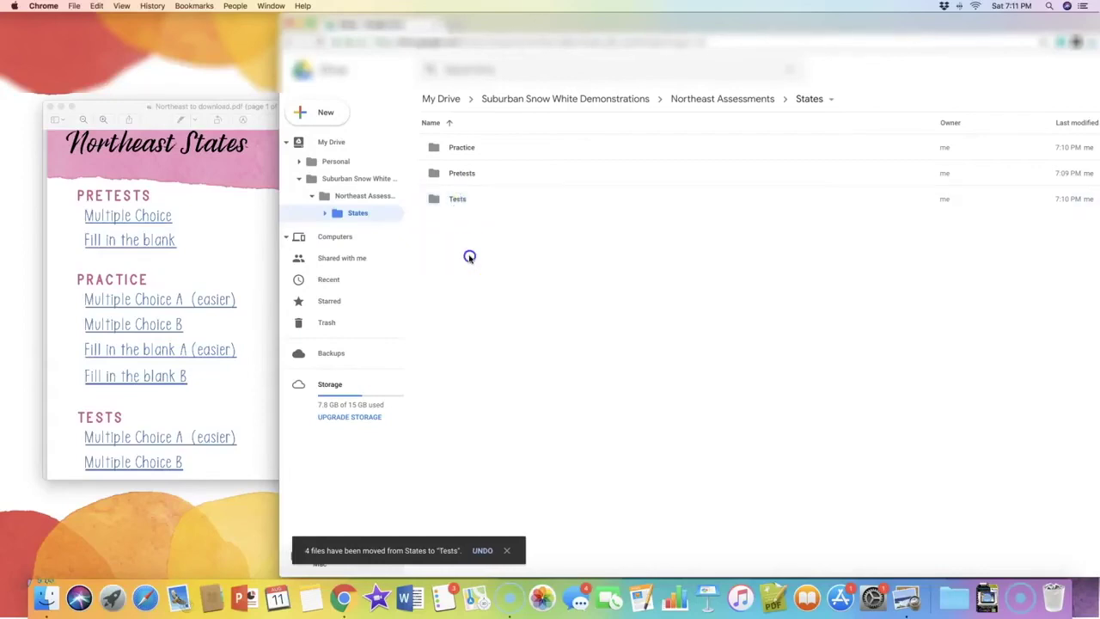
# Step: Open the Northeast Assessments folder and find the Northeast Capitals section in the PDF
pyautogui.click(332, 199)
pyautogui.scroll(-10, 191, 211)
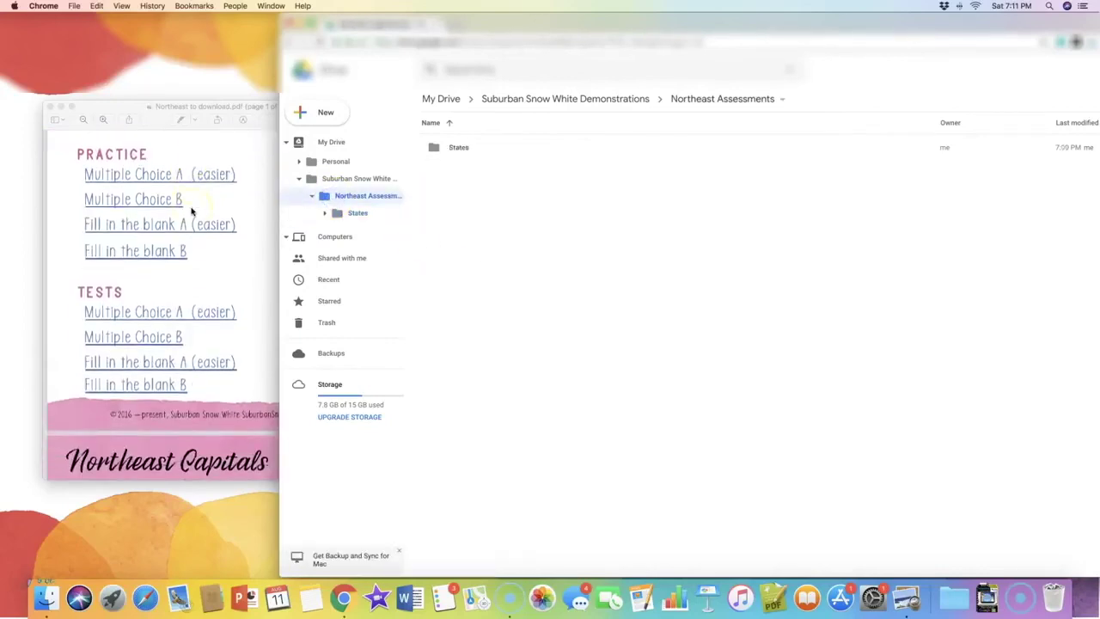
pyautogui.scroll(-2, 191, 212)
pyautogui.click(188, 272)
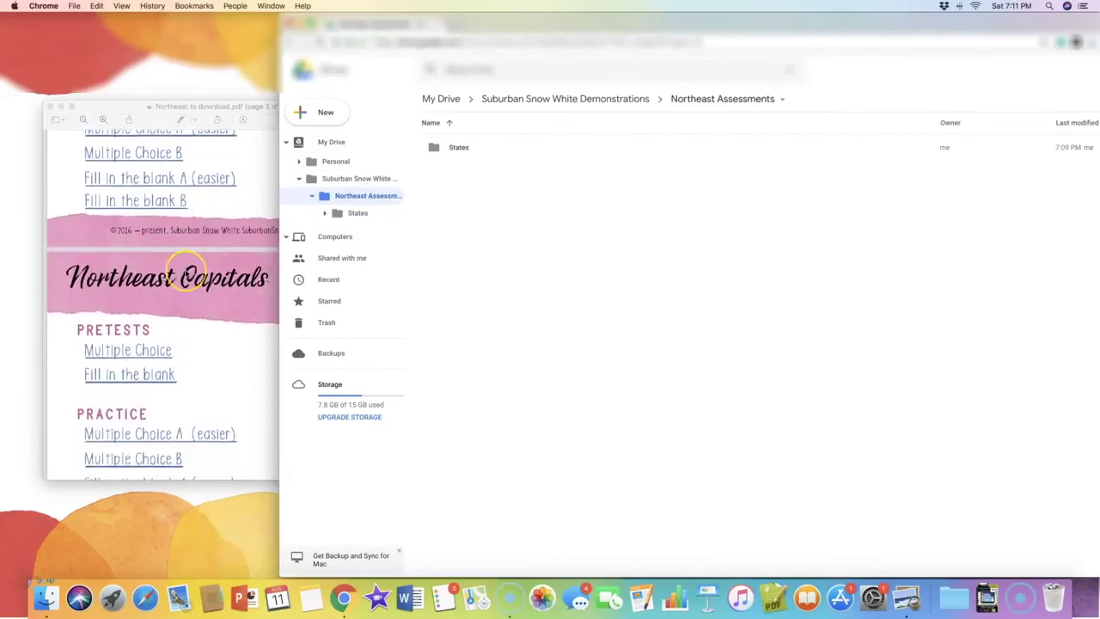
# Step: Create a folder named Capitals inside the Northeast Assessments folder
pyautogui.scroll(-4, 188, 272)
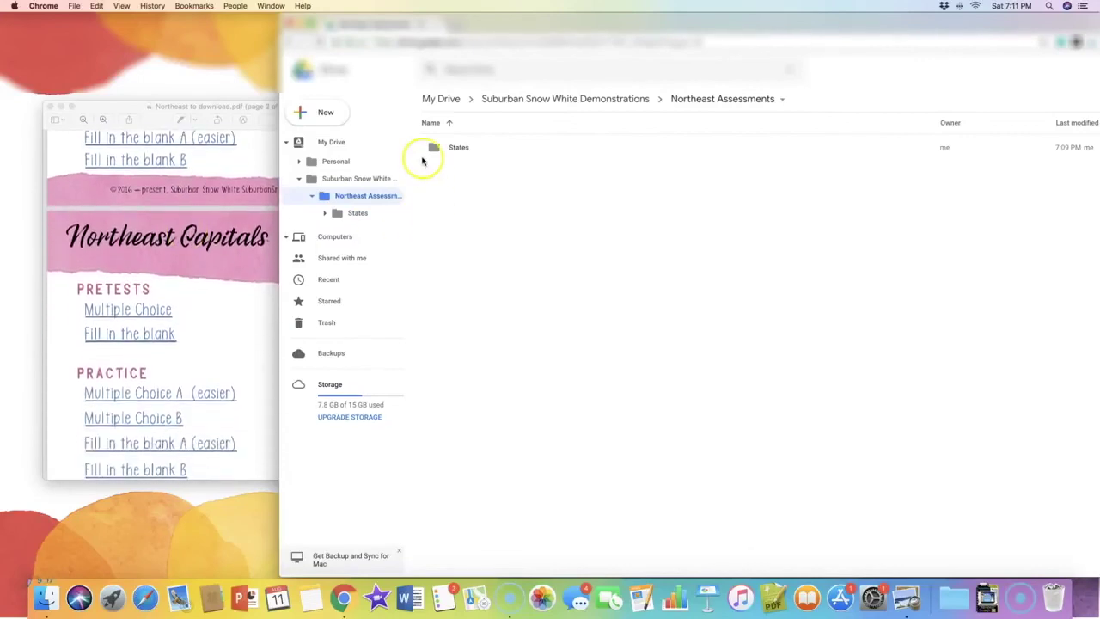
pyautogui.click(326, 114)
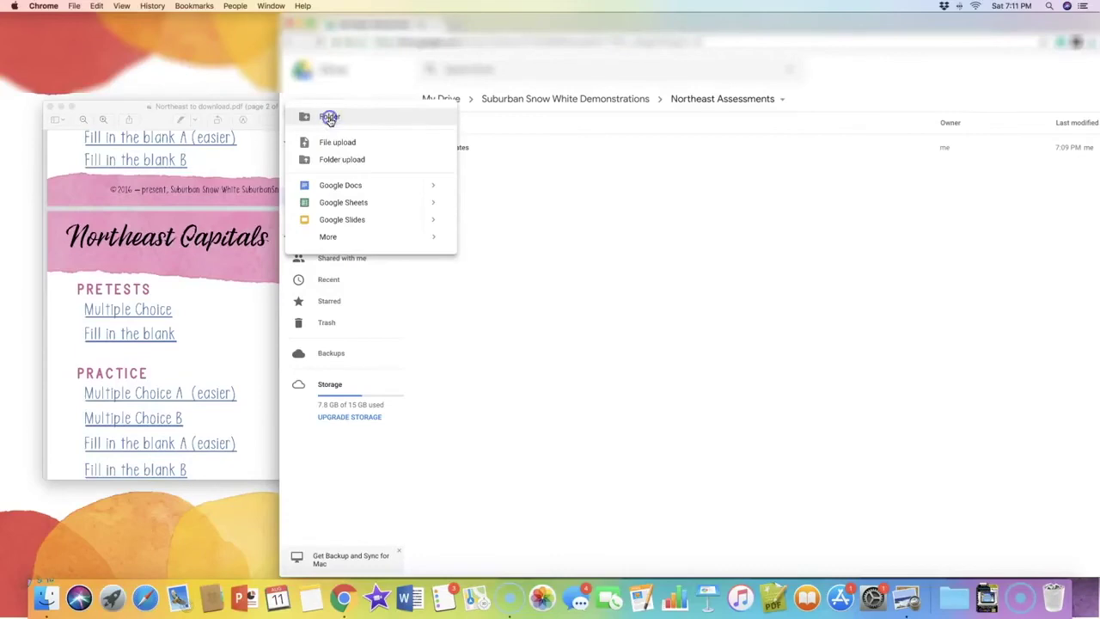
pyautogui.click(330, 119)
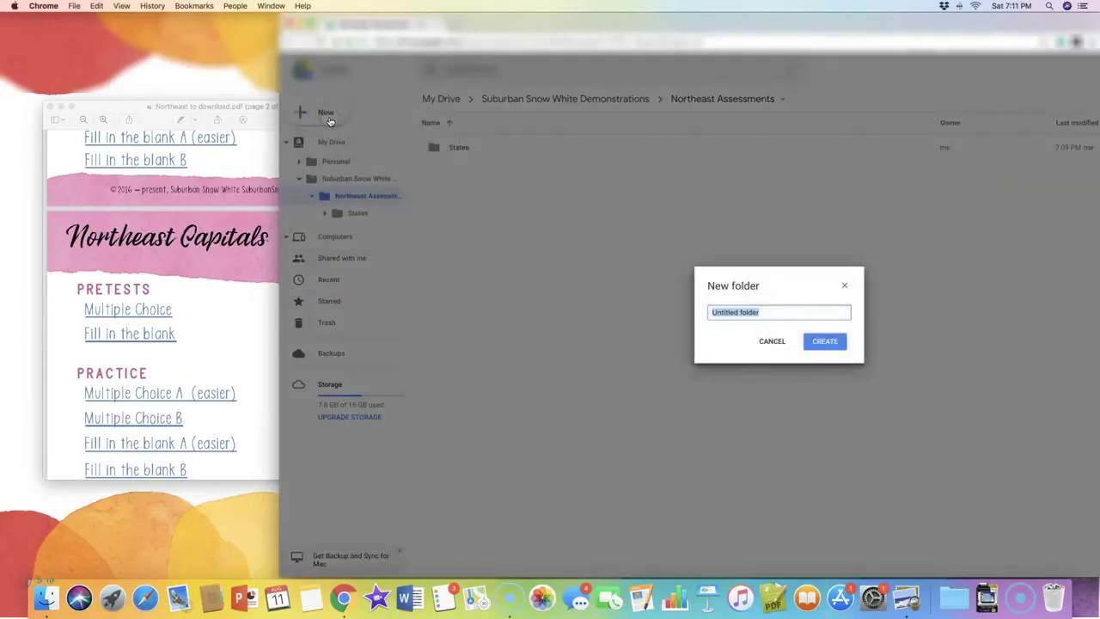
pyautogui.write('Capital')
pyautogui.press('Return')
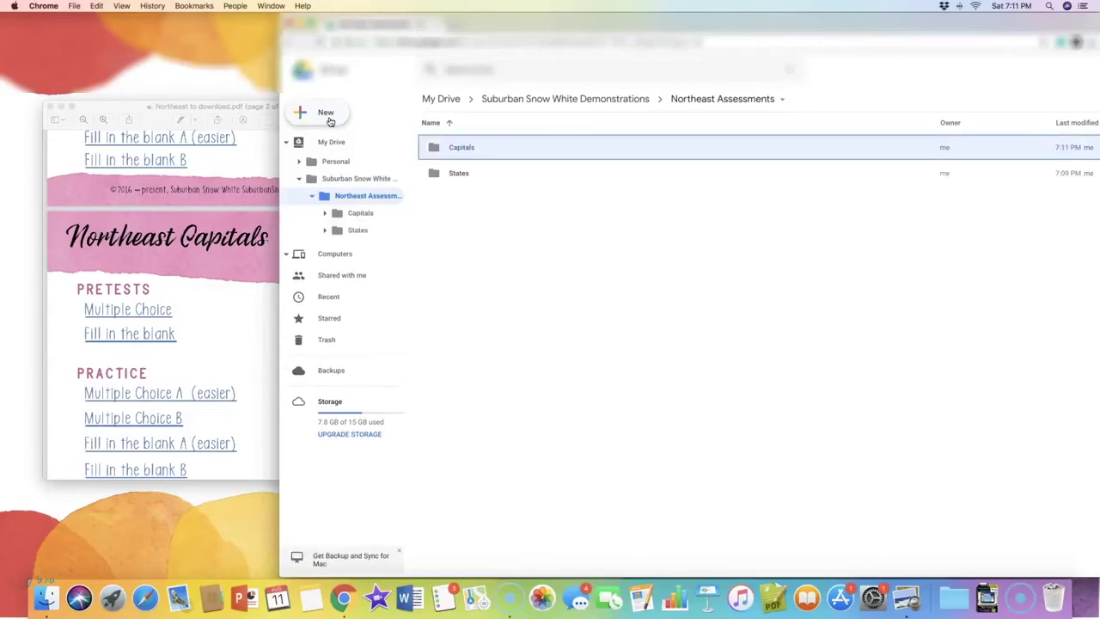
# Step: Open the Capitals folder and create a subfolder named Pretests in it
pyautogui.scroll(-1, 246, 245)
pyautogui.click(454, 146)
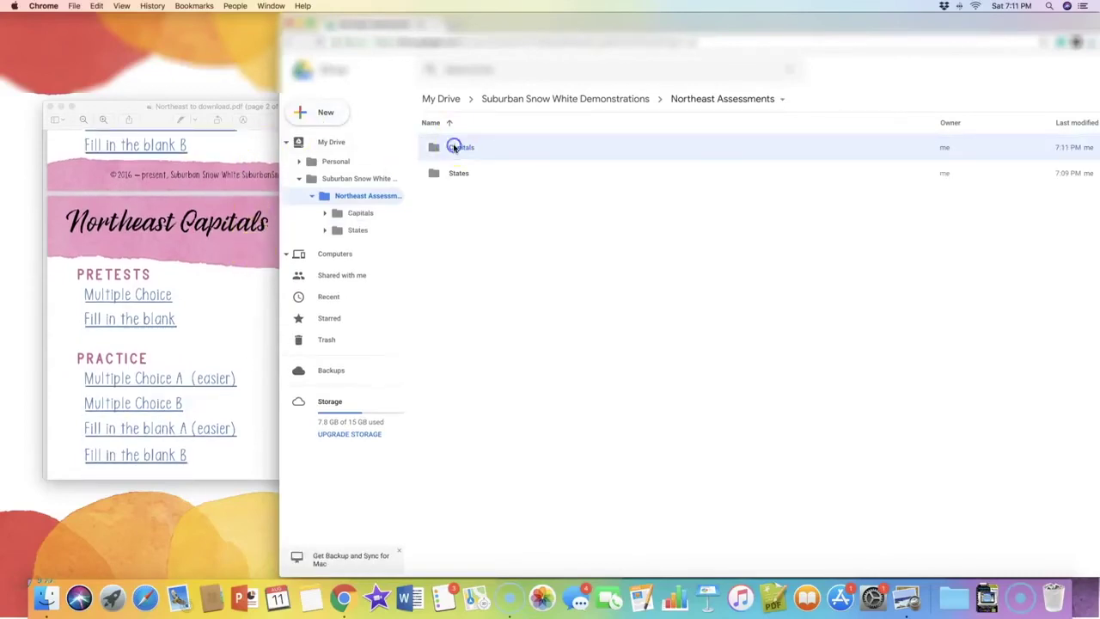
pyautogui.click(453, 147)
pyautogui.scroll(-1, 153, 283)
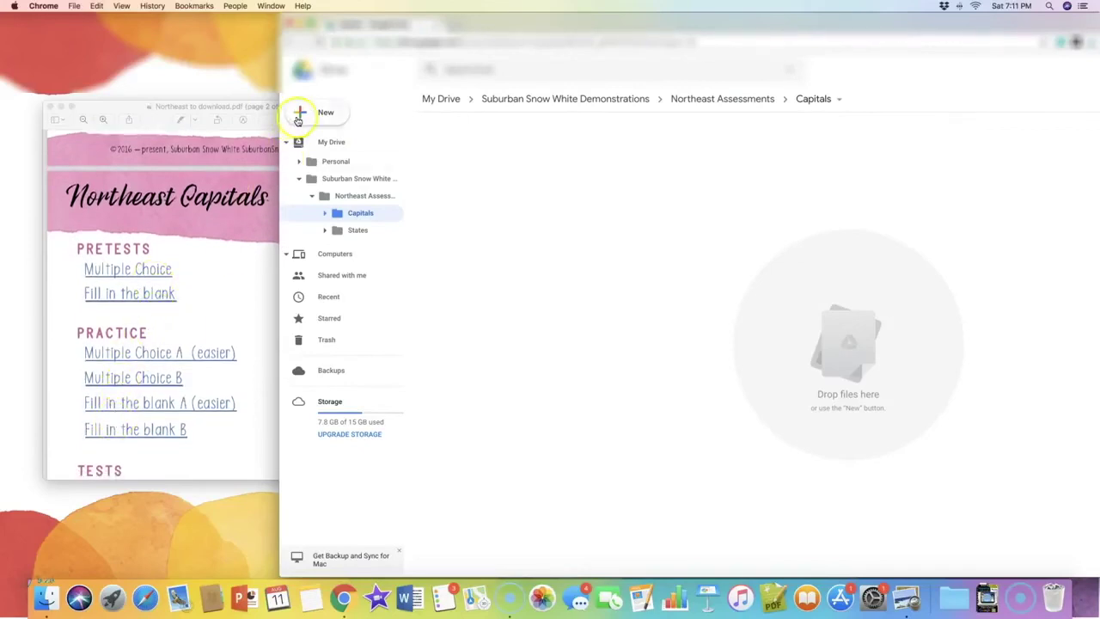
pyautogui.click(297, 119)
pyautogui.click(297, 119)
pyautogui.write('Pretests')
pyautogui.press('Return')
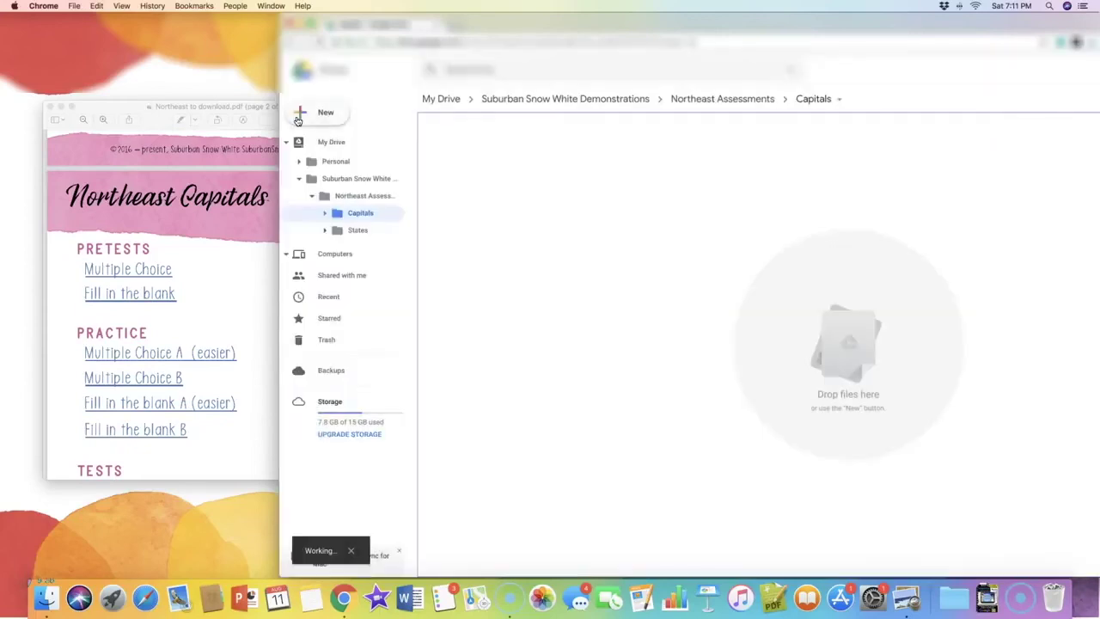
pyautogui.click(326, 112)
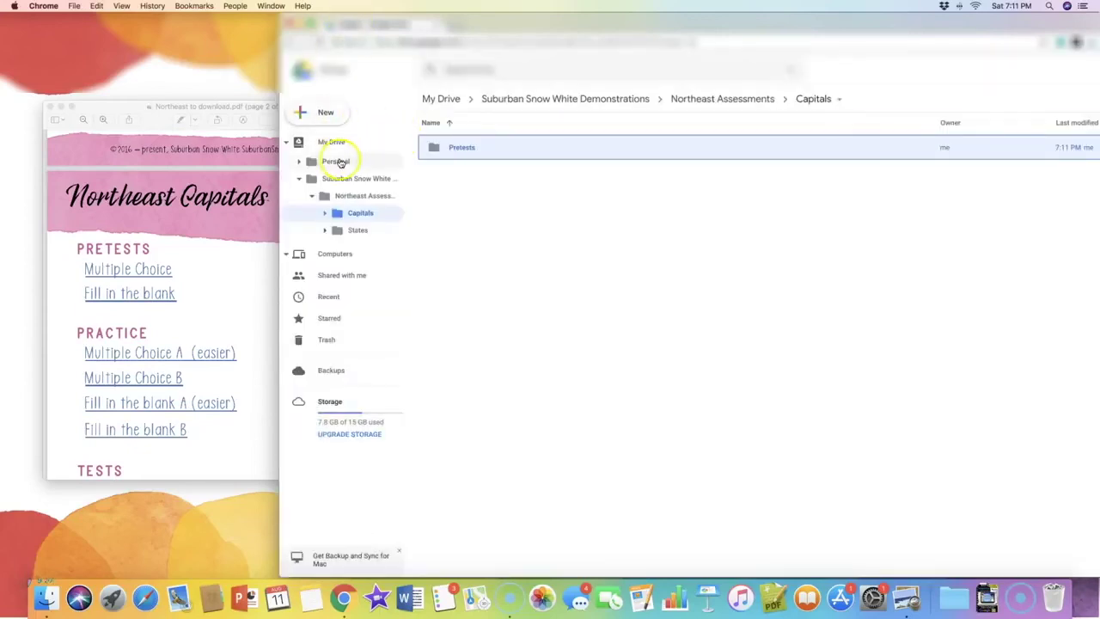
# Step: Move the browser window clear of the PDF and examine the Northeast Capitals & States section's practice and test links
pyautogui.scroll(-1, 203, 280)
pyautogui.scroll(-10, 203, 281)
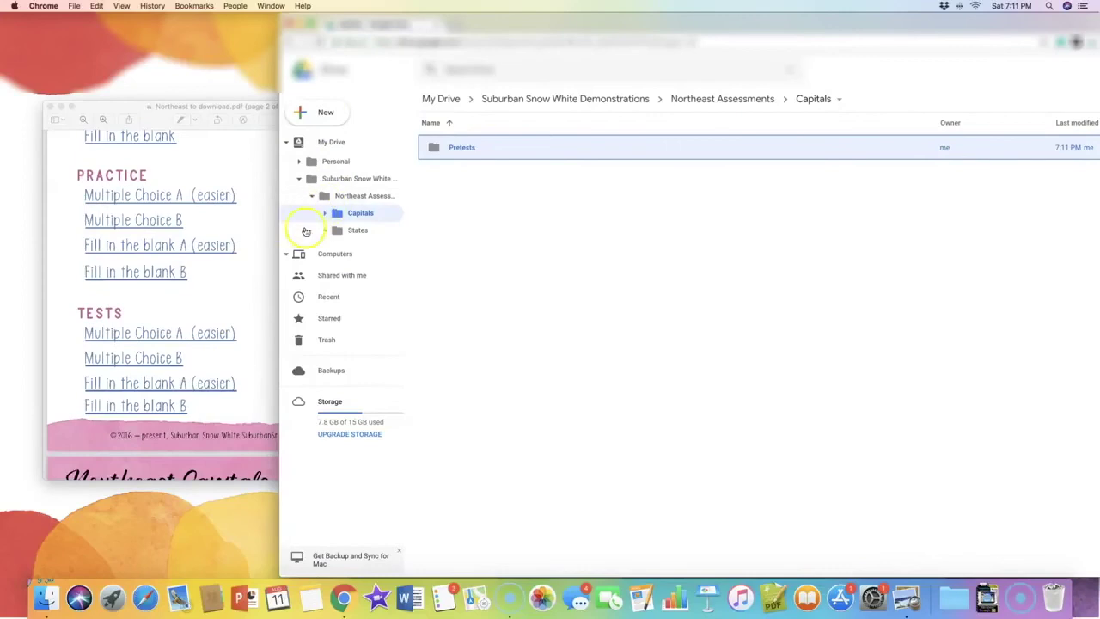
pyautogui.moveTo(475, 18); pyautogui.dragTo(719, 8)
pyautogui.scroll(-3, 86, 297)
pyautogui.scroll(-5, 86, 296)
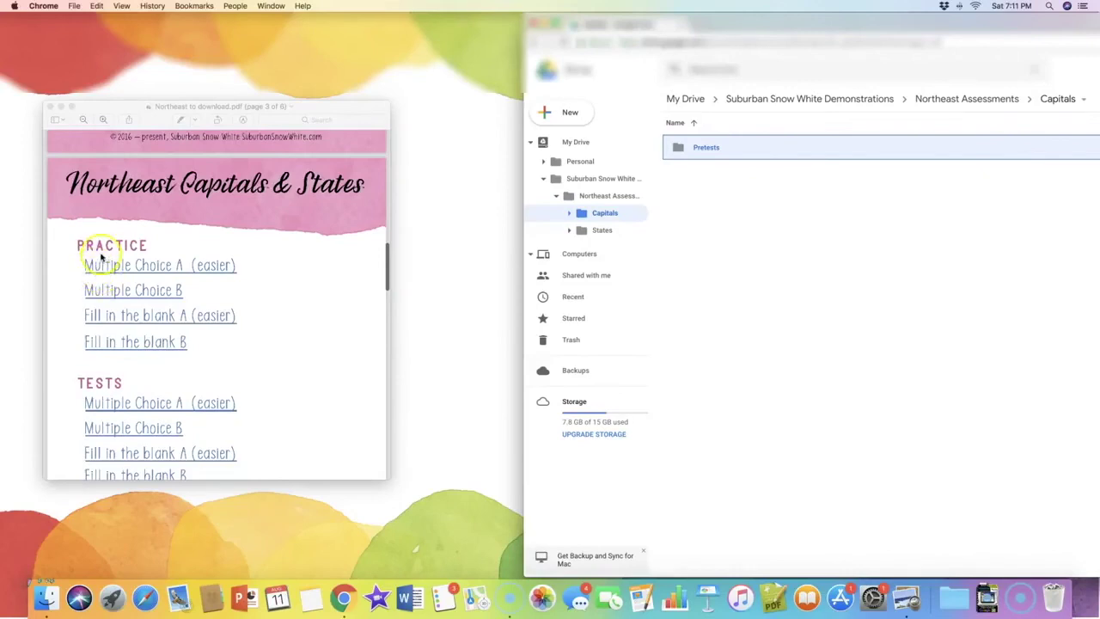
pyautogui.scroll(-2, 99, 256)
pyautogui.scroll(1, 99, 256)
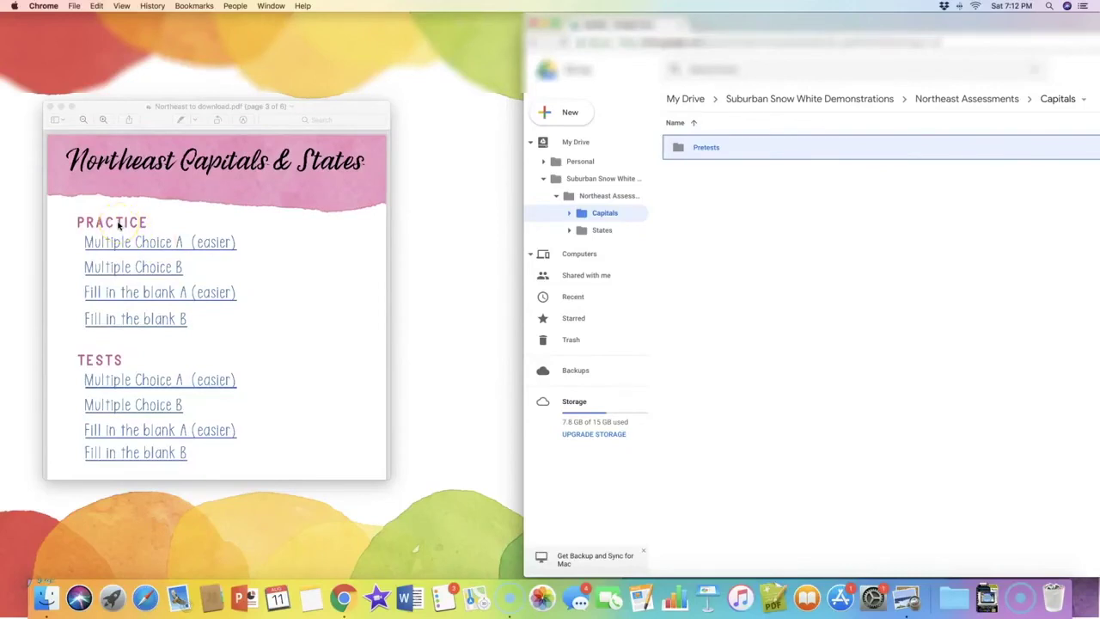
pyautogui.scroll(3, 119, 225)
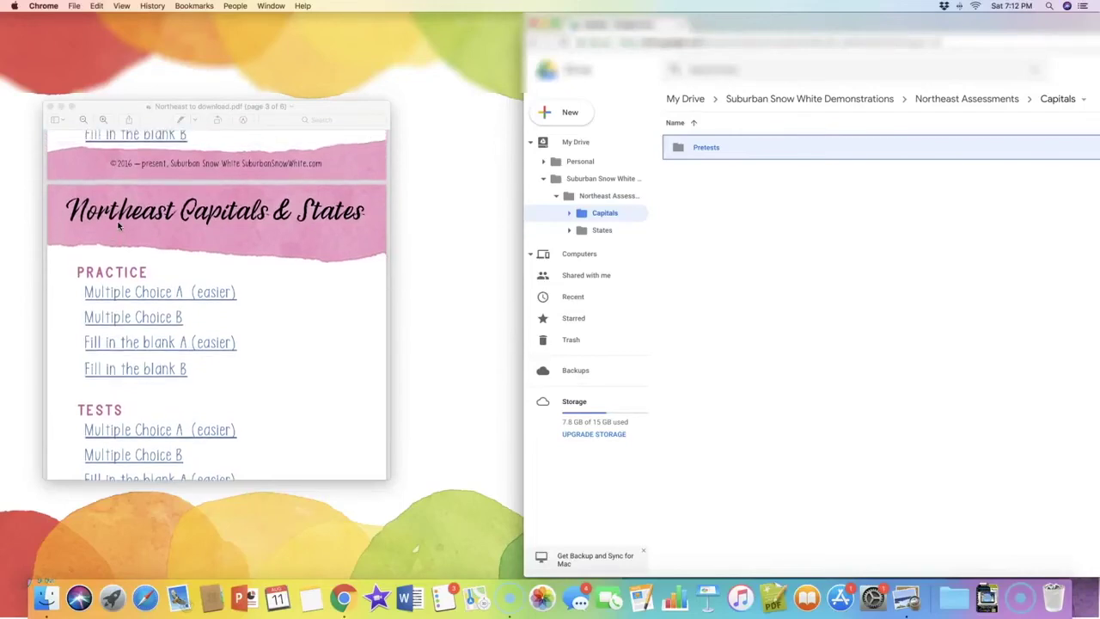
pyautogui.scroll(2, 118, 225)
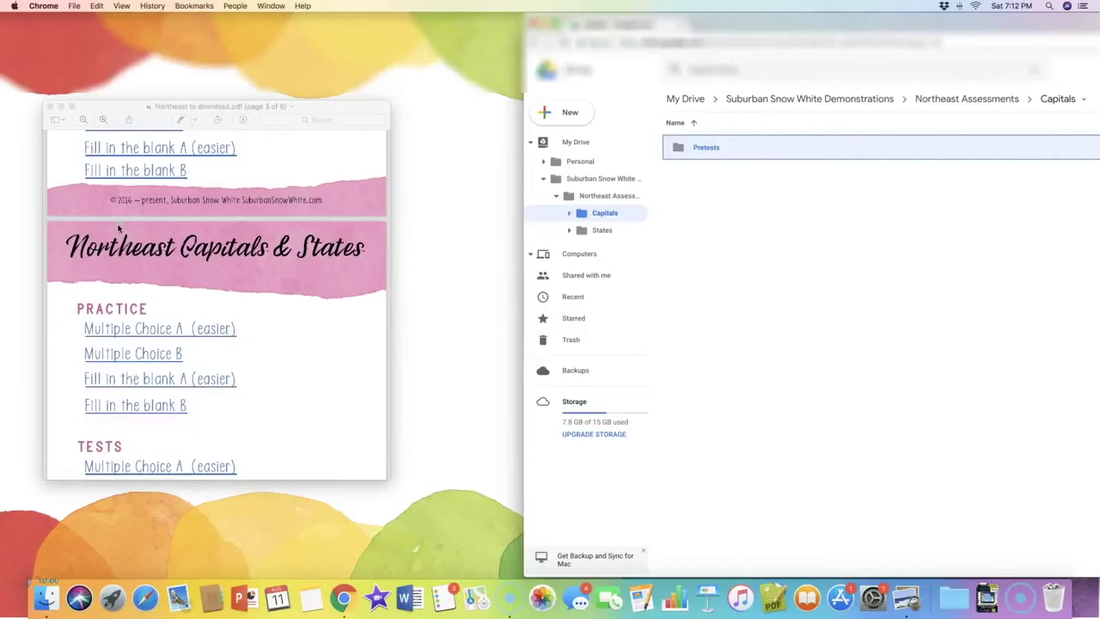
pyautogui.scroll(-2, 119, 227)
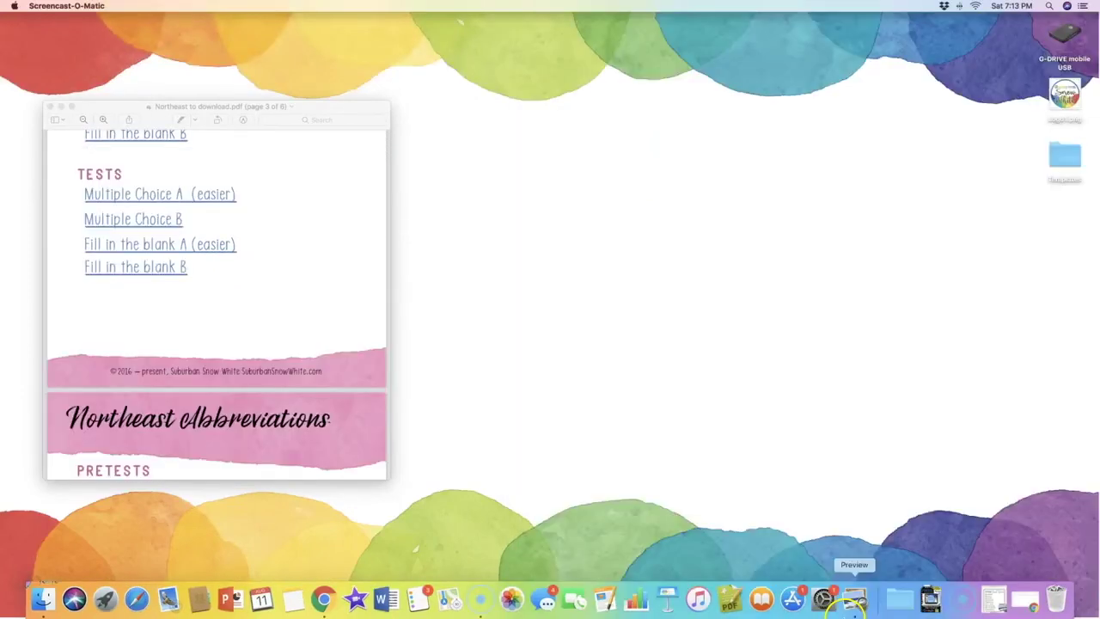
# Step: Bring up the minimized Teacher Title Cheat Sheets document and look through its full-page and small printable versions
pyautogui.click(993, 599)
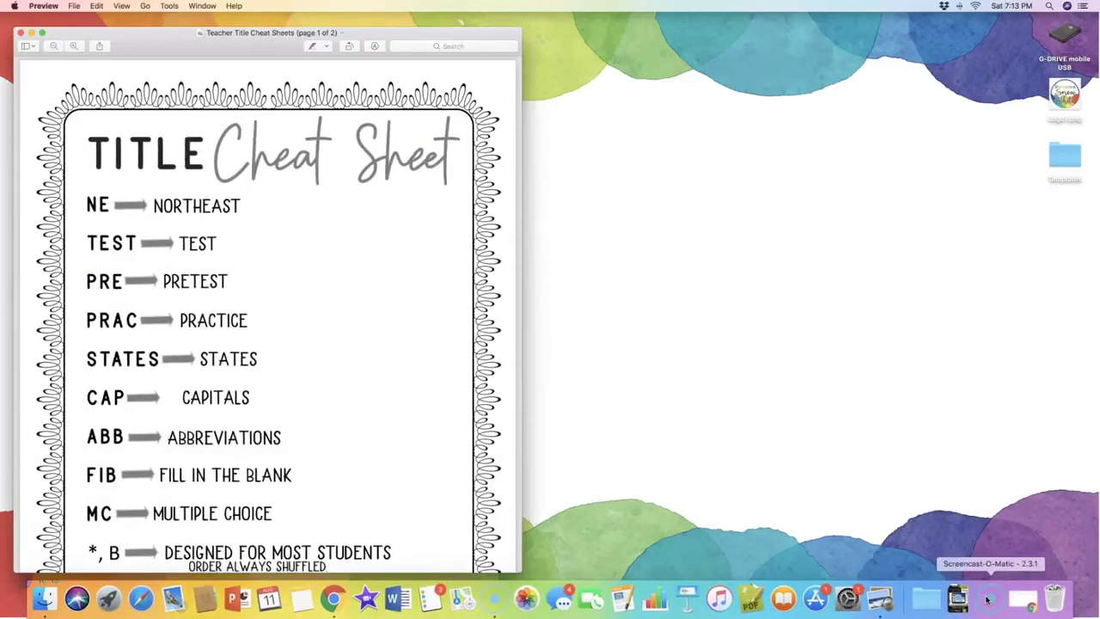
pyautogui.scroll(-2, 378, 322)
pyautogui.scroll(2, 378, 322)
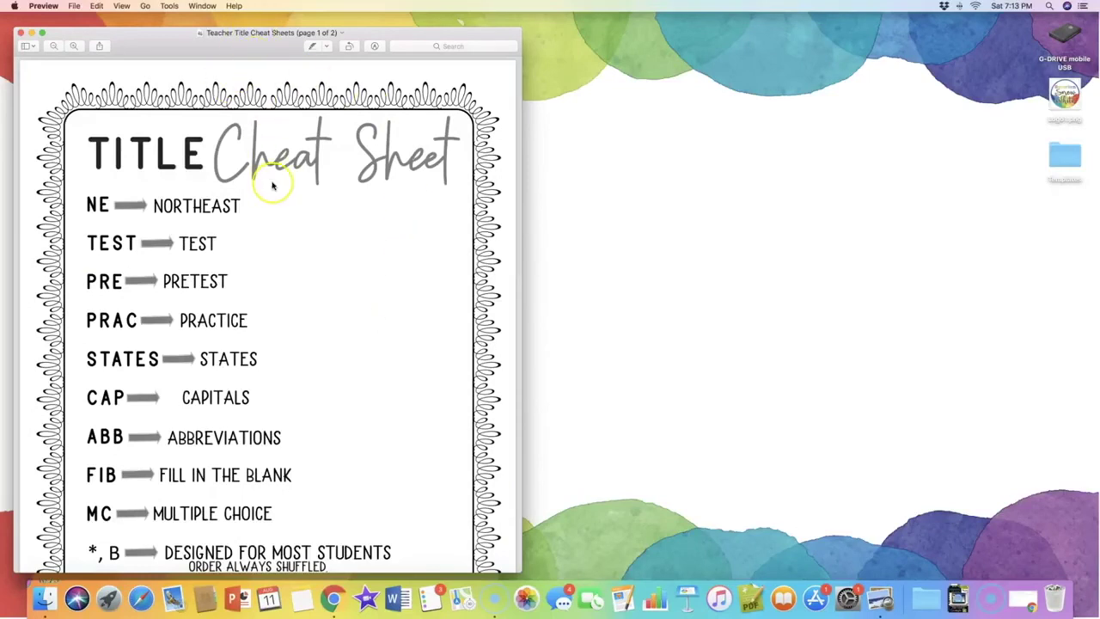
pyautogui.scroll(-10, 272, 186)
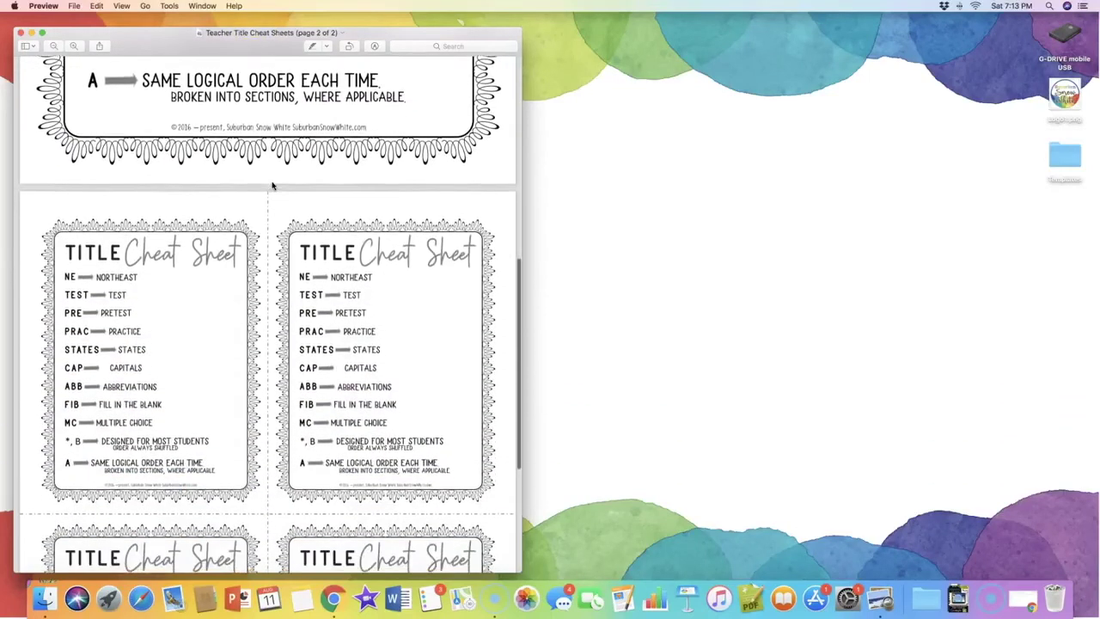
pyautogui.scroll(4, 273, 186)
pyautogui.scroll(-4, 273, 186)
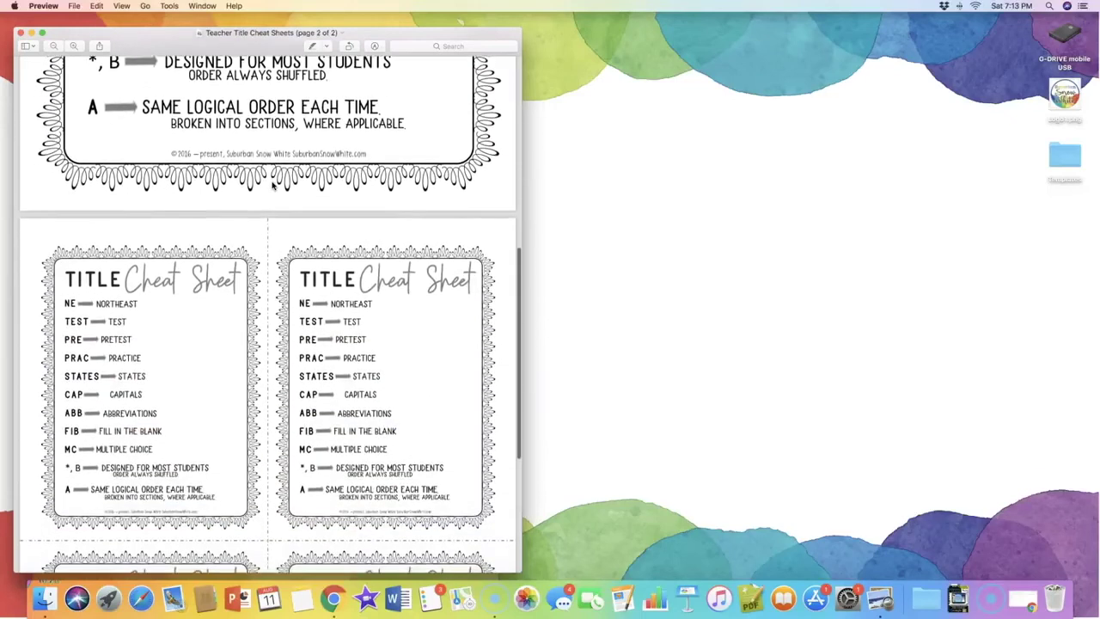
pyautogui.scroll(-3, 272, 186)
pyautogui.scroll(6, 272, 185)
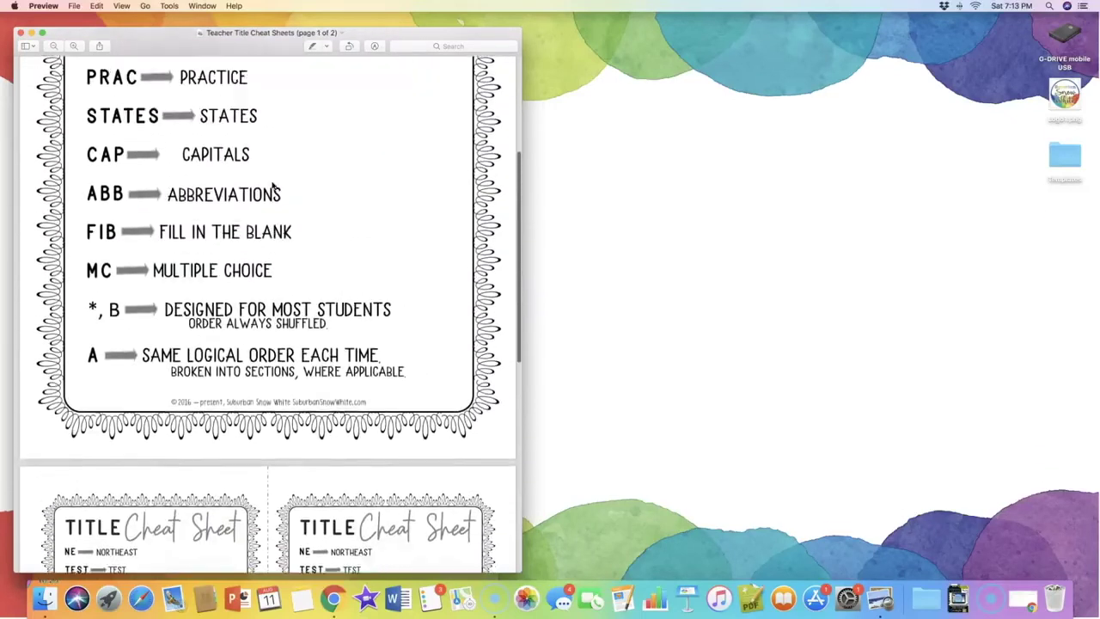
# Step: Examine the meanings of the quiz title abbreviations on the cheat sheet's first page, from NE down to A
pyautogui.scroll(5, 272, 186)
pyautogui.scroll(-2, 272, 186)
pyautogui.scroll(1, 272, 186)
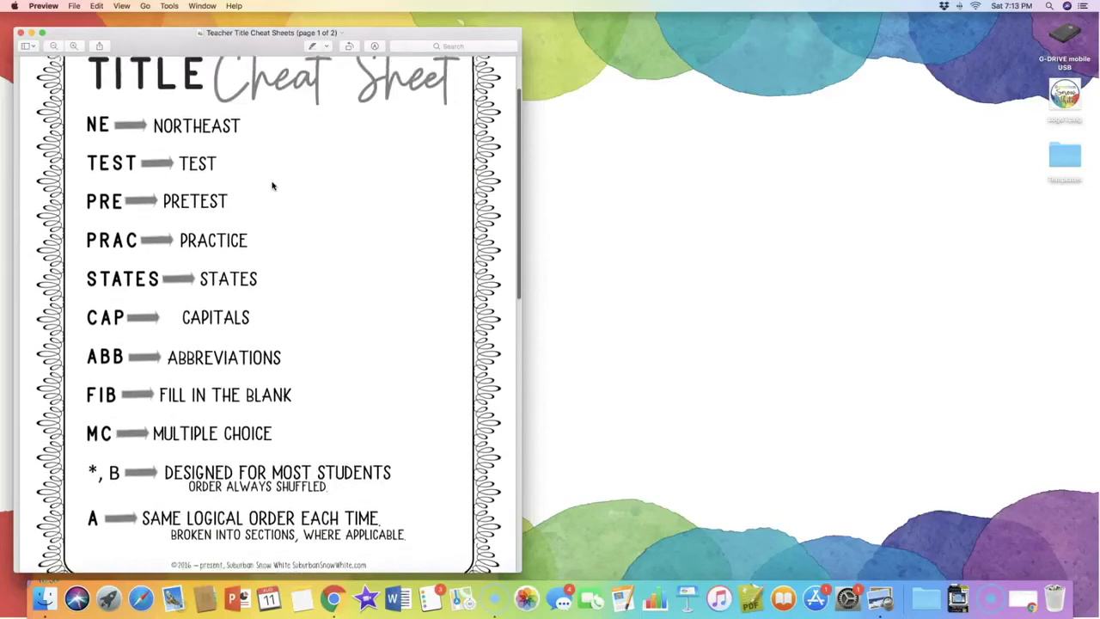
pyautogui.scroll(1, 272, 185)
pyautogui.scroll(1, 273, 186)
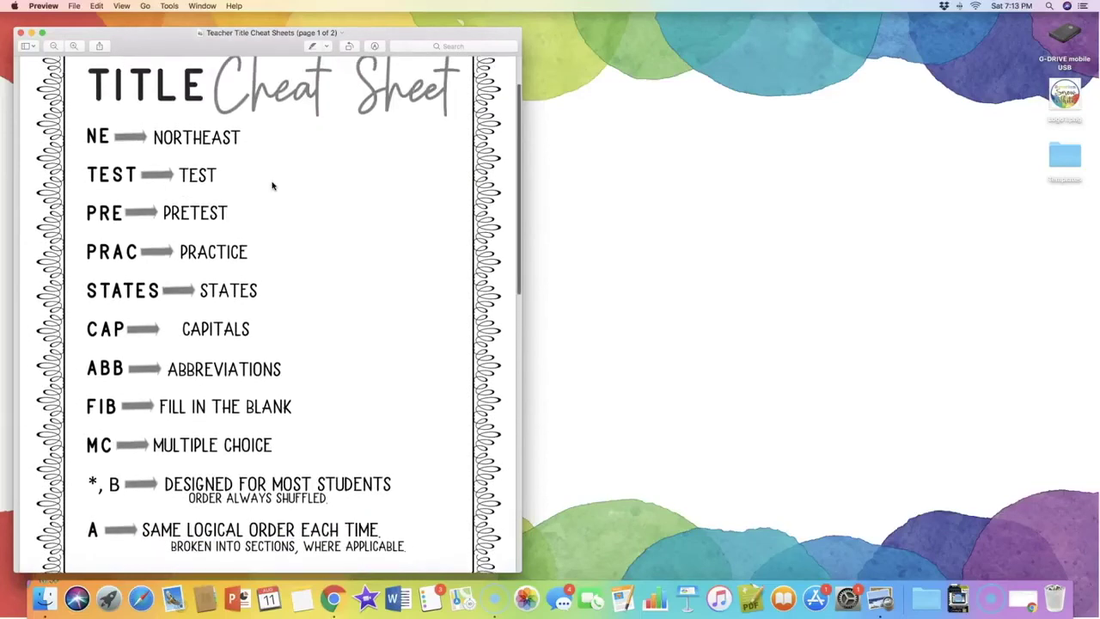
pyautogui.scroll(1, 273, 185)
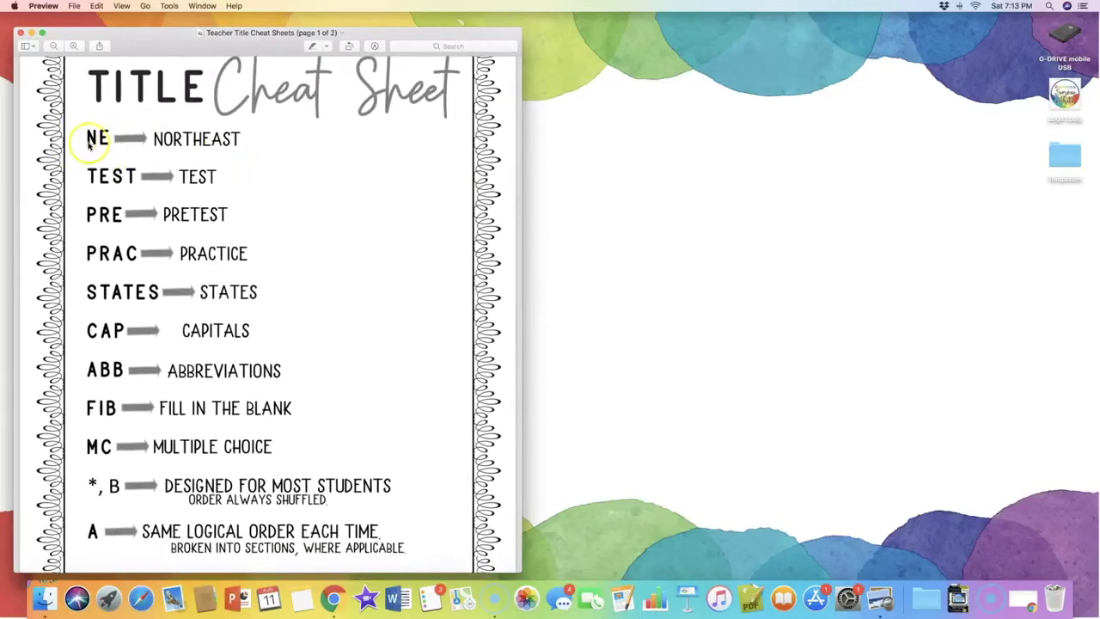
pyautogui.scroll(3, 99, 207)
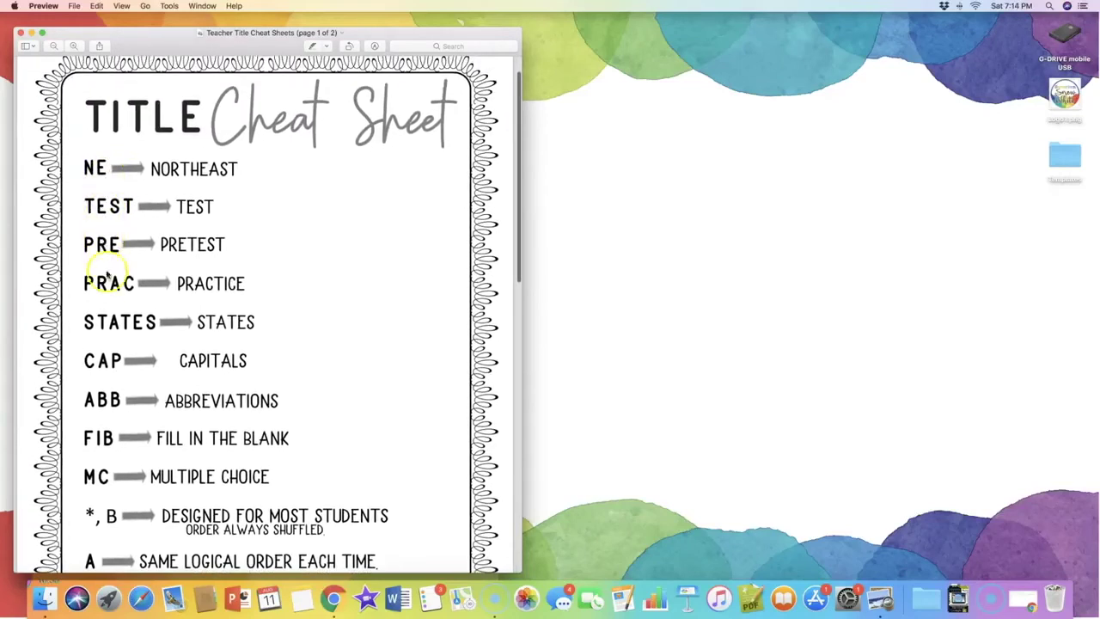
pyautogui.scroll(-5, 105, 283)
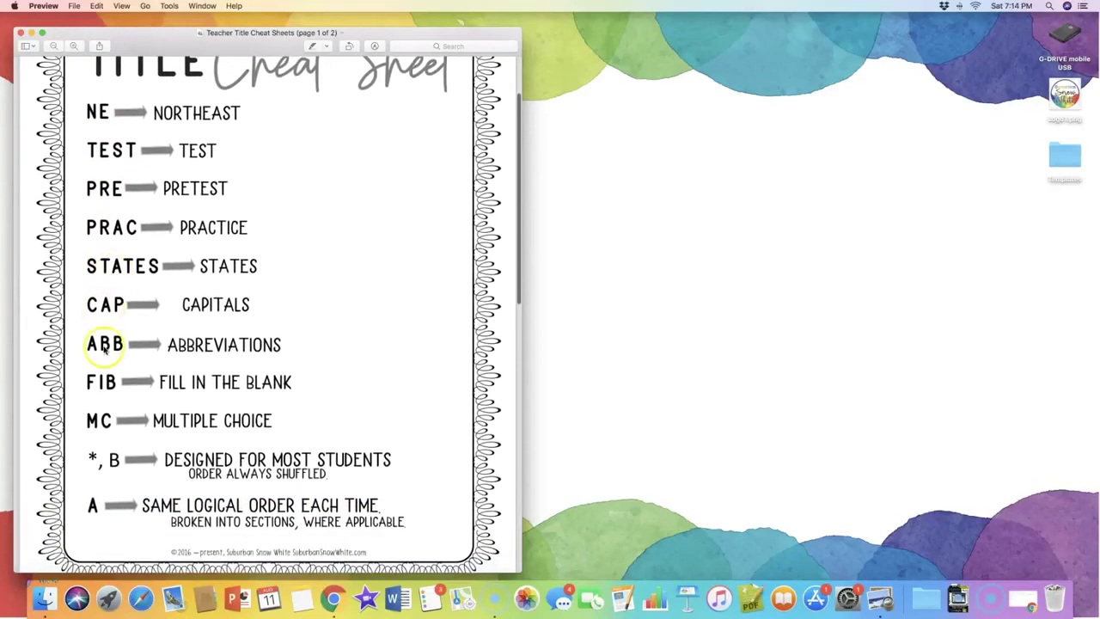
pyautogui.scroll(-2, 104, 348)
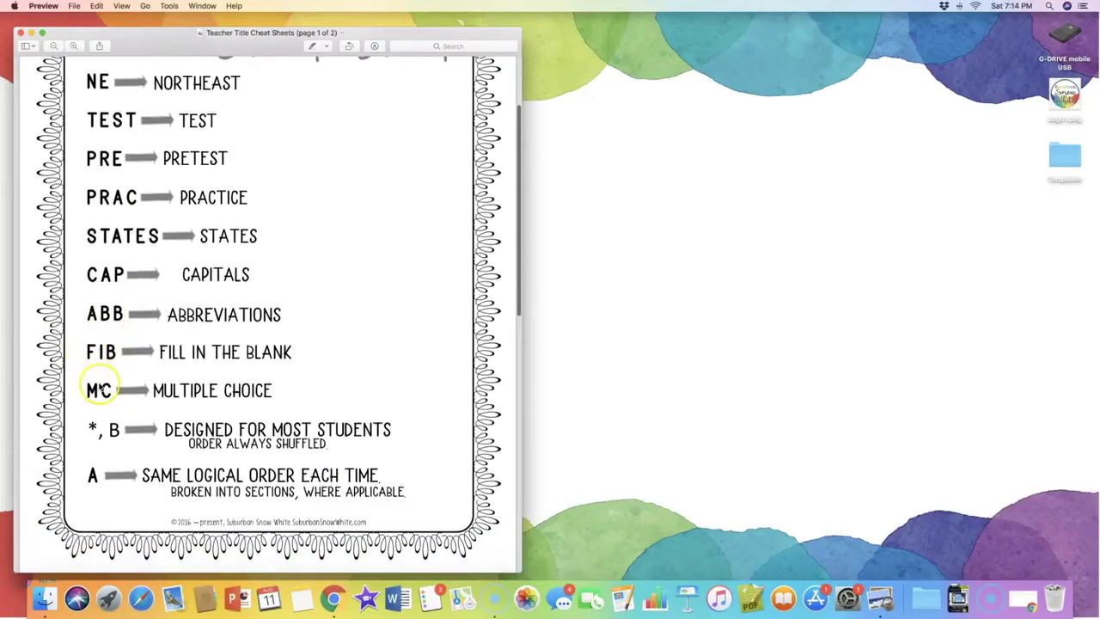
pyautogui.scroll(-2, 107, 386)
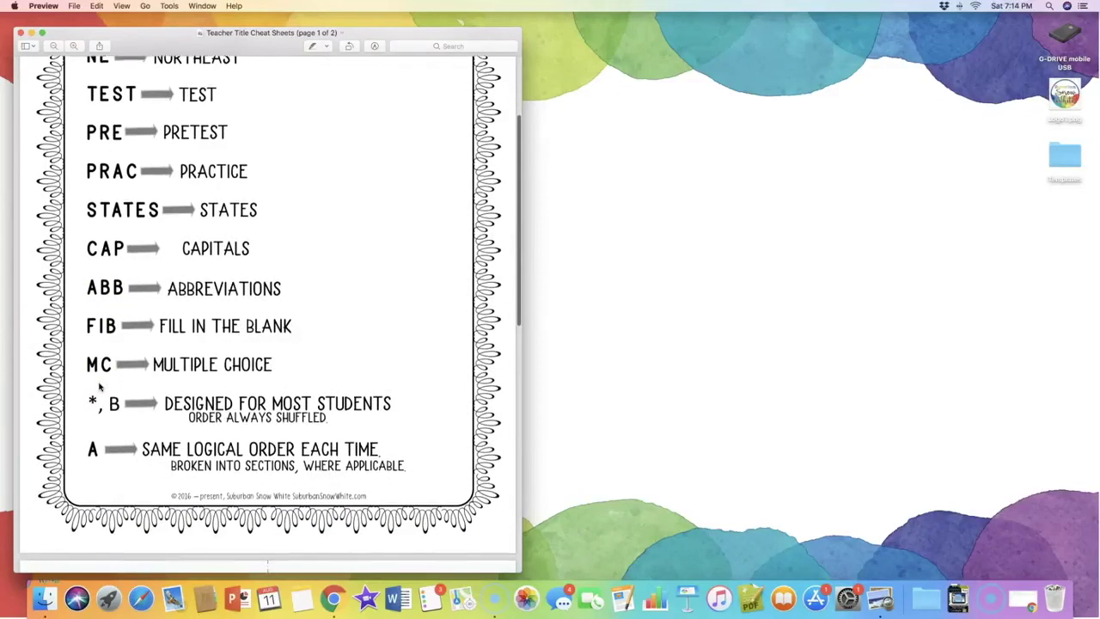
pyautogui.scroll(-2, 206, 387)
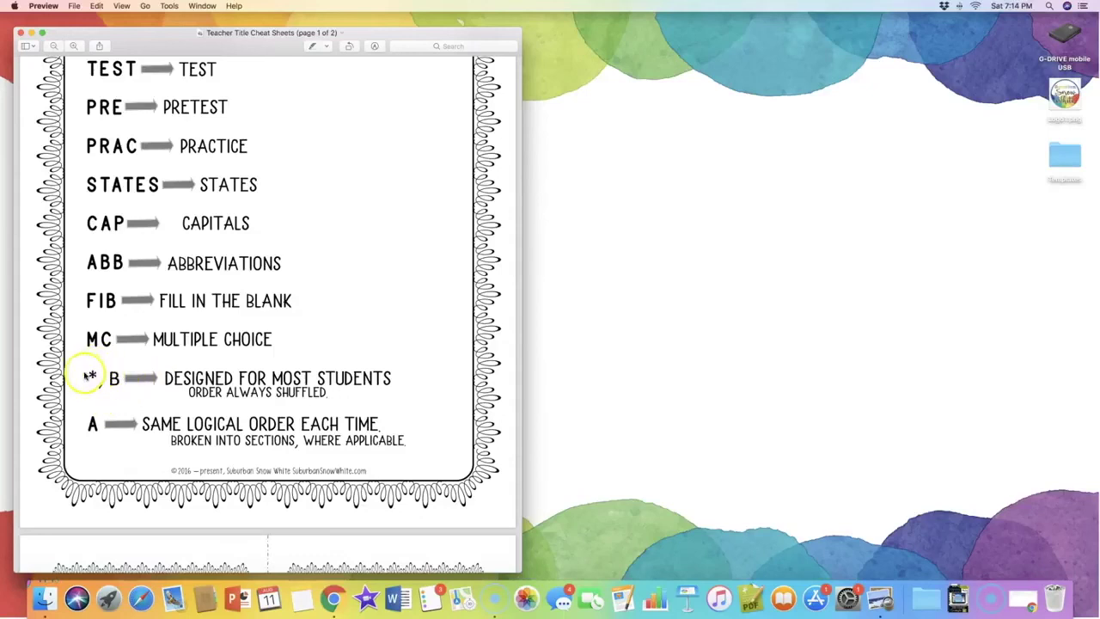
# Step: Move the cheat sheet beside the quiz PDF, switch back to Google Drive and open the States folder's Tests subfolder
pyautogui.moveTo(224, 46); pyautogui.dragTo(625, 36)
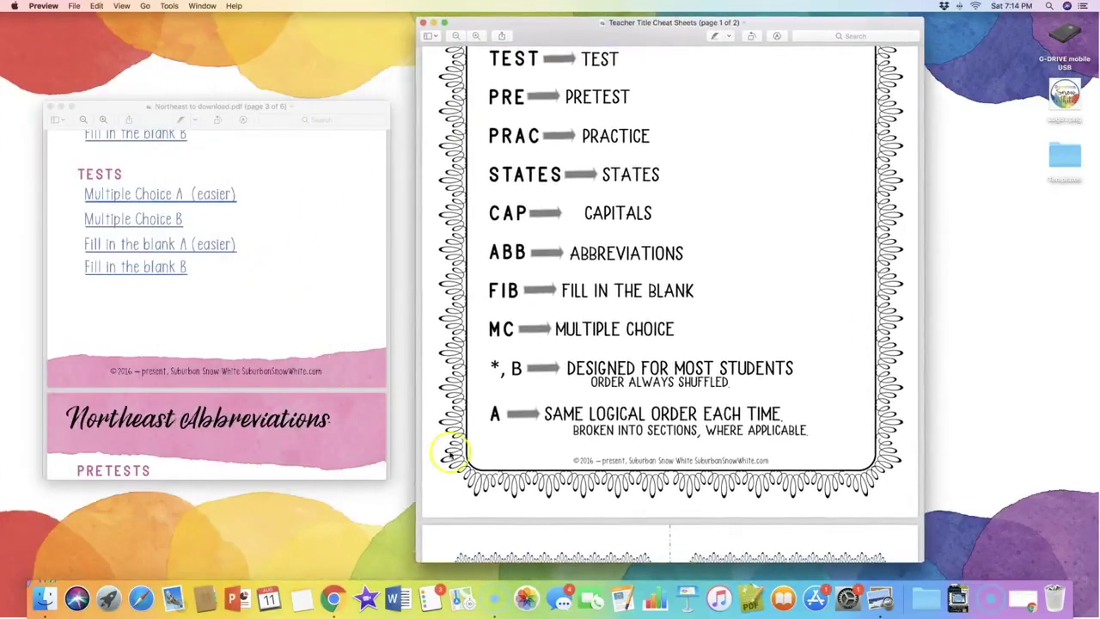
pyautogui.click(991, 598)
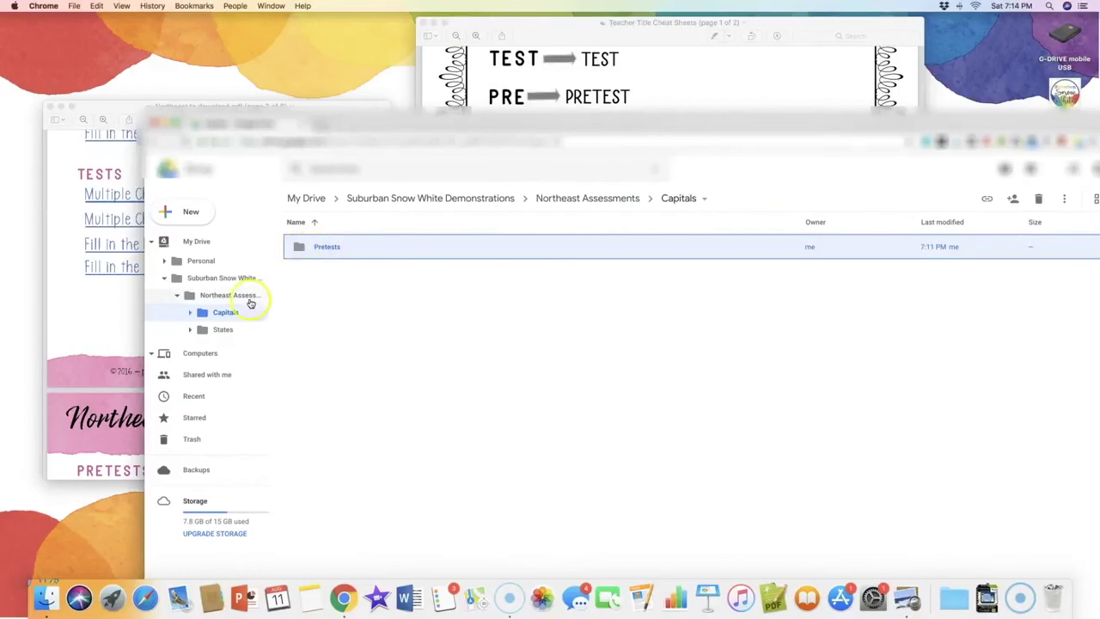
pyautogui.click(227, 280)
pyautogui.doubleClick(329, 250)
pyautogui.doubleClick(323, 275)
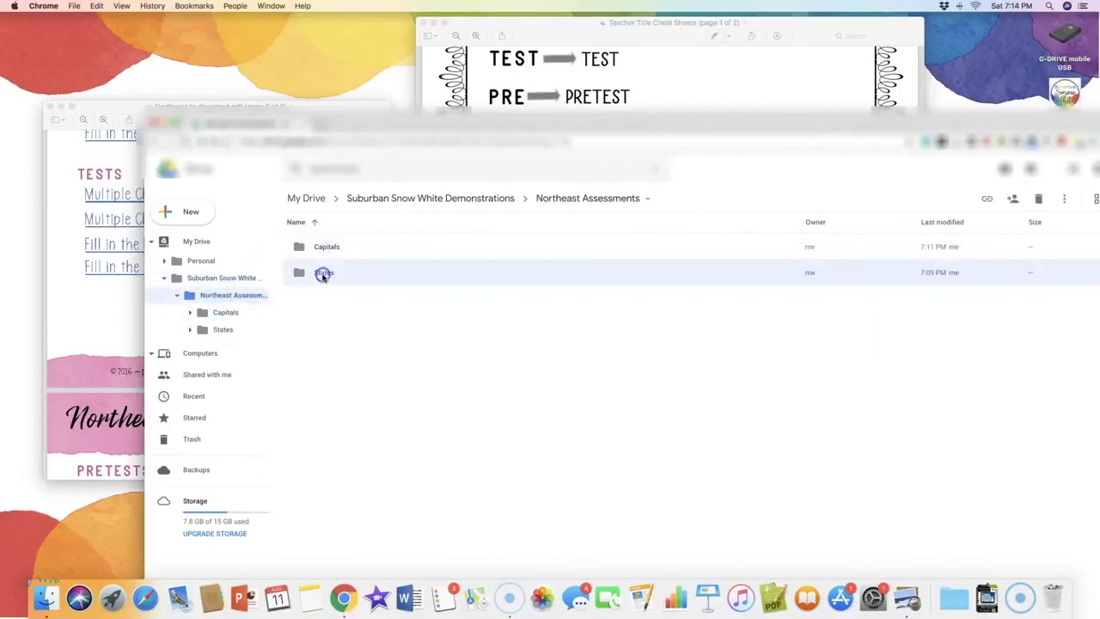
pyautogui.doubleClick(319, 299)
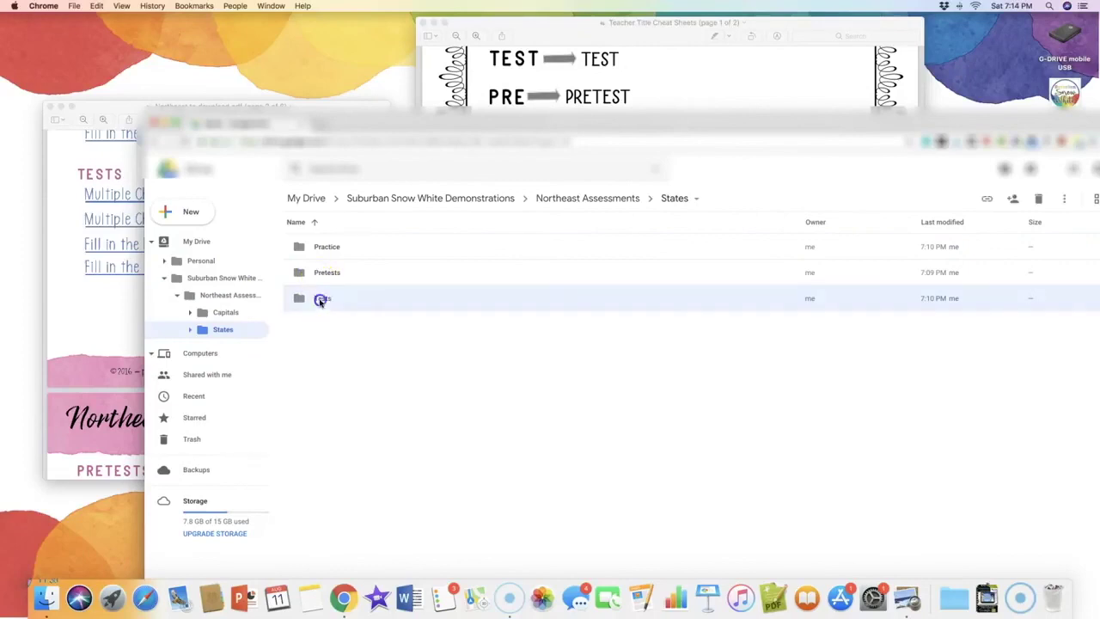